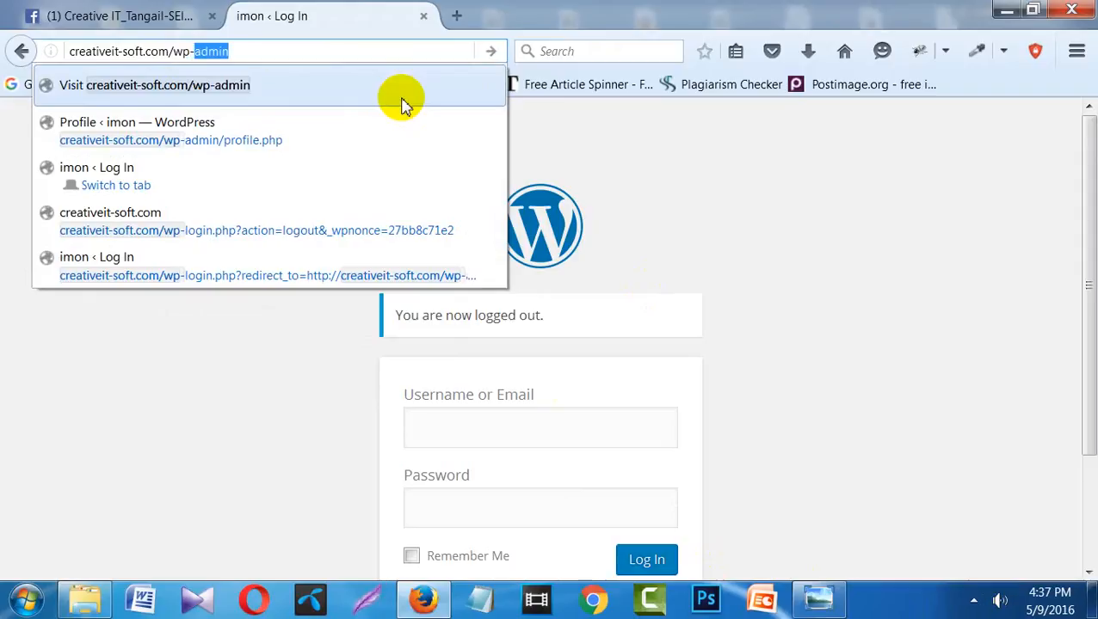
- Log in at creativeit-soft.com/wp-admin with the saved username and password, and decline Firefox's save-login offer
{"action": "type", "text": "ative"}
{"action": "key", "text": "Return"}
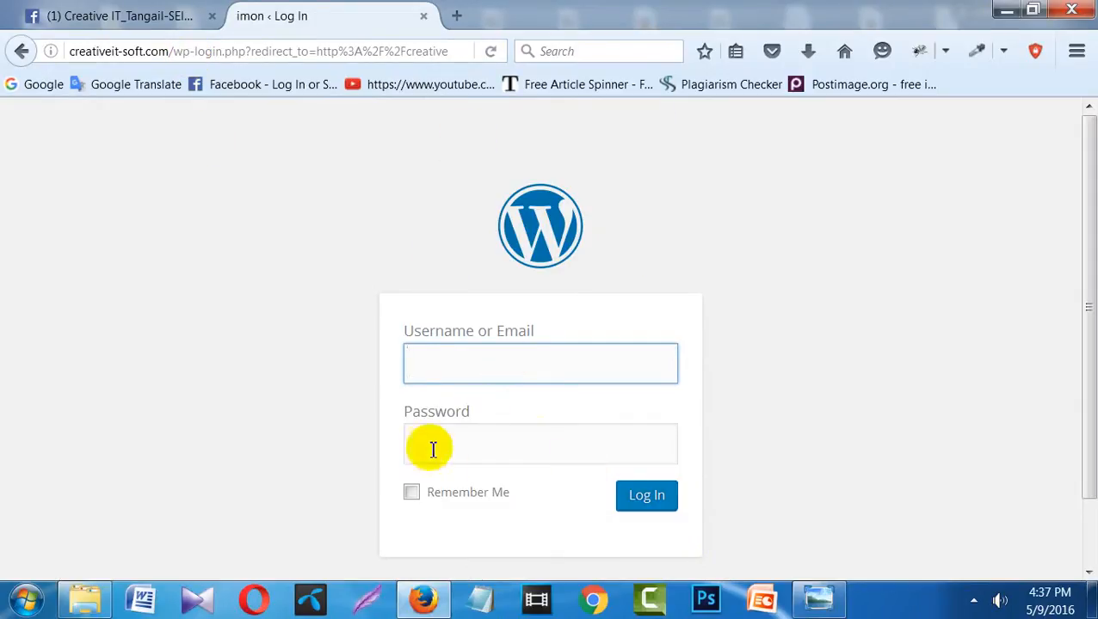
{"action": "left_click", "coordinate": [456, 376]}
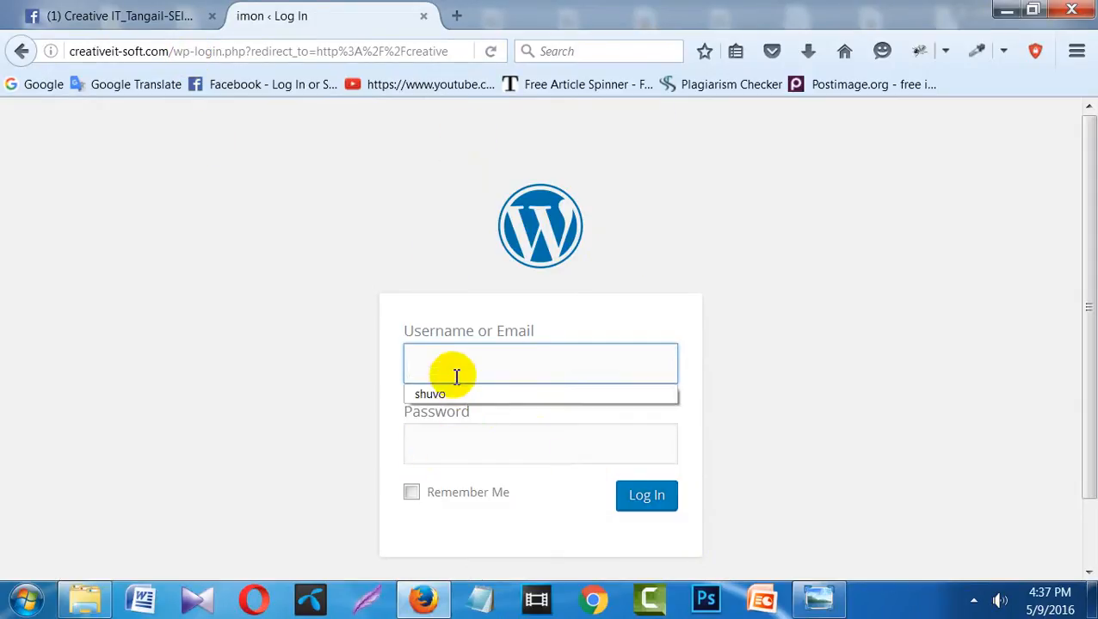
{"action": "left_click", "coordinate": [451, 396]}
{"action": "left_click", "coordinate": [440, 454]}
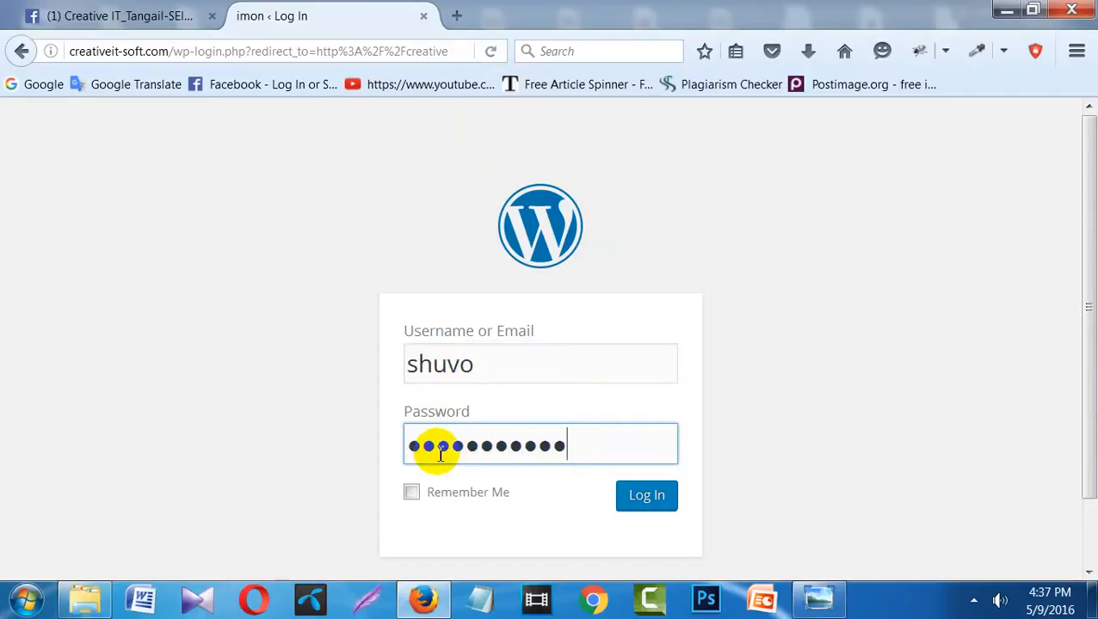
{"action": "left_click", "coordinate": [641, 499]}
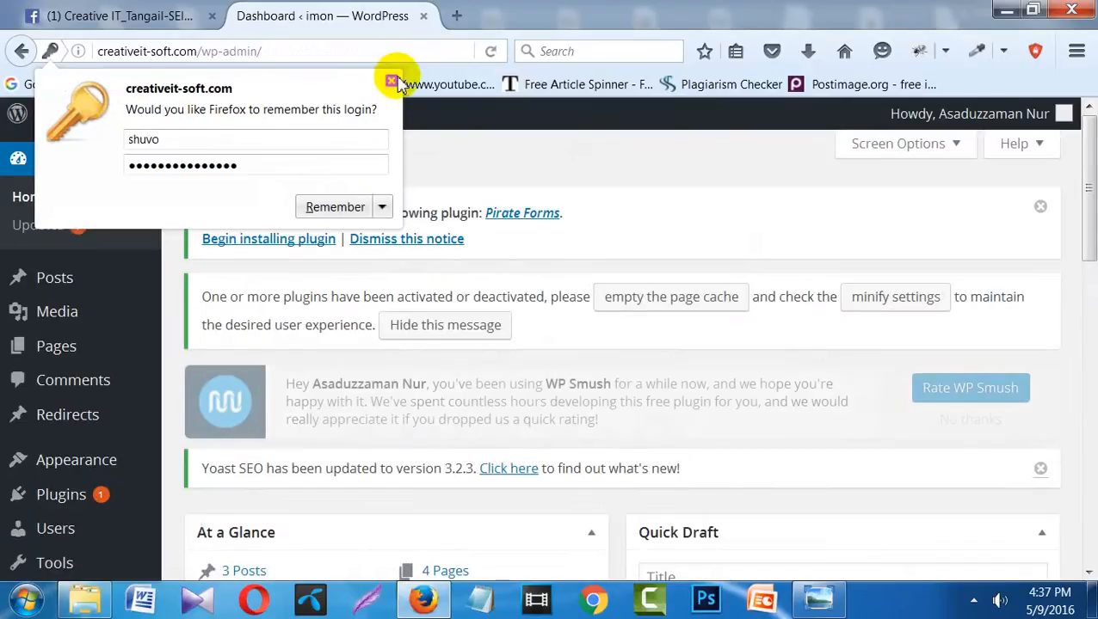
{"action": "left_click", "coordinate": [392, 82]}
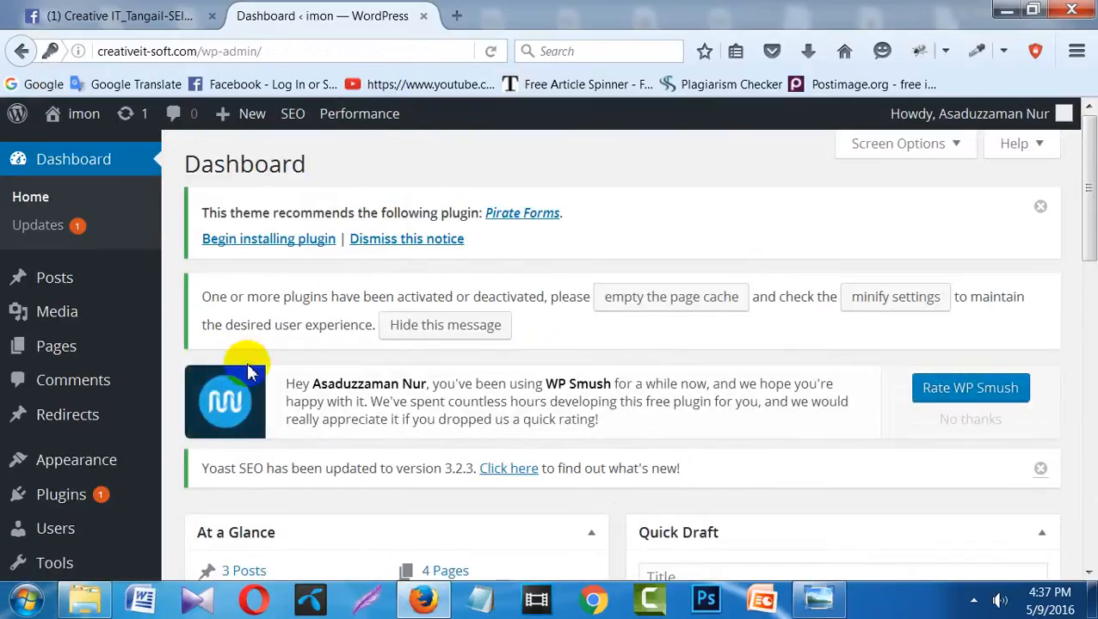
{"action": "scroll", "coordinate": [249, 371], "scroll_direction": "down", "scroll_amount": 5}
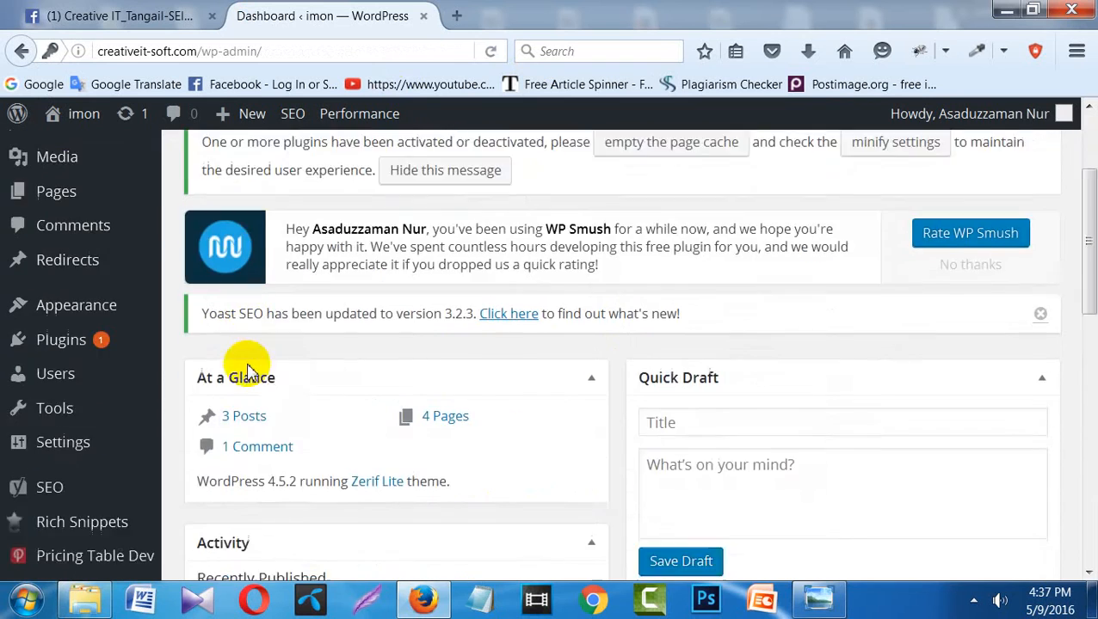
{"action": "scroll", "coordinate": [249, 372], "scroll_direction": "down", "scroll_amount": 5}
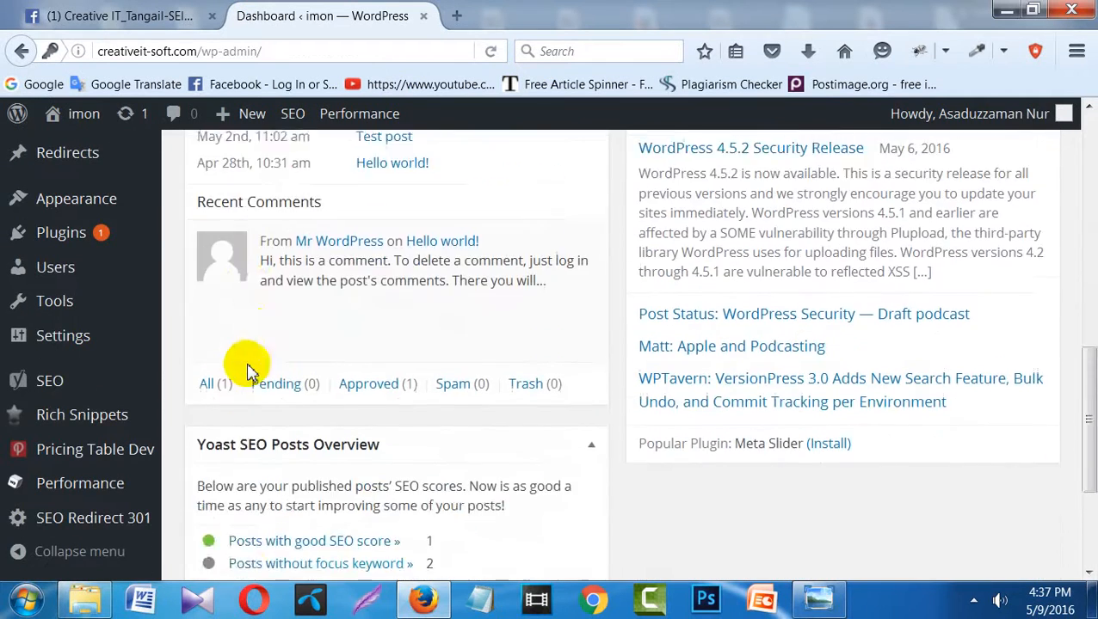
{"action": "scroll", "coordinate": [249, 371], "scroll_direction": "up", "scroll_amount": 10}
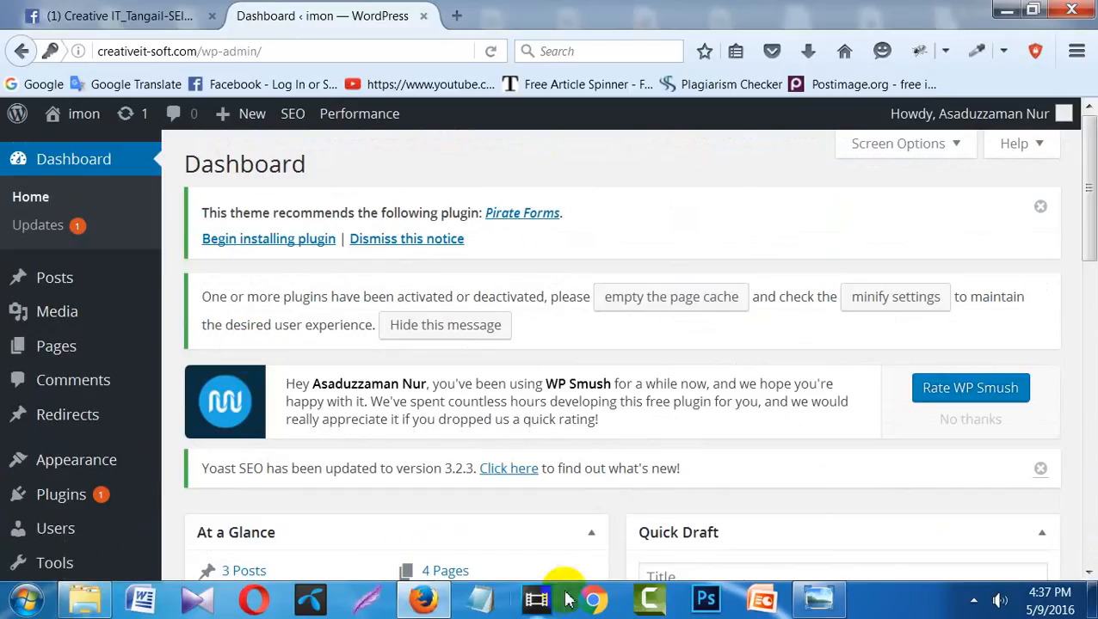
{"action": "left_click", "coordinate": [75, 608]}
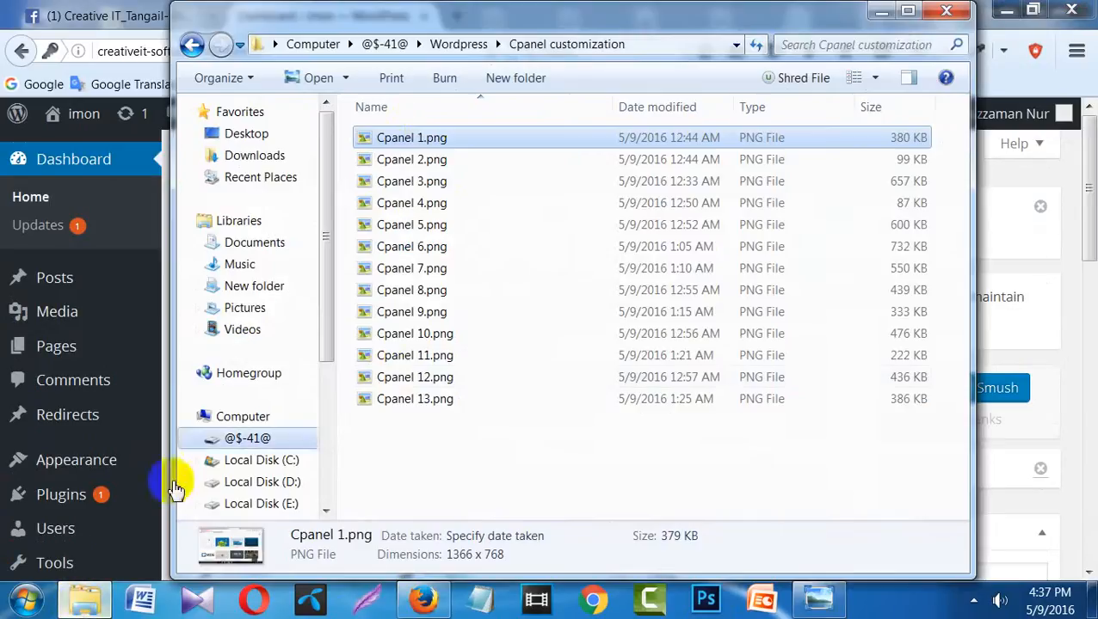
{"action": "left_click", "coordinate": [458, 45]}
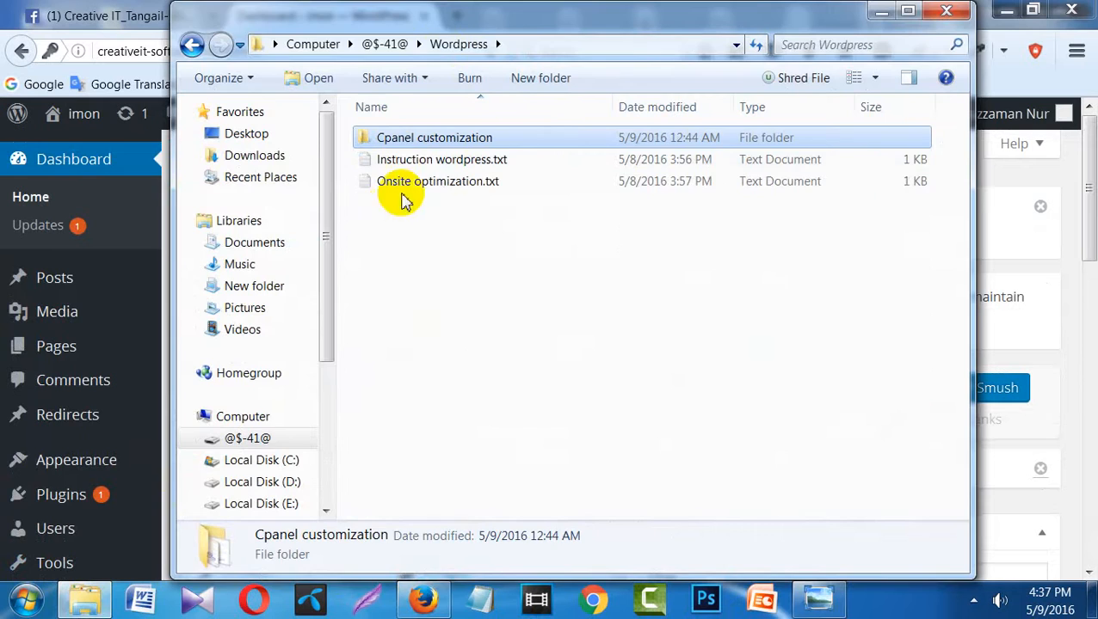
{"action": "left_click", "coordinate": [428, 181]}
{"action": "double_click", "coordinate": [428, 182]}
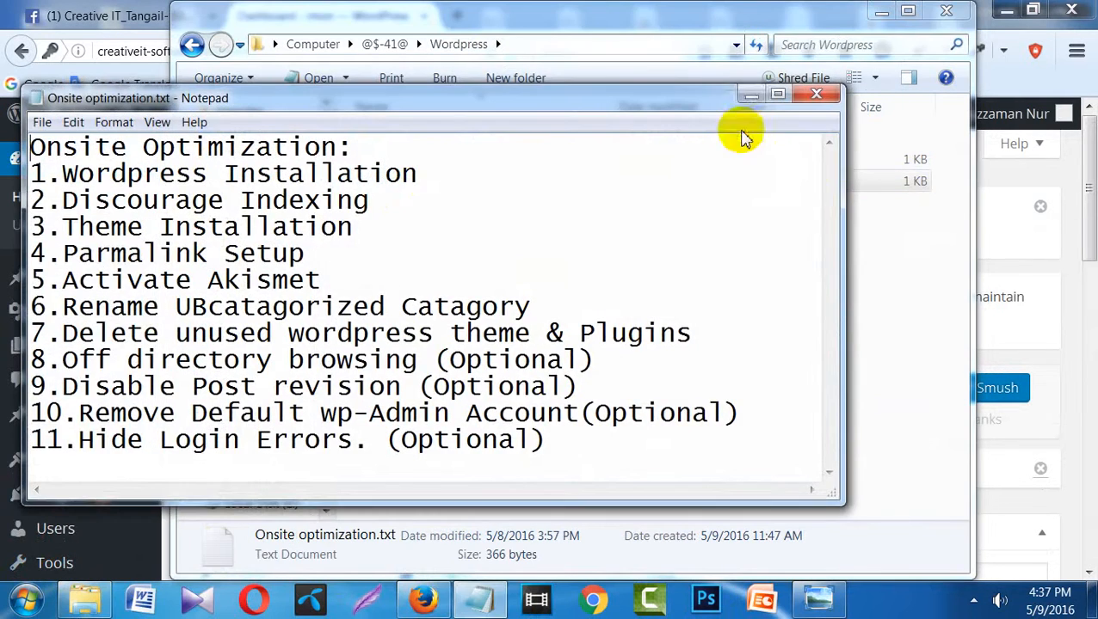
{"action": "left_click", "coordinate": [747, 97]}
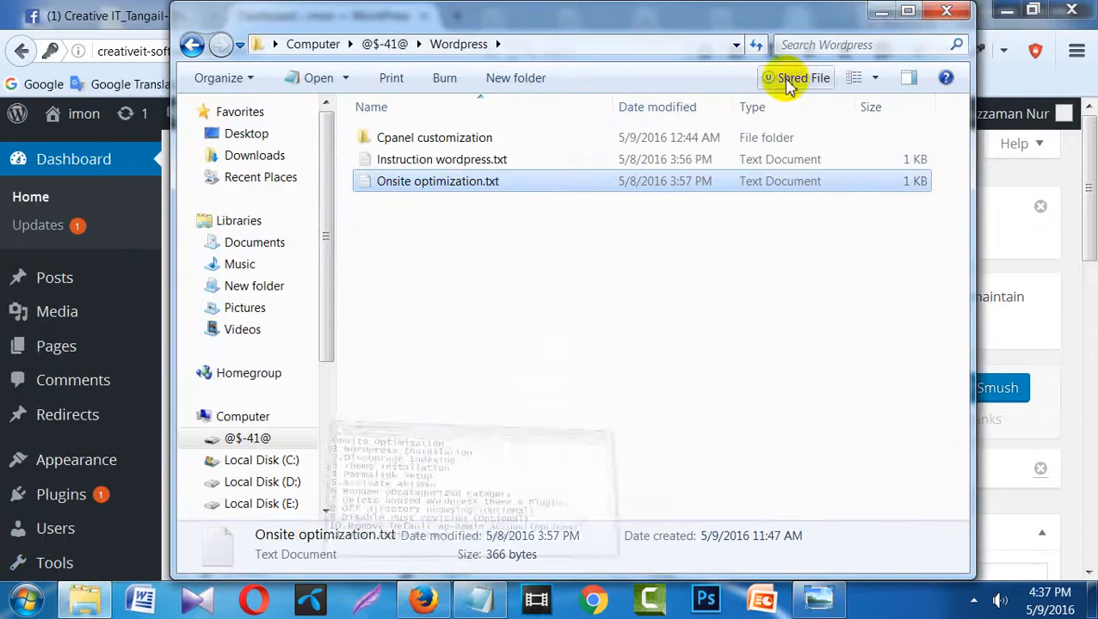
{"action": "left_click", "coordinate": [882, 10]}
{"action": "left_click", "coordinate": [482, 602]}
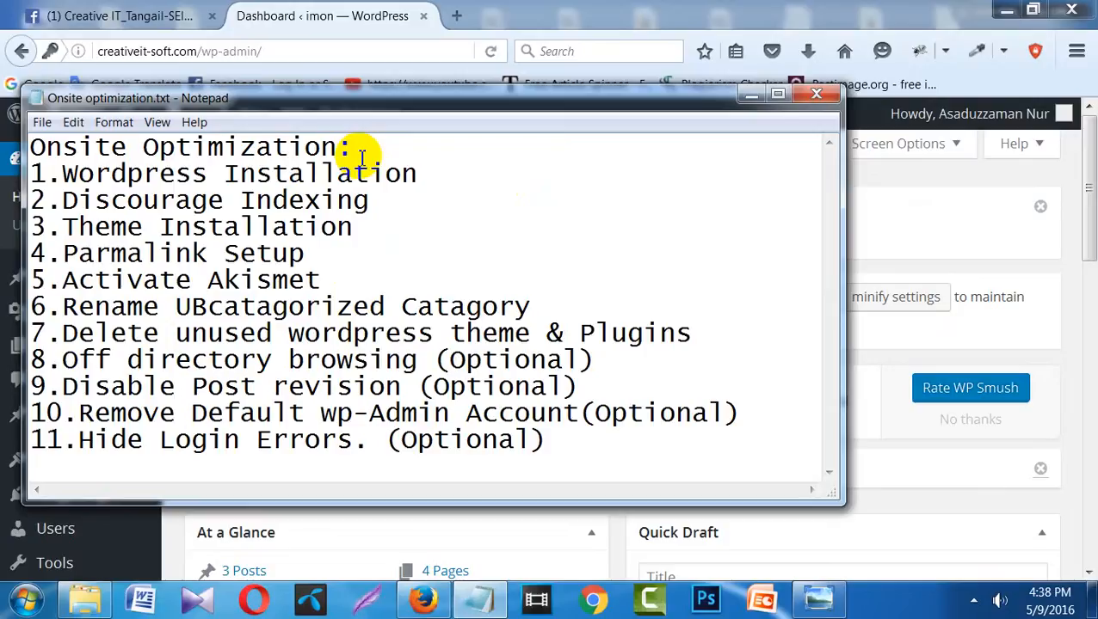
{"action": "left_click", "coordinate": [749, 95]}
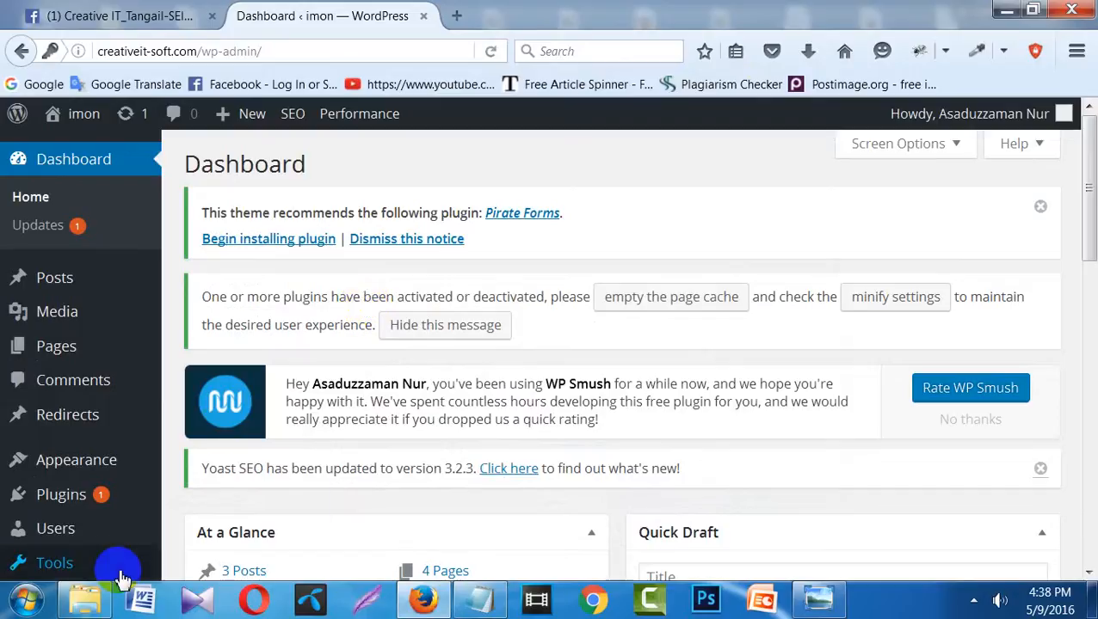
- Open Settings > Reading from the admin sidebar, where the front page shows latest posts
{"action": "mouse_move", "coordinate": [121, 571]}
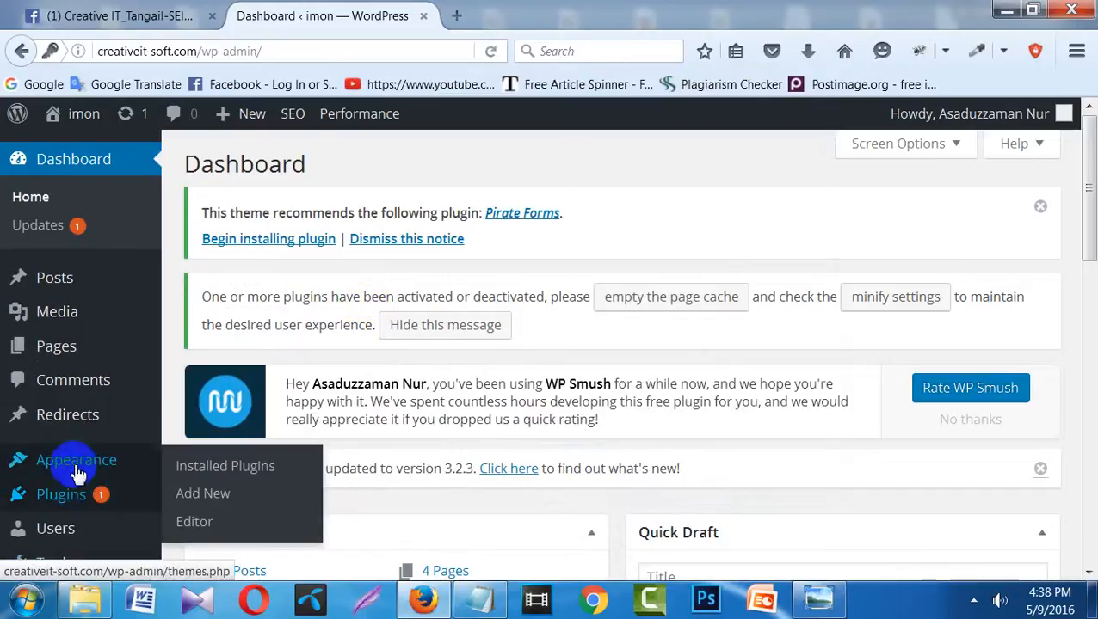
{"action": "mouse_move", "coordinate": [72, 421]}
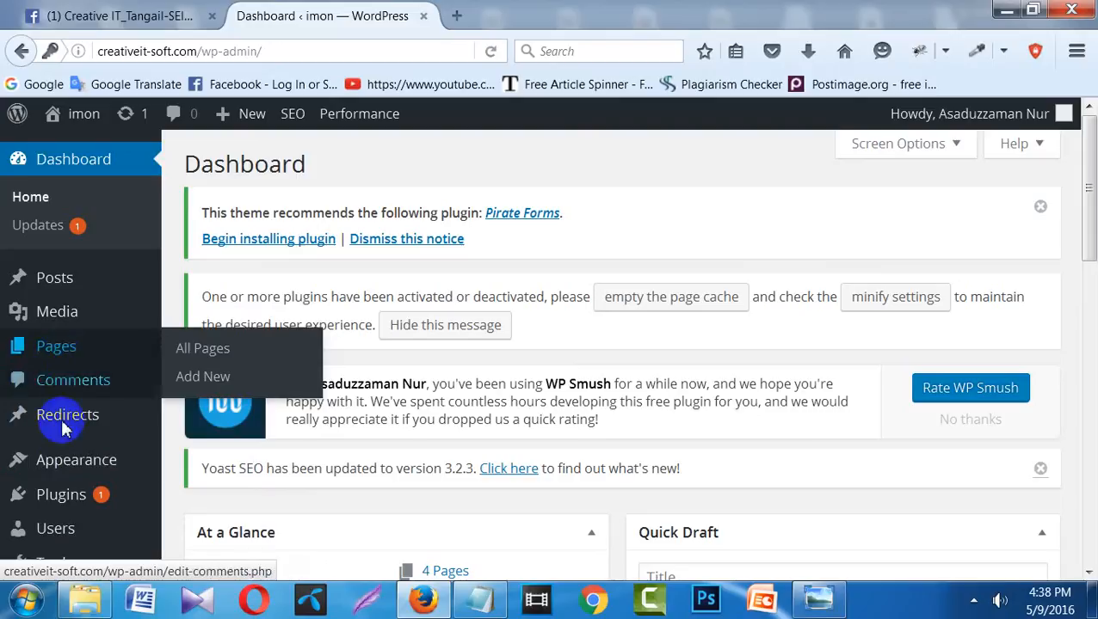
{"action": "mouse_move", "coordinate": [67, 497]}
{"action": "mouse_move", "coordinate": [71, 465]}
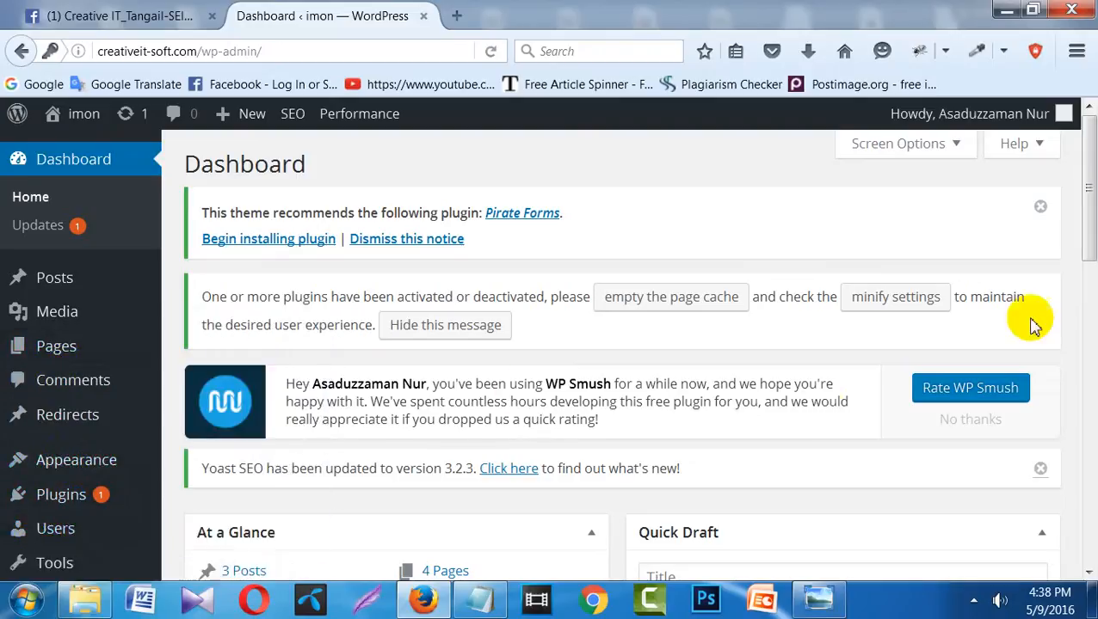
{"action": "left_click_drag", "start_coordinate": [1086, 193], "coordinate": [1088, 275]}
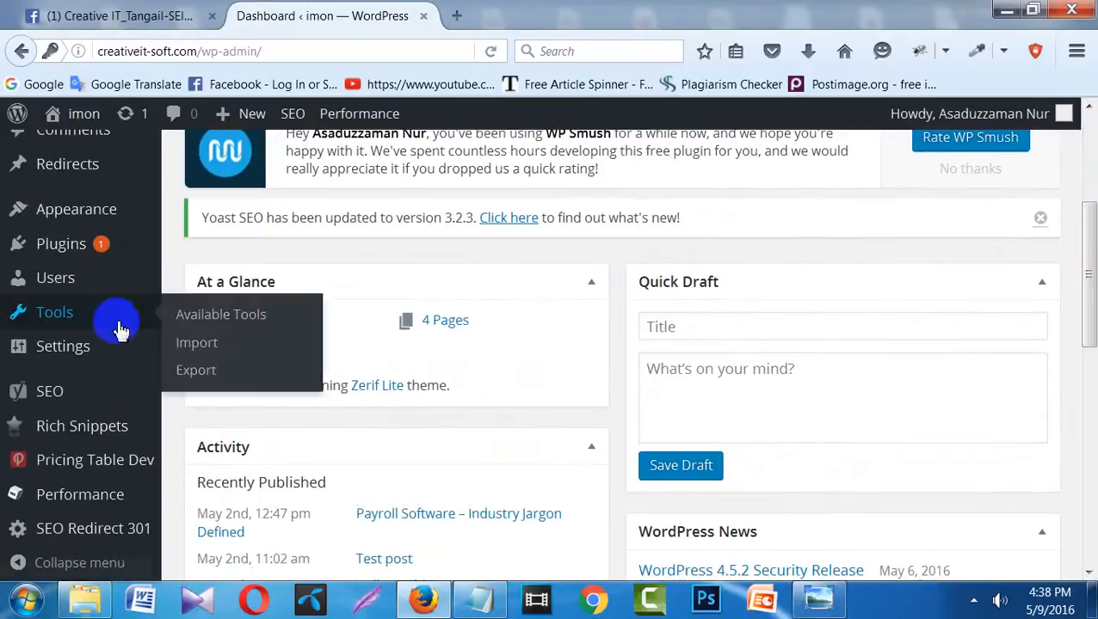
{"action": "mouse_move", "coordinate": [81, 362]}
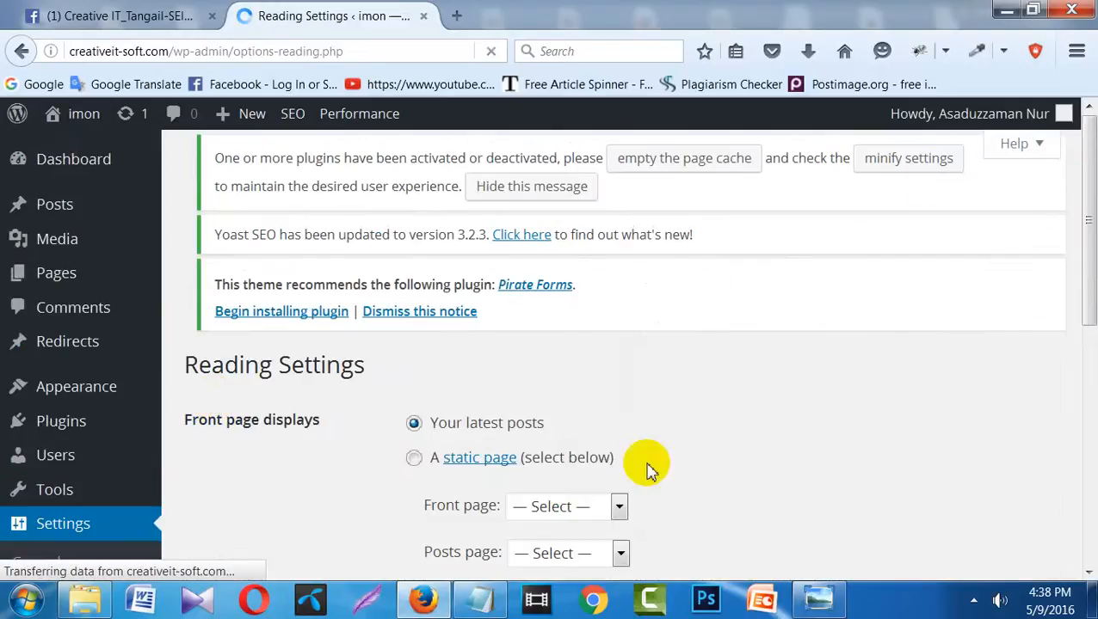
- Tick 'Discourage search engines from indexing this site' and save the Reading settings
{"action": "left_click_drag", "start_coordinate": [1089, 171], "coordinate": [1082, 517]}
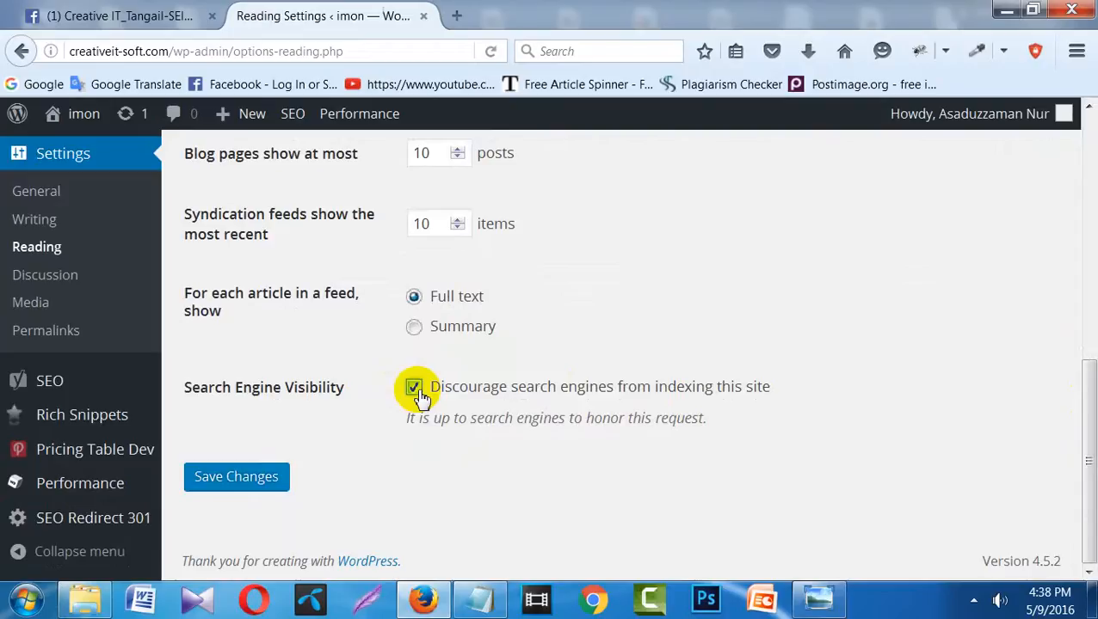
{"action": "left_click", "coordinate": [261, 487]}
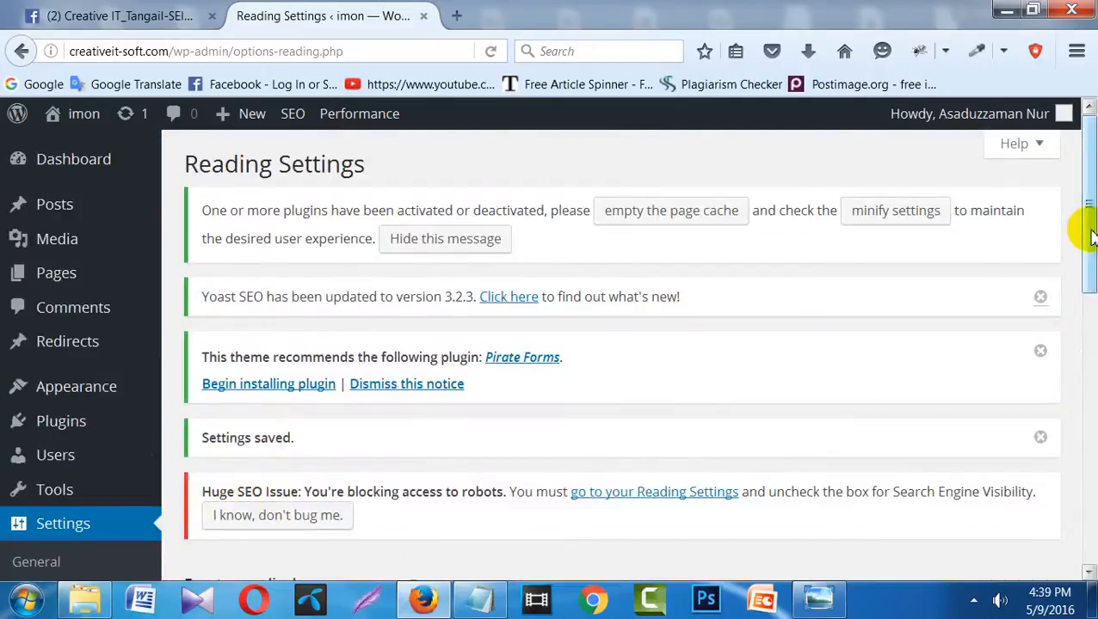
{"action": "left_click_drag", "start_coordinate": [1085, 228], "coordinate": [1088, 537]}
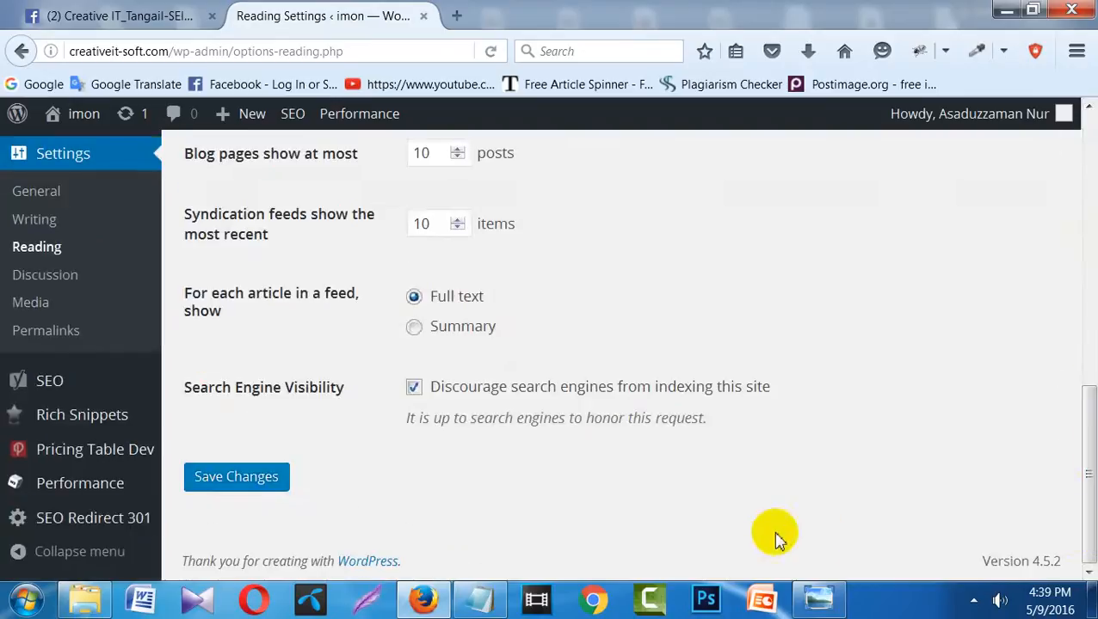
- Check progress in the Notepad checklist, then go to Appearance > Themes
{"action": "left_click", "coordinate": [479, 600]}
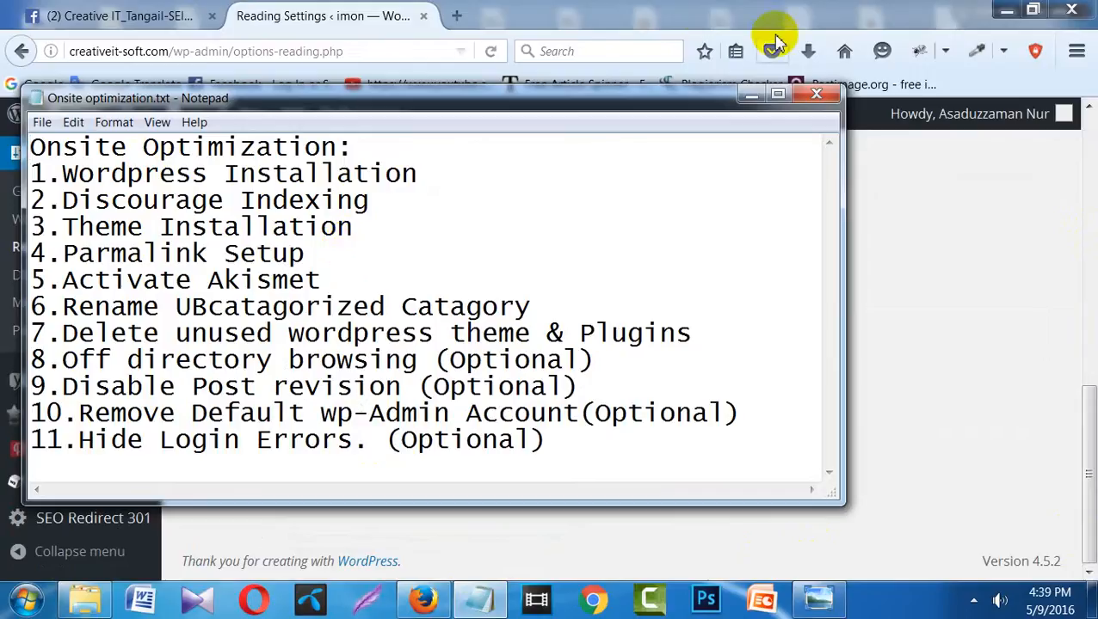
{"action": "left_click", "coordinate": [751, 95]}
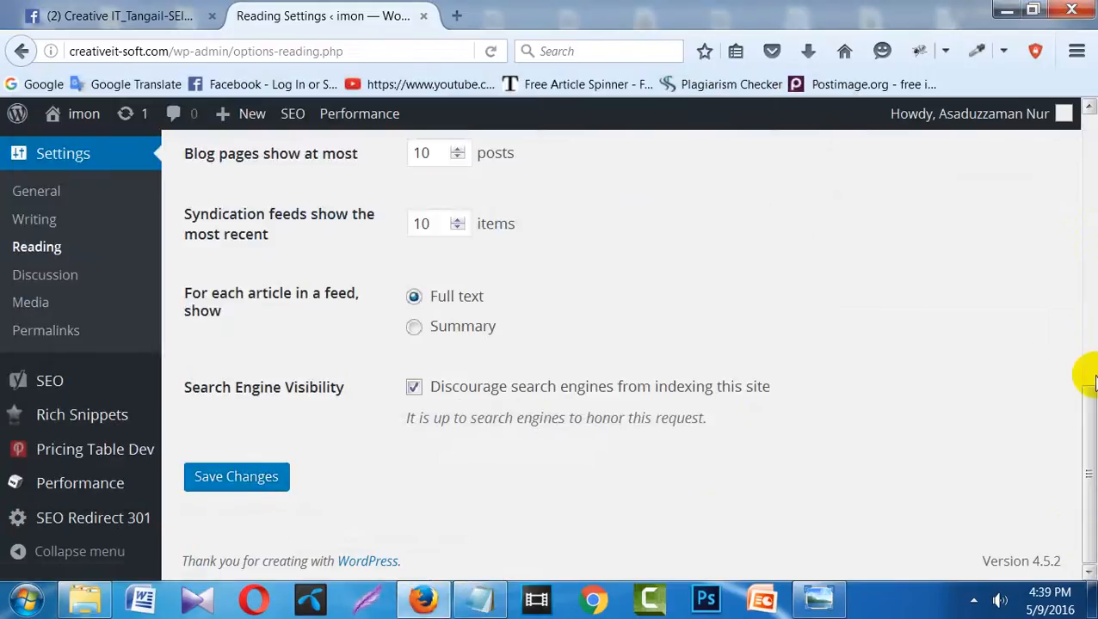
{"action": "left_click_drag", "start_coordinate": [1081, 408], "coordinate": [1086, 139]}
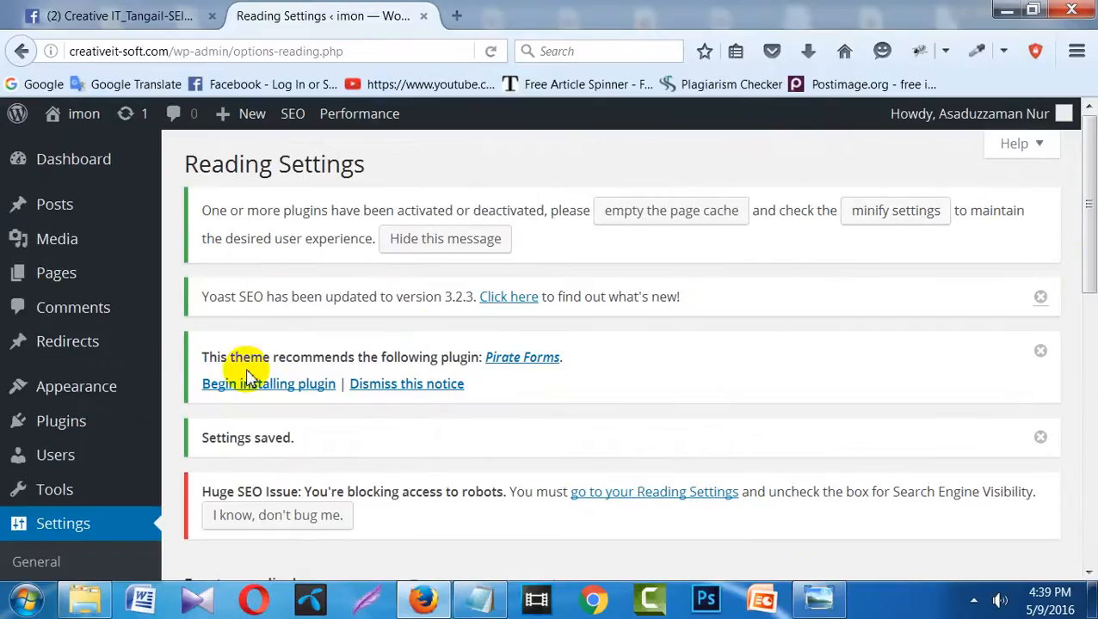
{"action": "mouse_move", "coordinate": [74, 293]}
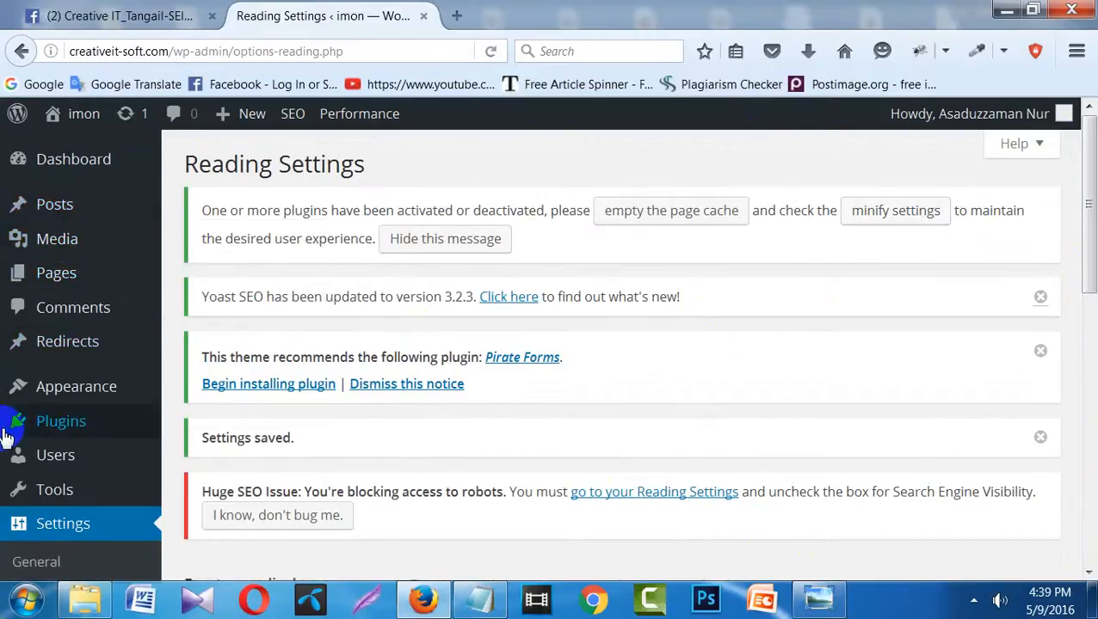
{"action": "mouse_move", "coordinate": [64, 397]}
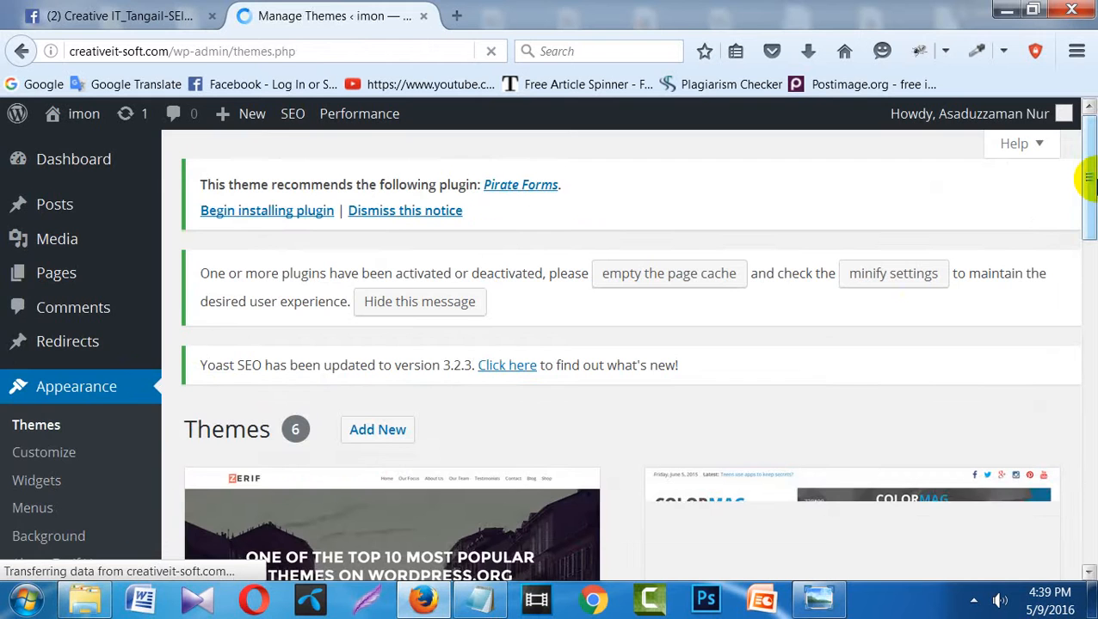
- Scroll through the Add Themes page's 15 featured themes and back to the top
{"action": "mouse_move", "coordinate": [1089, 175]}
{"action": "left_mouse_down"}
{"action": "mouse_move", "coordinate": [1089, 469]}
{"action": "mouse_move", "coordinate": [1086, 162]}
{"action": "left_mouse_up"}
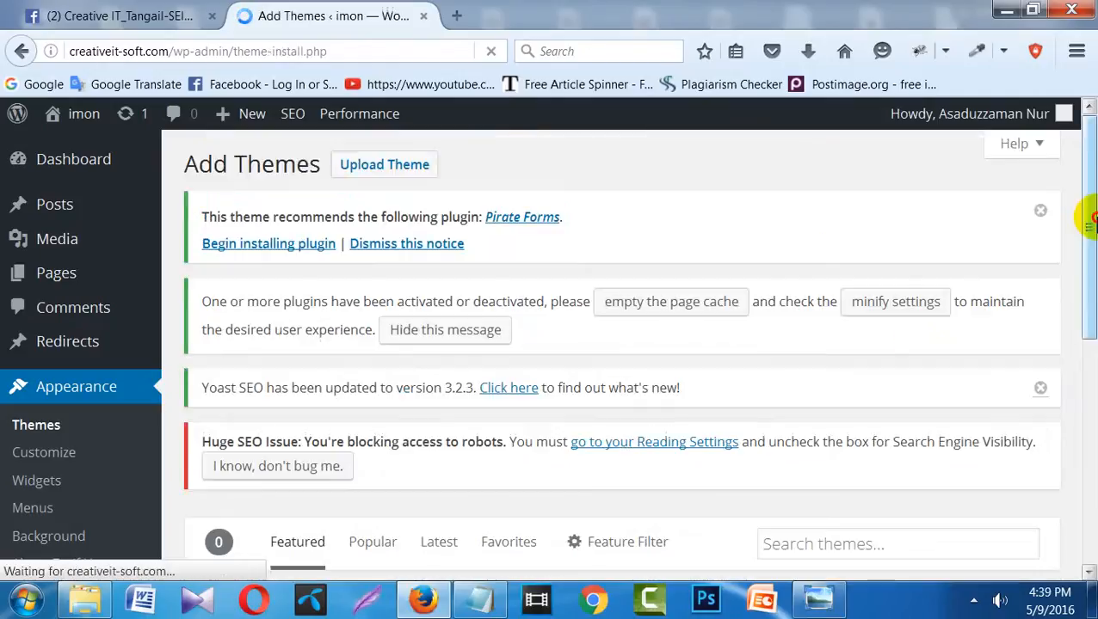
{"action": "left_click_drag", "start_coordinate": [1087, 221], "coordinate": [1095, 344]}
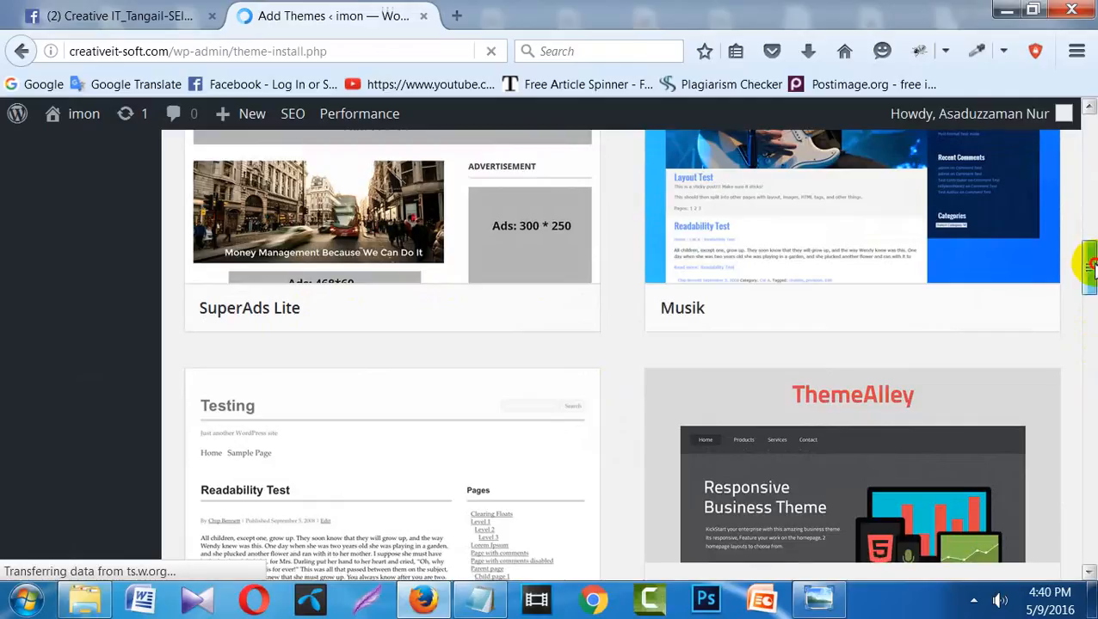
{"action": "left_click_drag", "start_coordinate": [1087, 255], "coordinate": [1089, 147]}
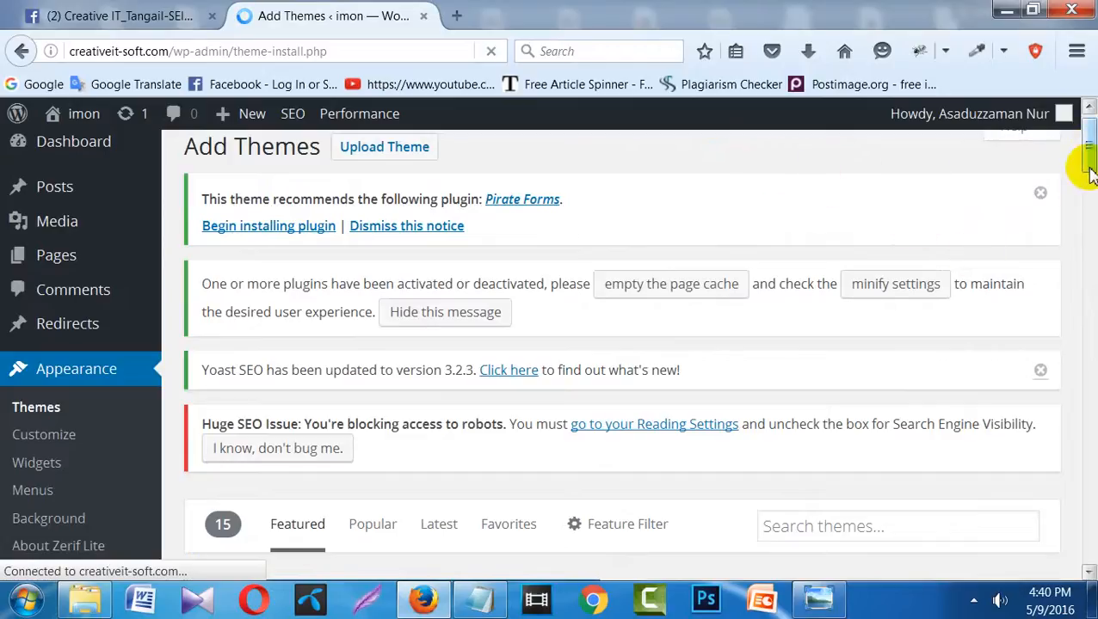
{"action": "left_click_drag", "start_coordinate": [1091, 131], "coordinate": [1092, 119]}
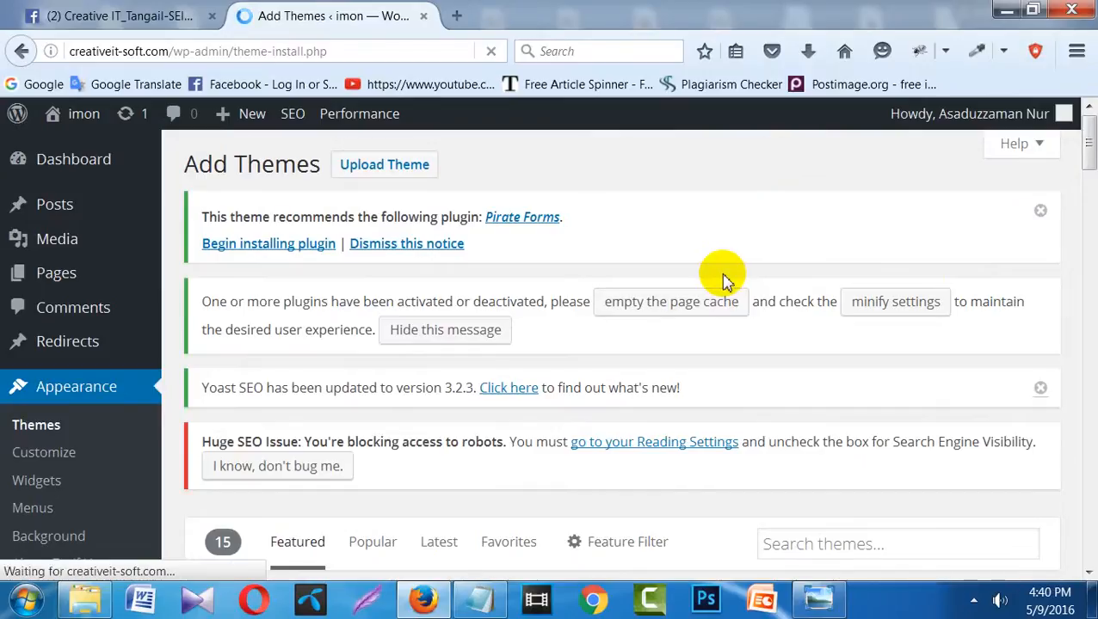
- Show the Upload Theme .zip form and mark Theme Installation in the Notepad checklist
{"action": "left_click", "coordinate": [426, 167]}
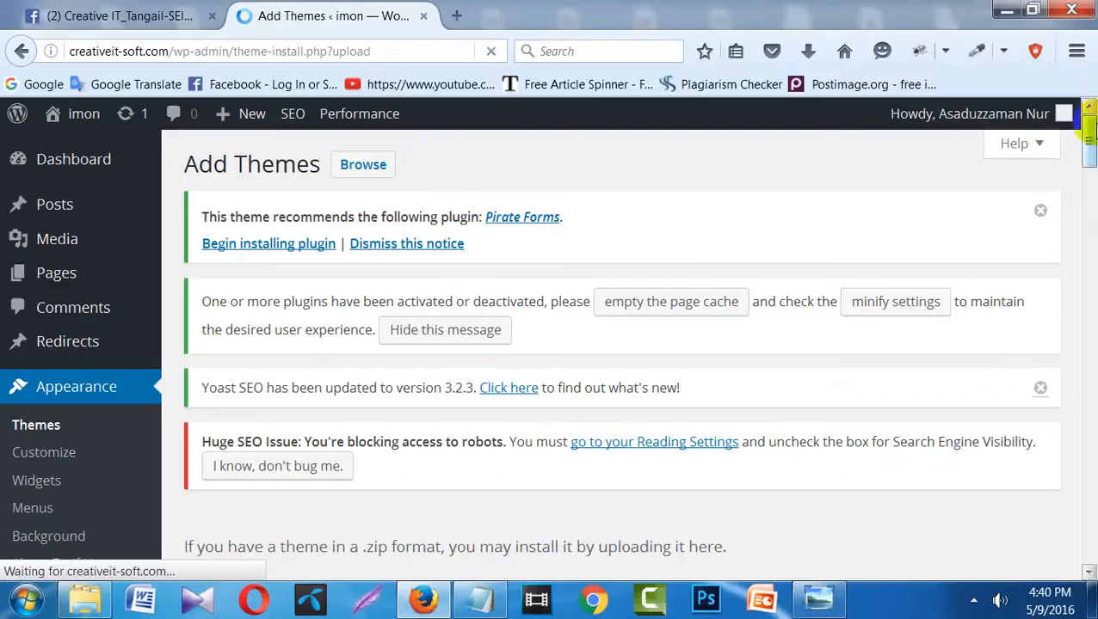
{"action": "left_click_drag", "start_coordinate": [1088, 133], "coordinate": [1088, 159]}
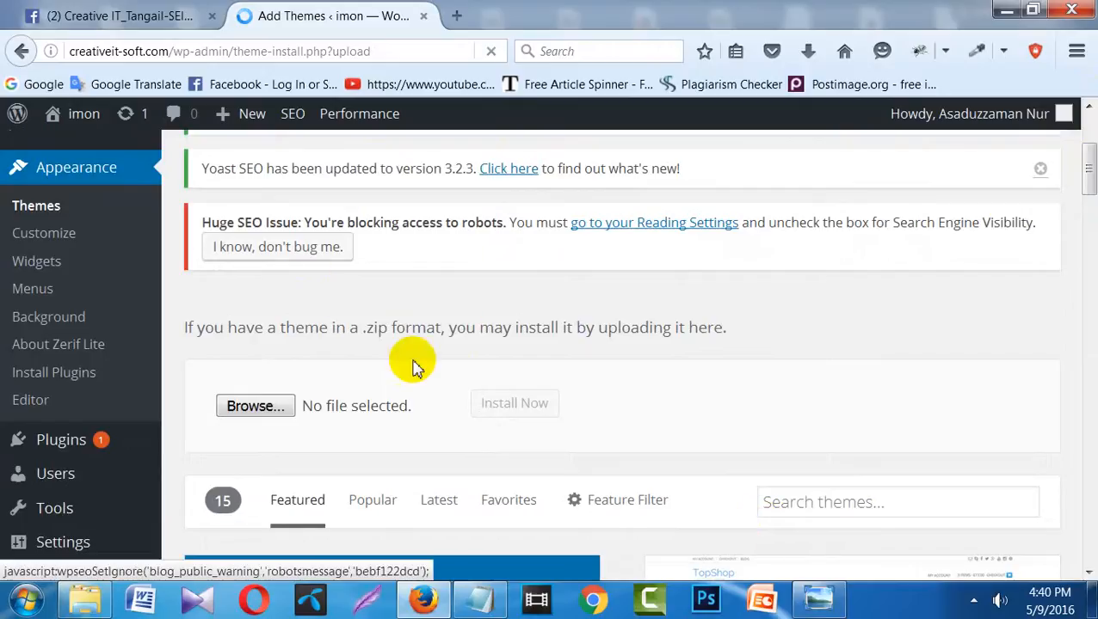
{"action": "left_click", "coordinate": [479, 602]}
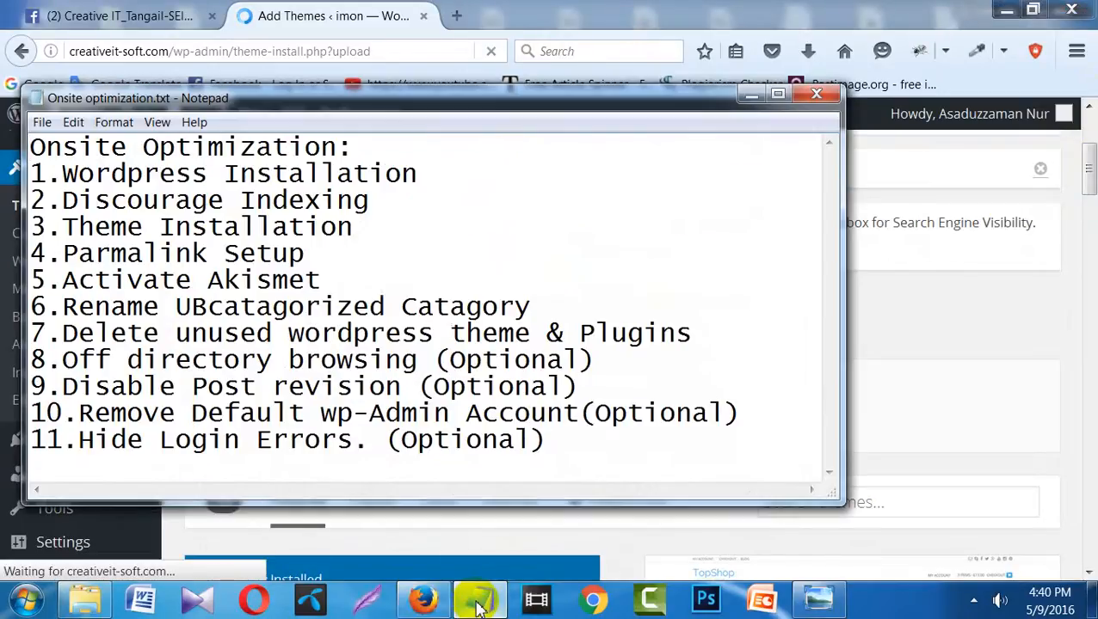
{"action": "left_click", "coordinate": [68, 228]}
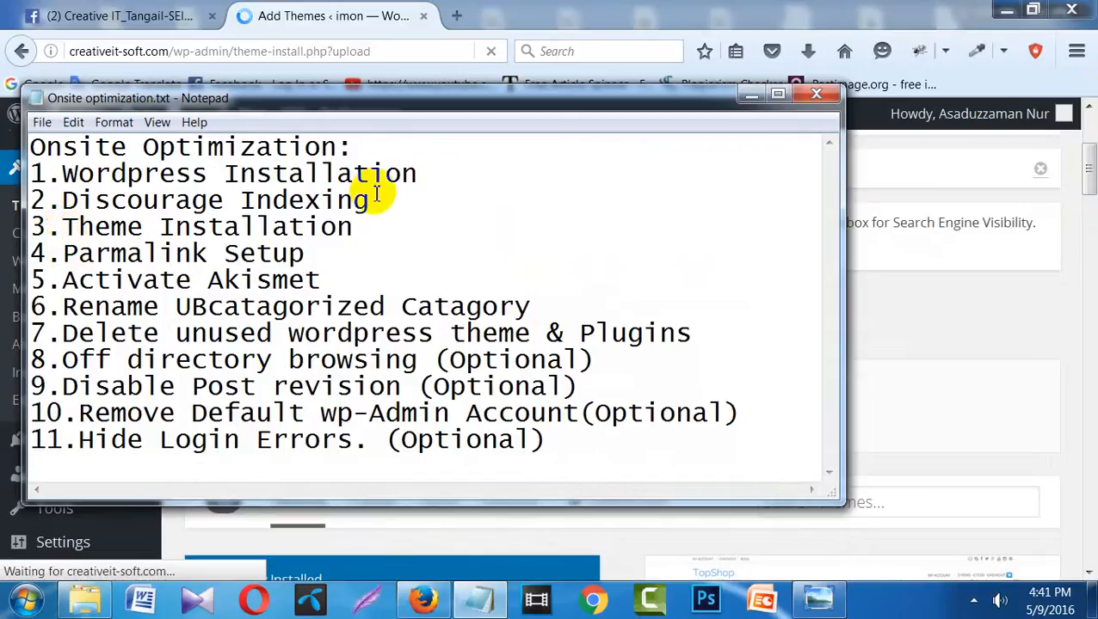
{"action": "left_click", "coordinate": [746, 102]}
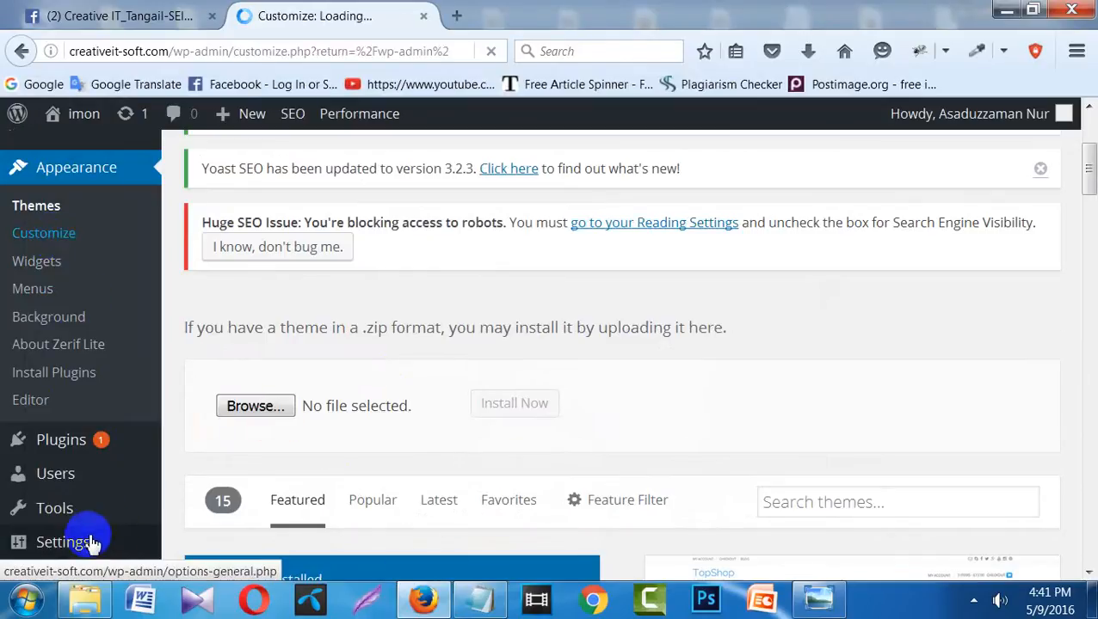
- Go back from the Customizer to the Add Themes .zip upload form and scroll the theme grid
{"action": "mouse_move", "coordinate": [90, 542]}
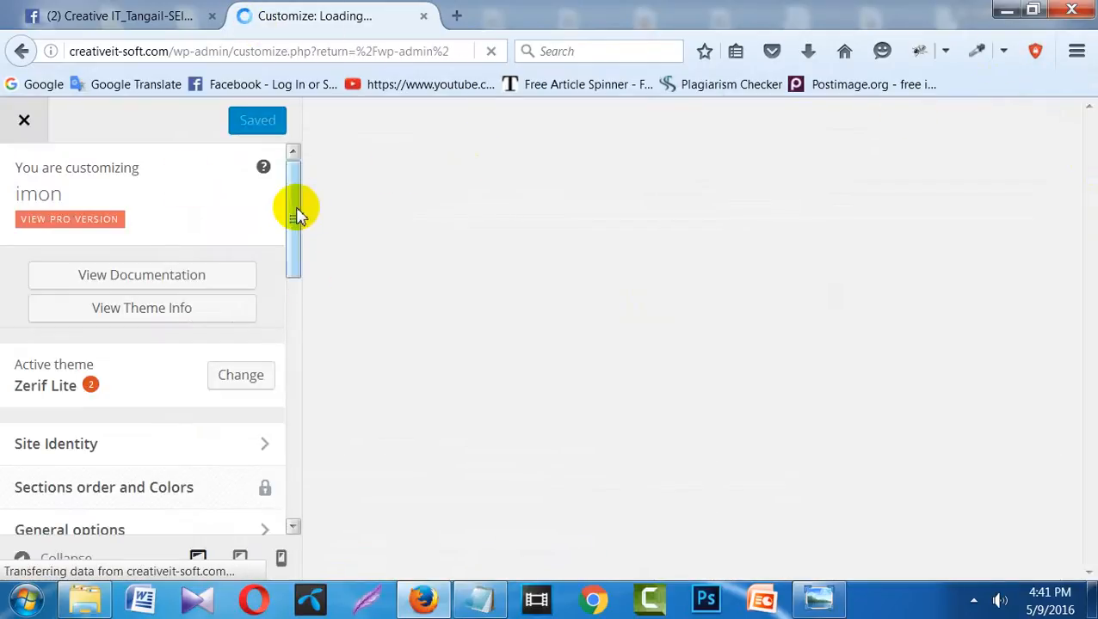
{"action": "left_click_drag", "start_coordinate": [296, 215], "coordinate": [297, 221]}
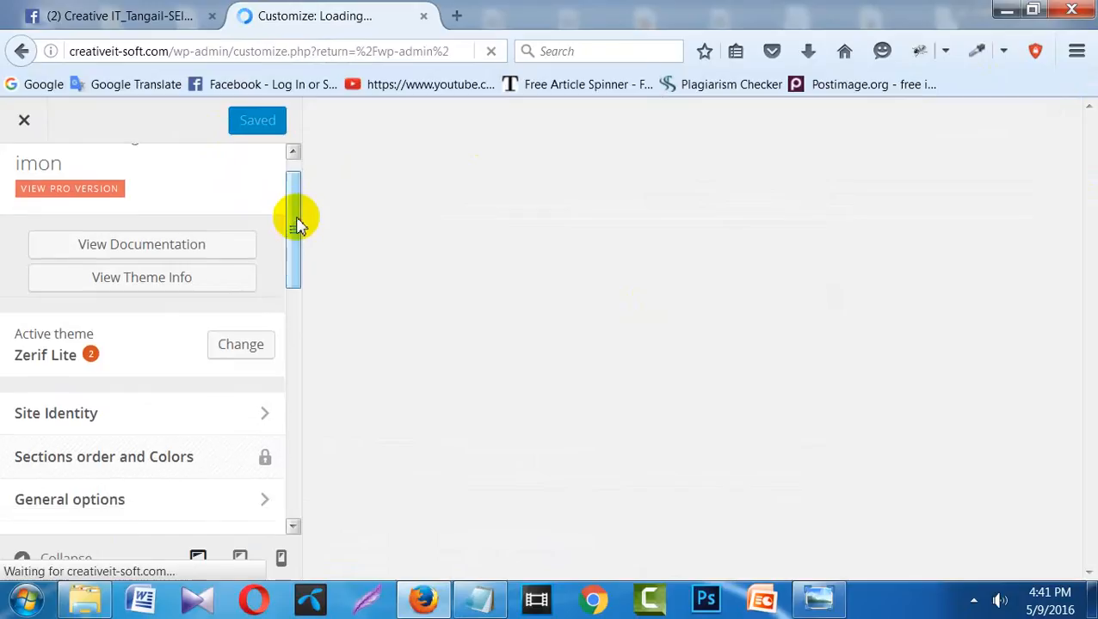
{"action": "left_click", "coordinate": [21, 53]}
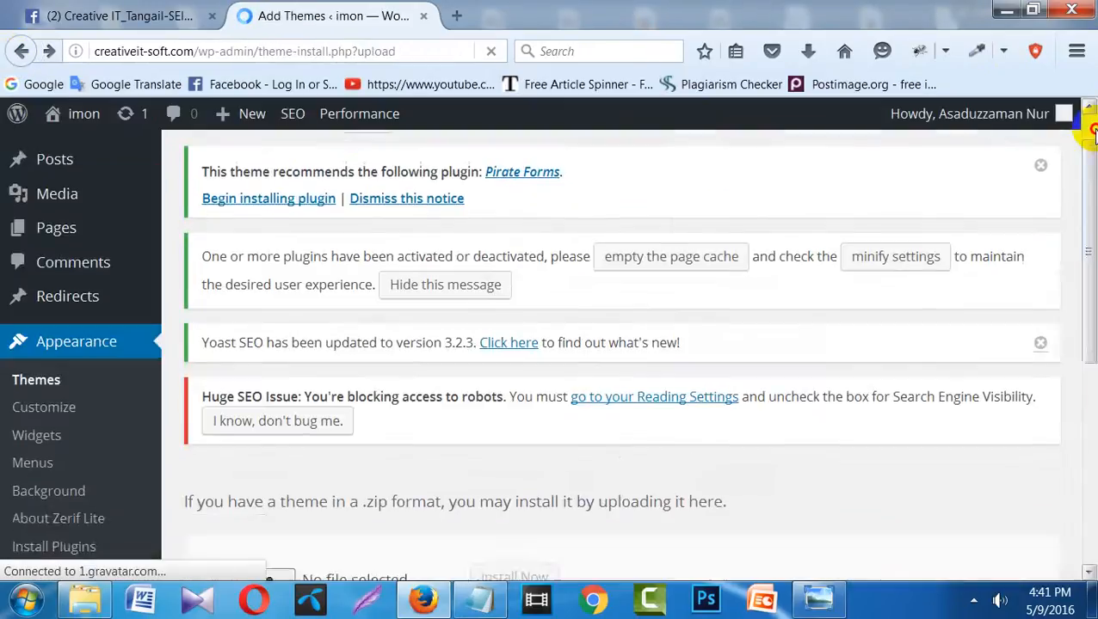
{"action": "scroll", "coordinate": [1090, 133], "scroll_direction": "up", "scroll_amount": 1}
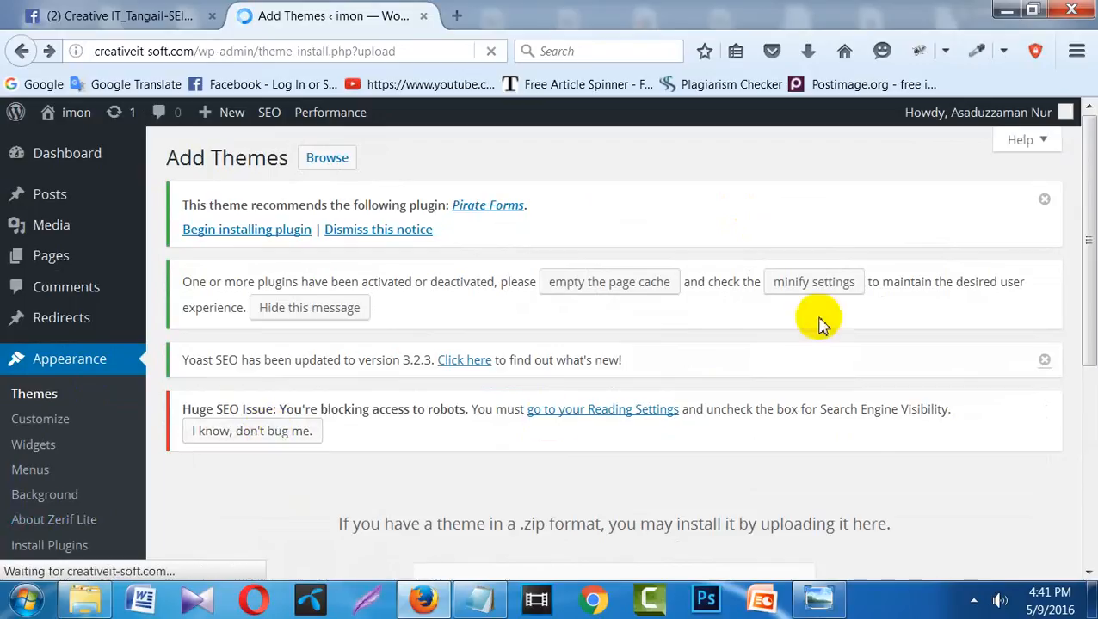
{"action": "scroll", "coordinate": [1089, 299], "scroll_direction": "down", "scroll_amount": 1}
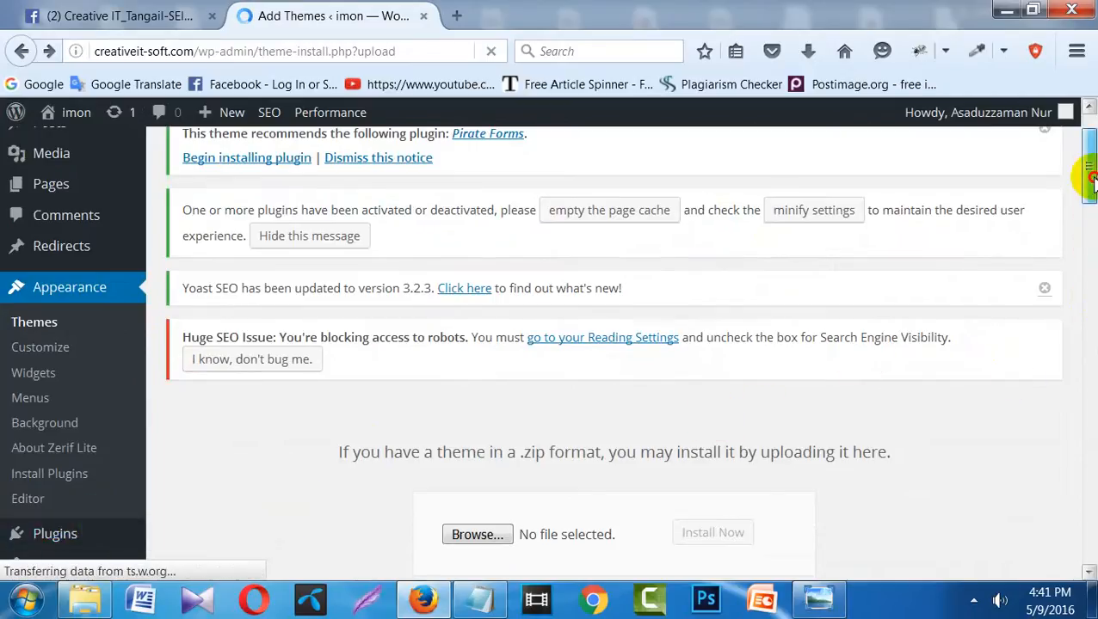
{"action": "left_click_drag", "start_coordinate": [1089, 177], "coordinate": [1085, 228]}
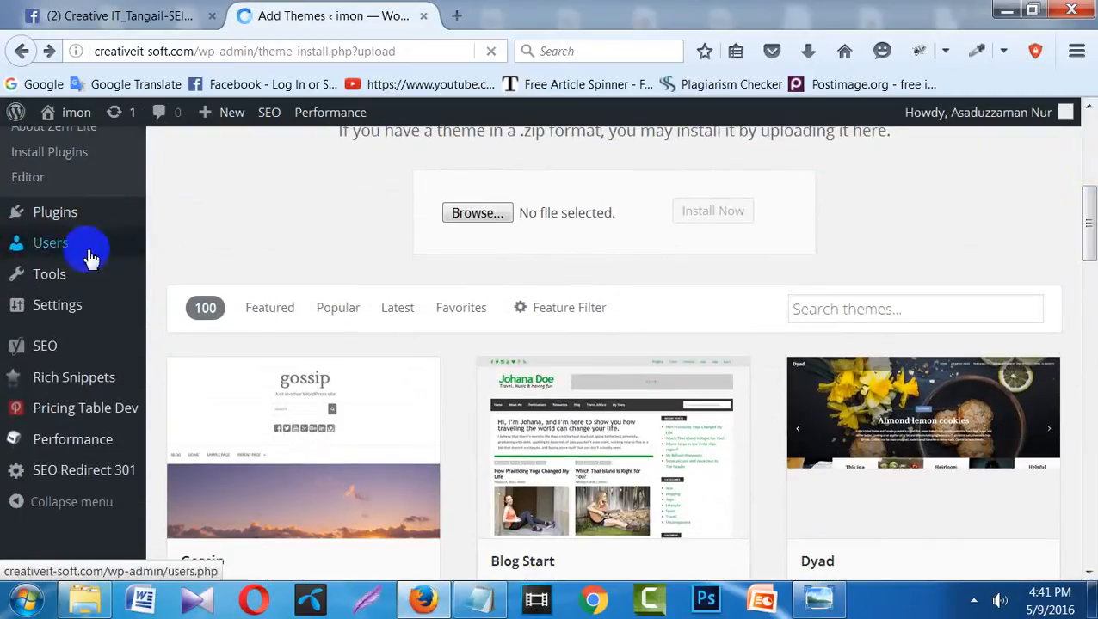
- Open the Permalink Settings page from the Settings menu
{"action": "left_click", "coordinate": [73, 311]}
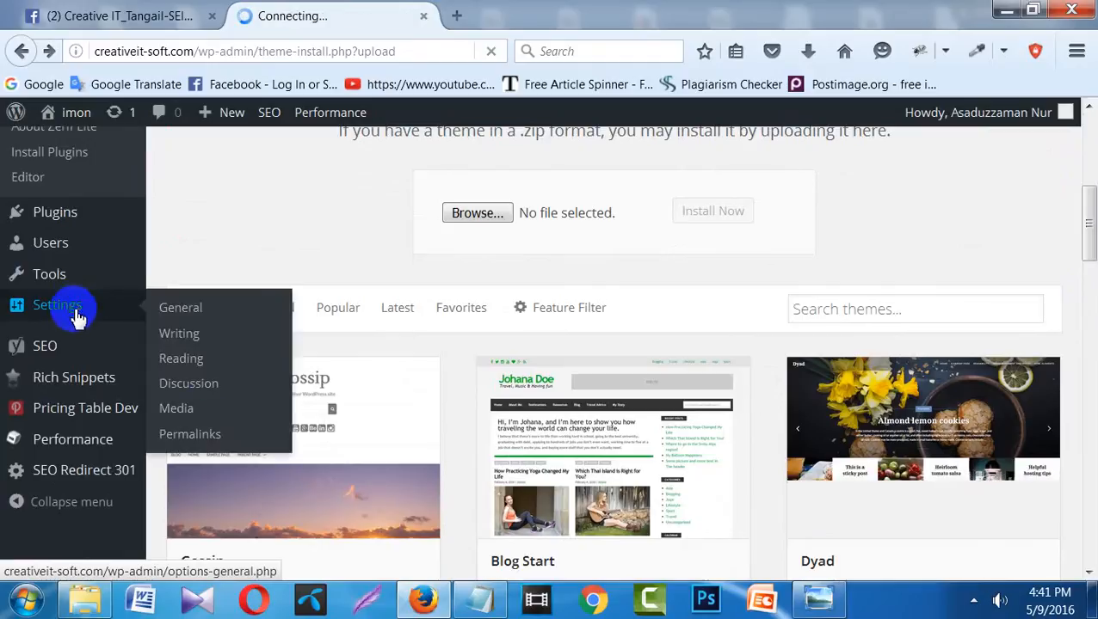
{"action": "left_click", "coordinate": [208, 440]}
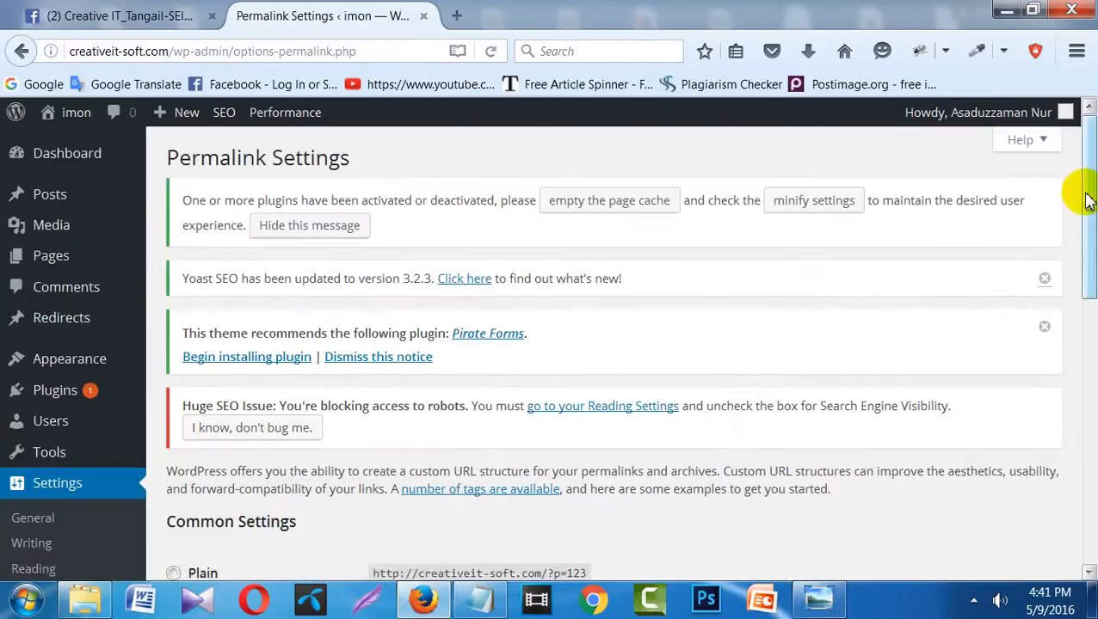
{"action": "left_click_drag", "start_coordinate": [1087, 201], "coordinate": [1089, 332]}
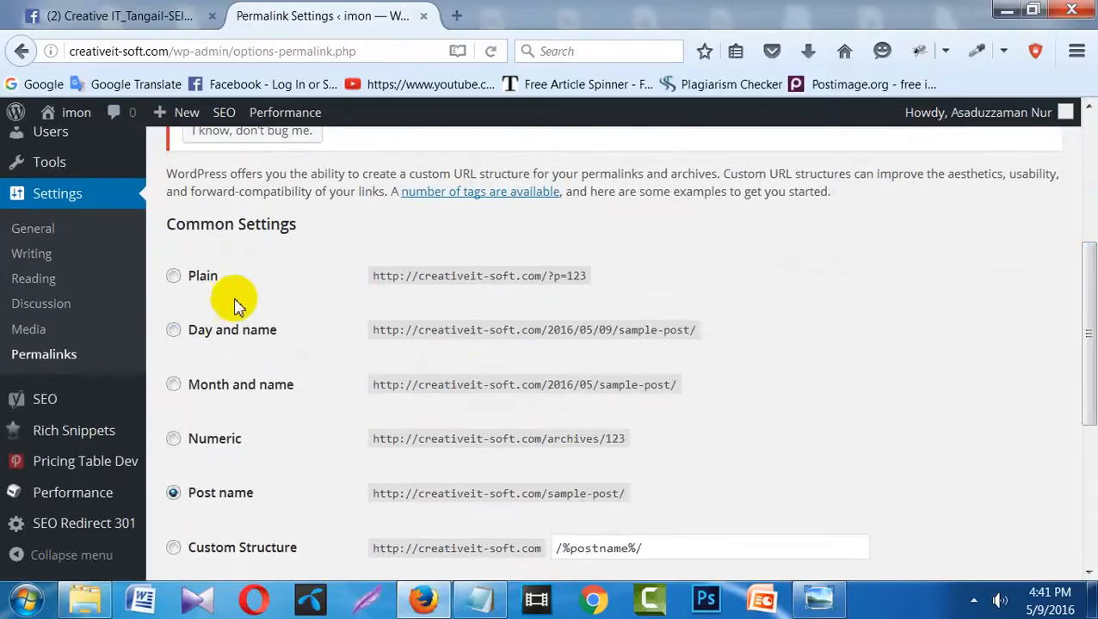
- Try Day and name permalinks, then switch the structure to Plain (?p=123)
{"action": "left_click", "coordinate": [217, 334]}
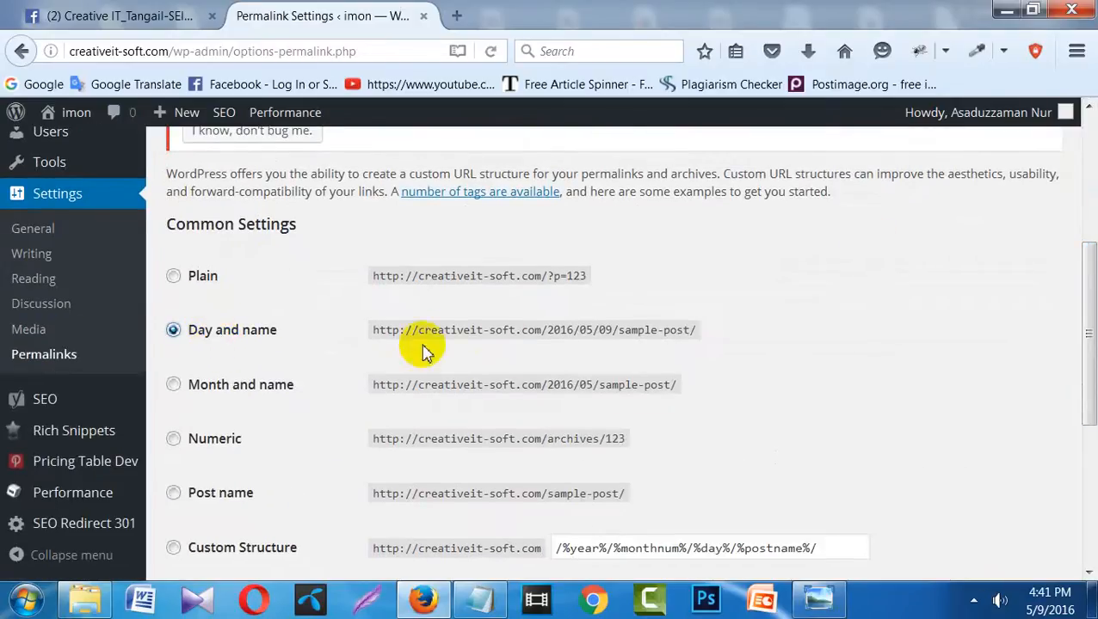
{"action": "left_click_drag", "start_coordinate": [545, 332], "coordinate": [618, 353]}
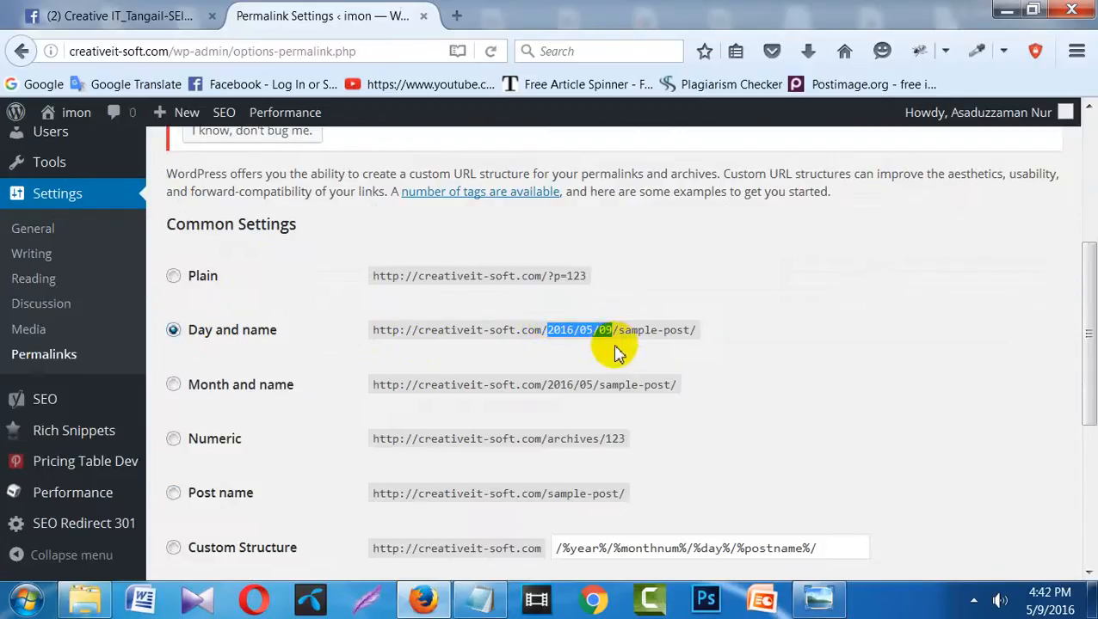
{"action": "left_click", "coordinate": [856, 243]}
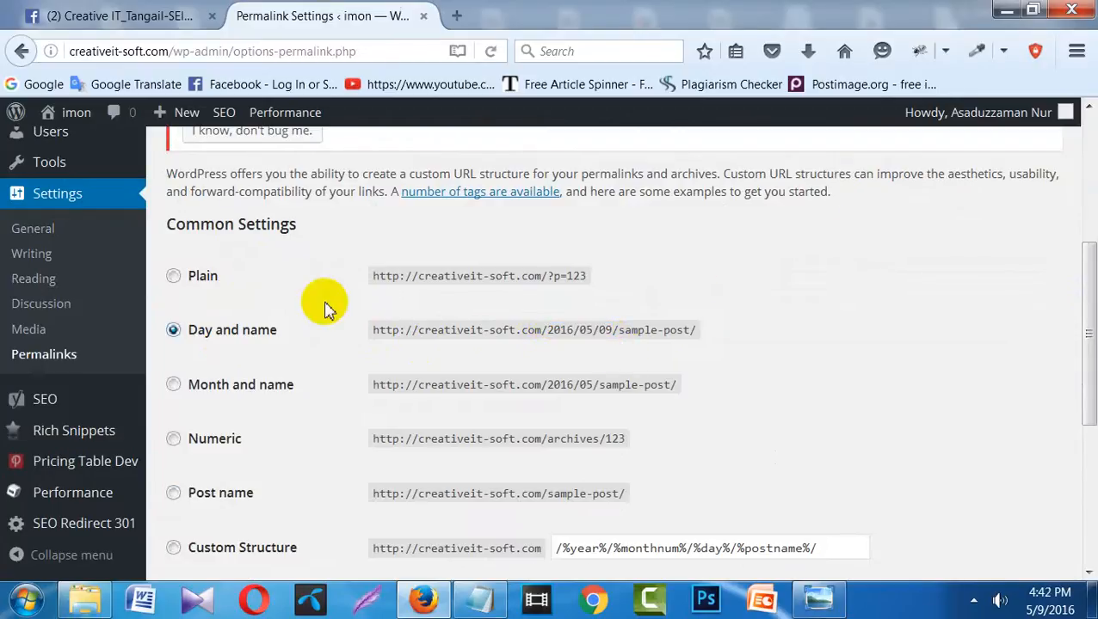
{"action": "left_click", "coordinate": [190, 284]}
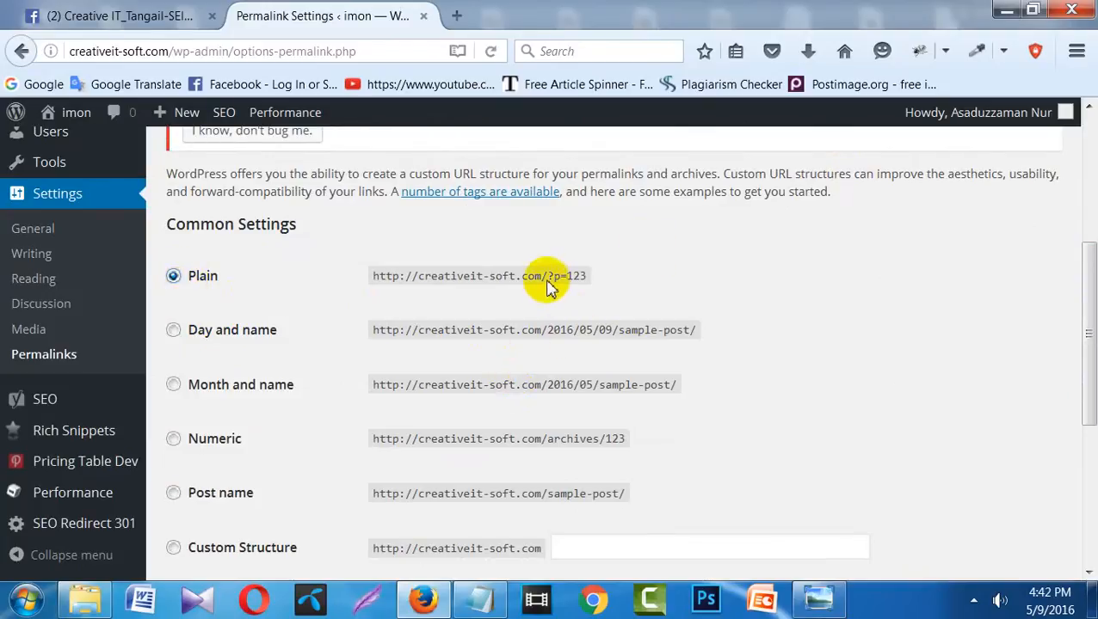
{"action": "left_click_drag", "start_coordinate": [548, 279], "coordinate": [591, 292]}
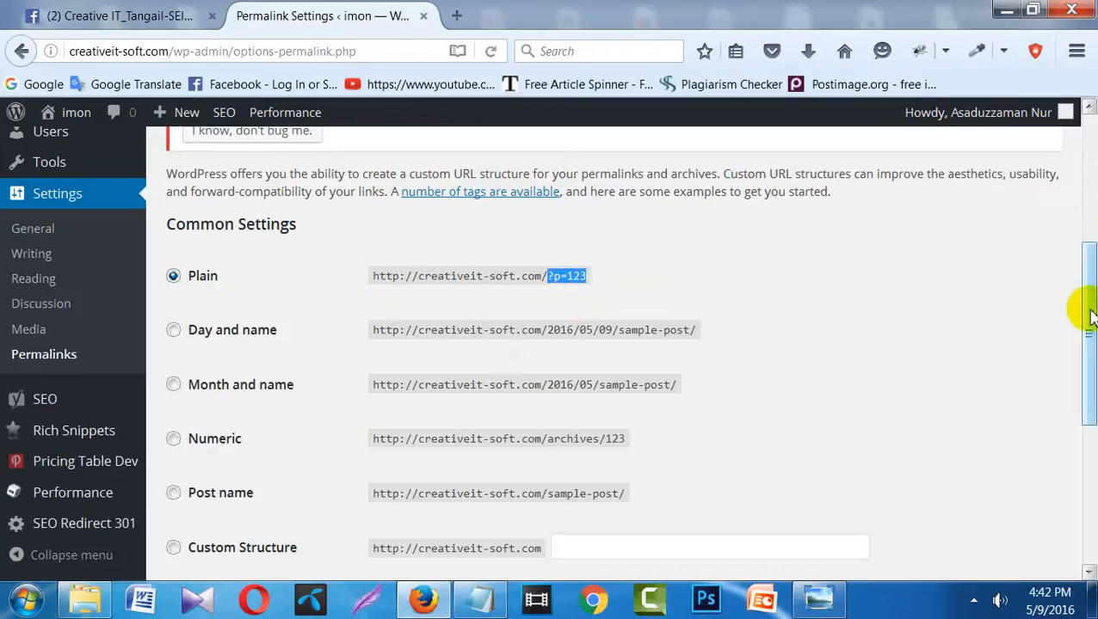
{"action": "scroll", "coordinate": [1086, 318], "scroll_direction": "down", "scroll_amount": 2}
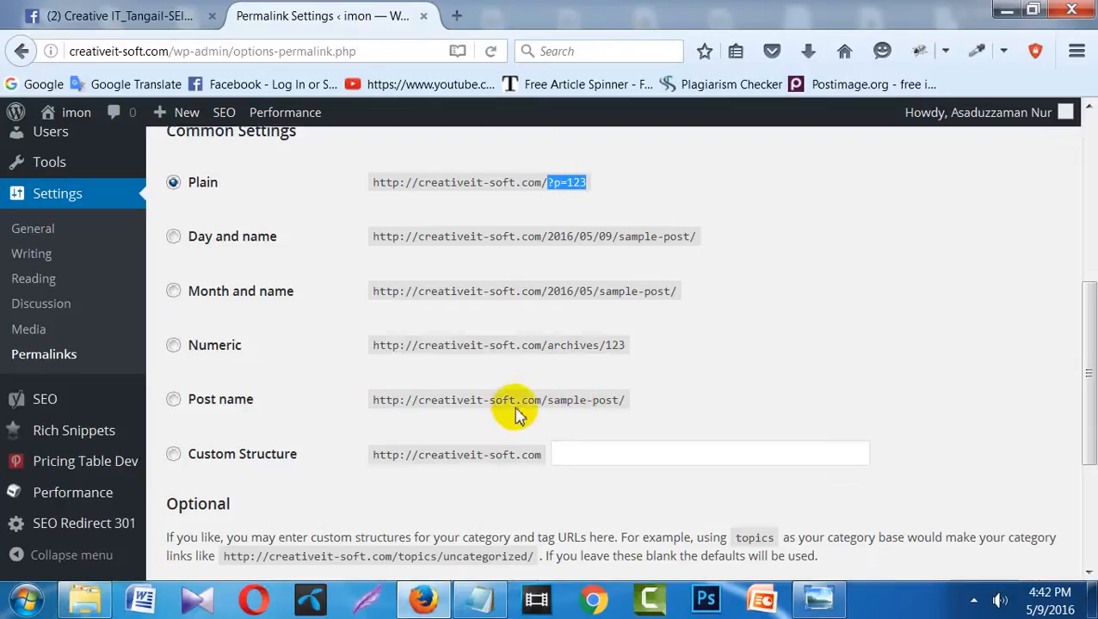
- Select the Post name permalink option (/%postname%/) and briefly review the Notepad checklist
{"action": "left_click", "coordinate": [562, 456]}
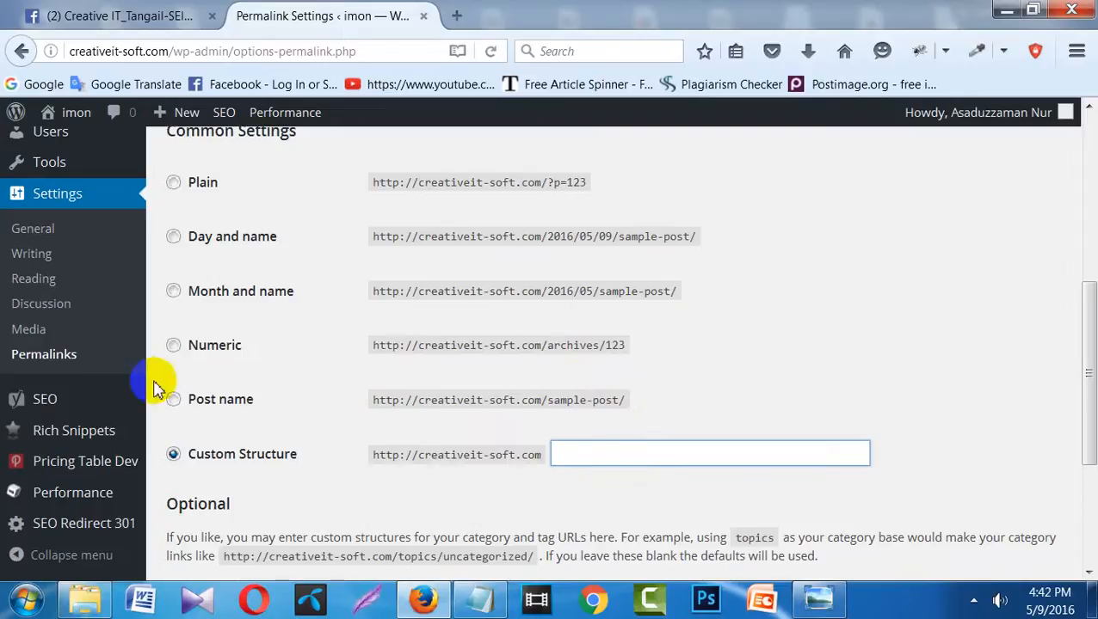
{"action": "left_click", "coordinate": [204, 404]}
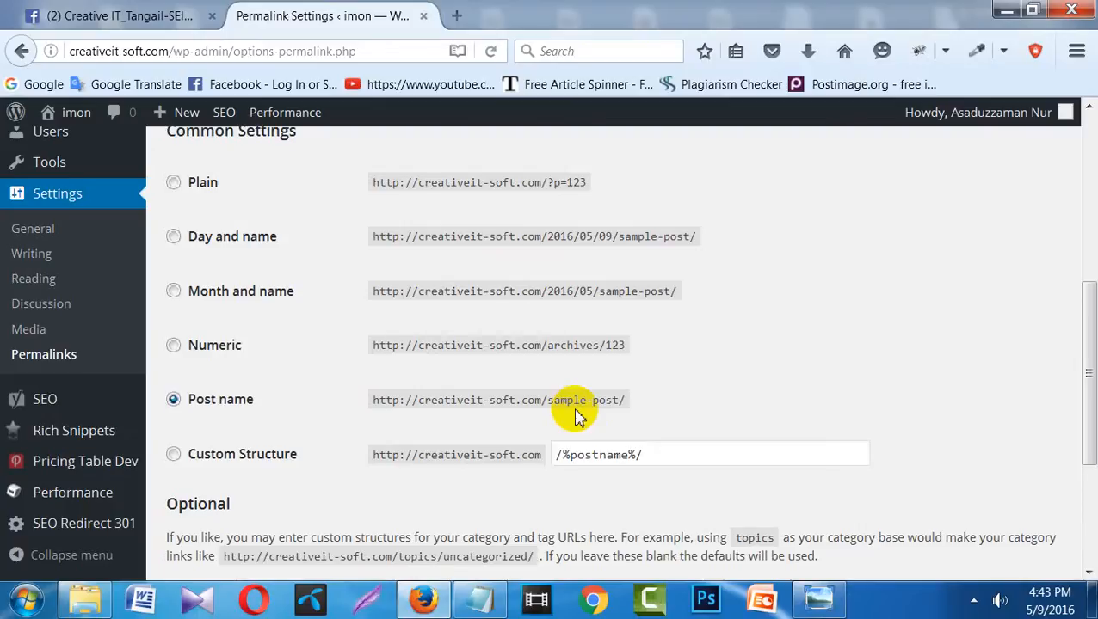
{"action": "left_click", "coordinate": [478, 600]}
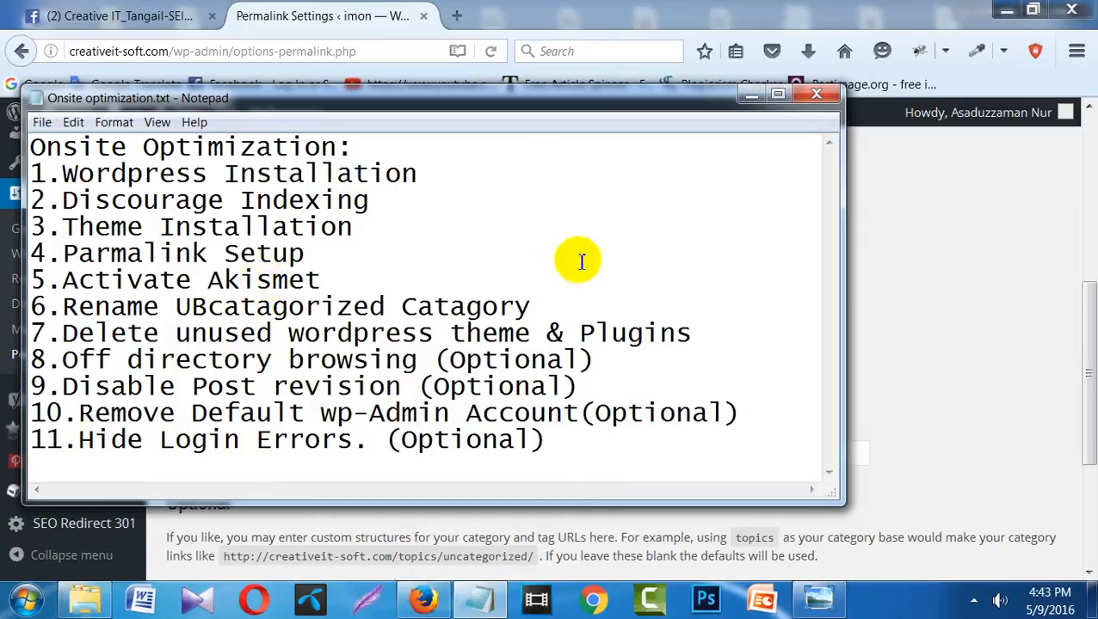
{"action": "left_click", "coordinate": [751, 94]}
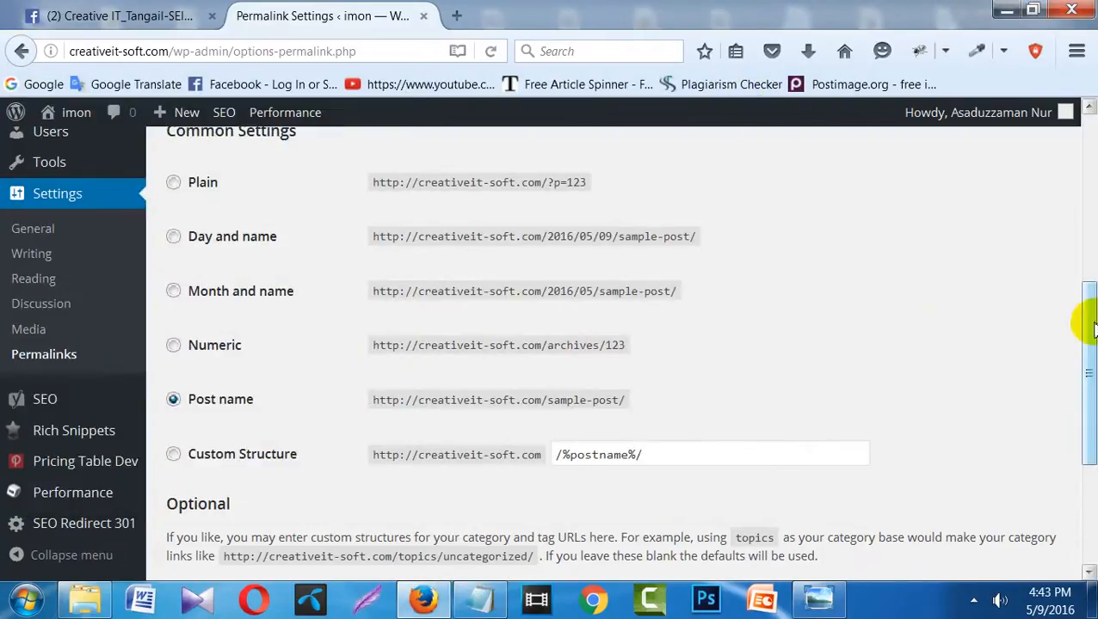
{"action": "left_click_drag", "start_coordinate": [1087, 320], "coordinate": [1082, 191]}
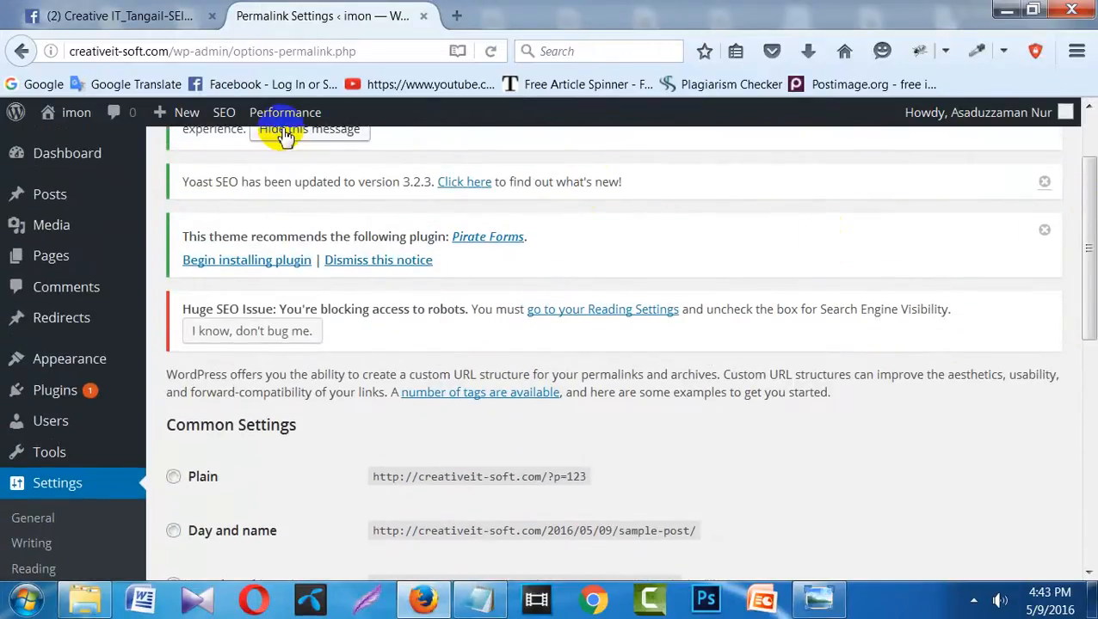
- Open the Installed Plugins list from the admin sidebar
{"action": "left_click", "coordinate": [72, 319]}
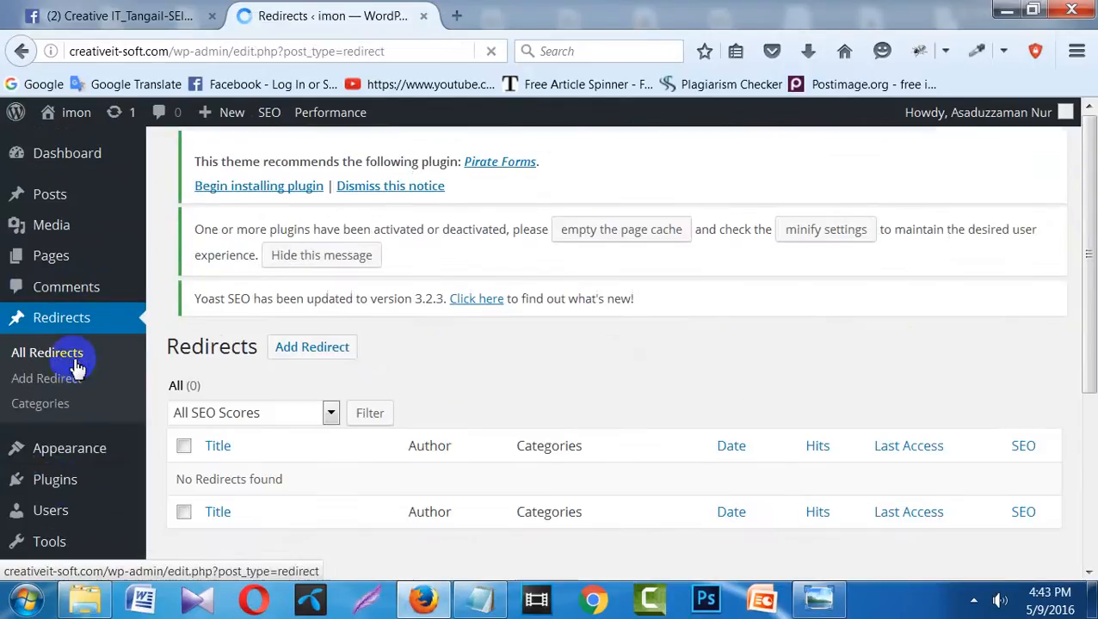
{"action": "left_click", "coordinate": [64, 486]}
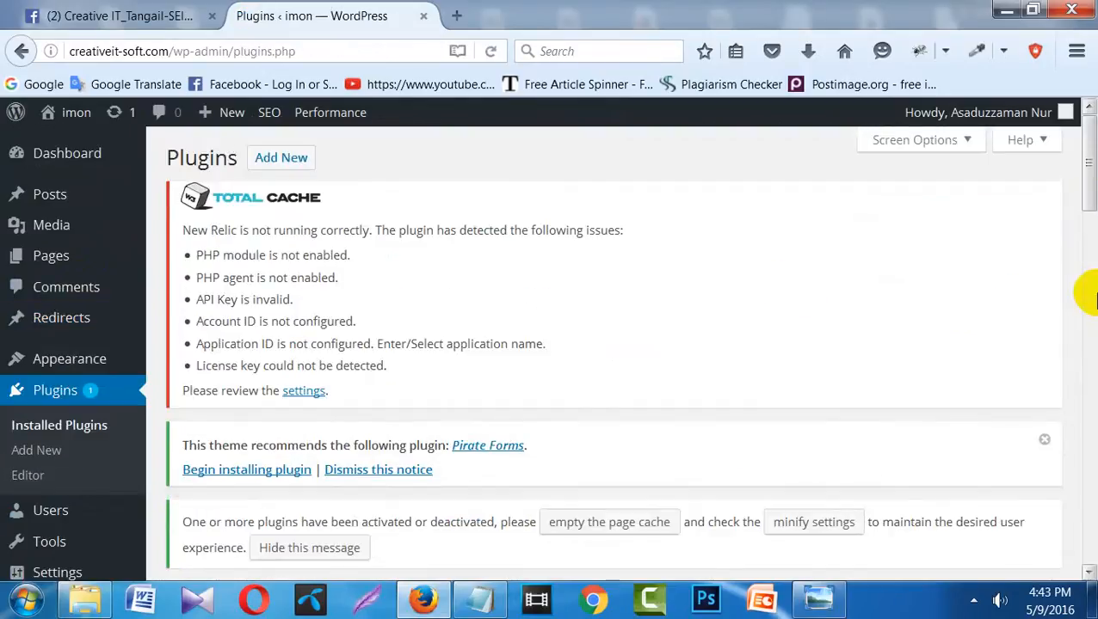
{"action": "left_click_drag", "start_coordinate": [1088, 198], "coordinate": [1087, 316]}
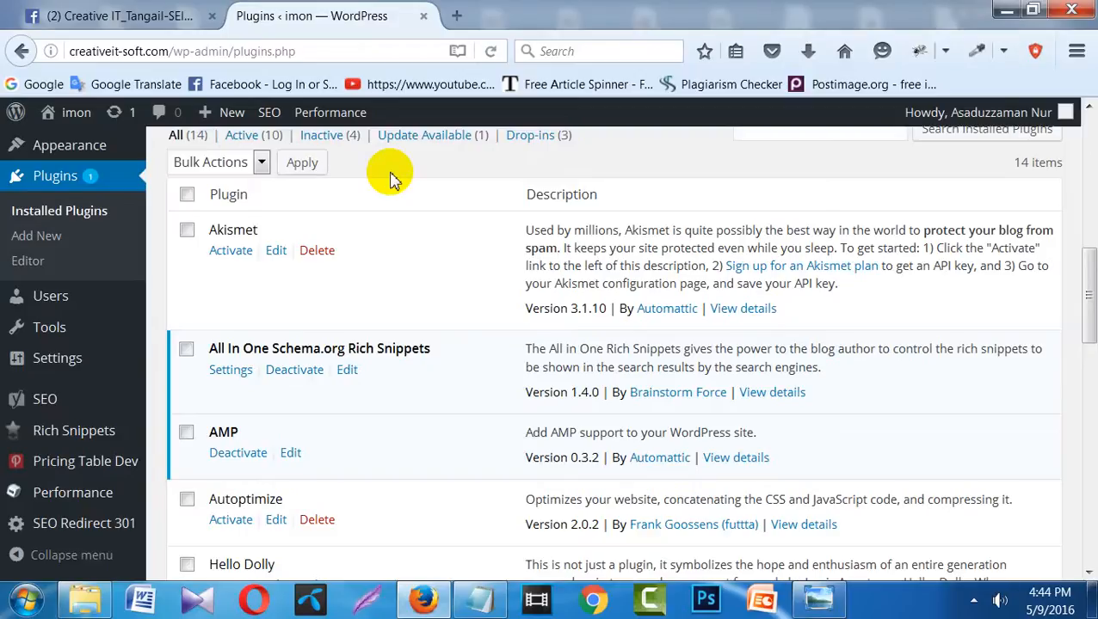
- Return to the top of Installed Plugins and open Add New
{"action": "scroll", "coordinate": [390, 176], "scroll_direction": "up", "scroll_amount": 5}
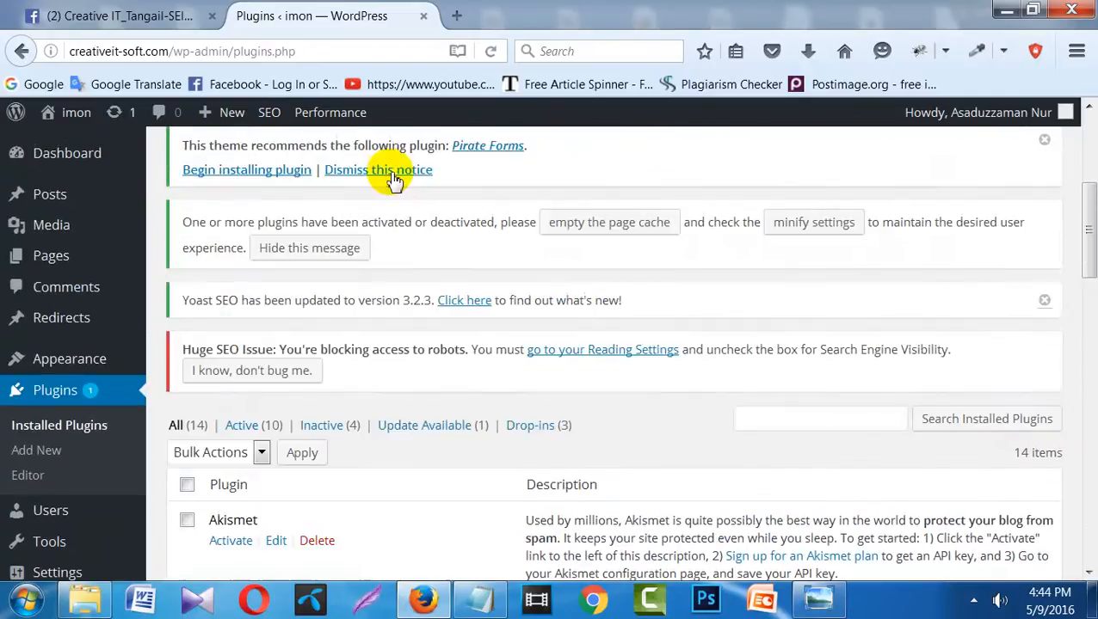
{"action": "scroll", "coordinate": [391, 177], "scroll_direction": "up", "scroll_amount": 5}
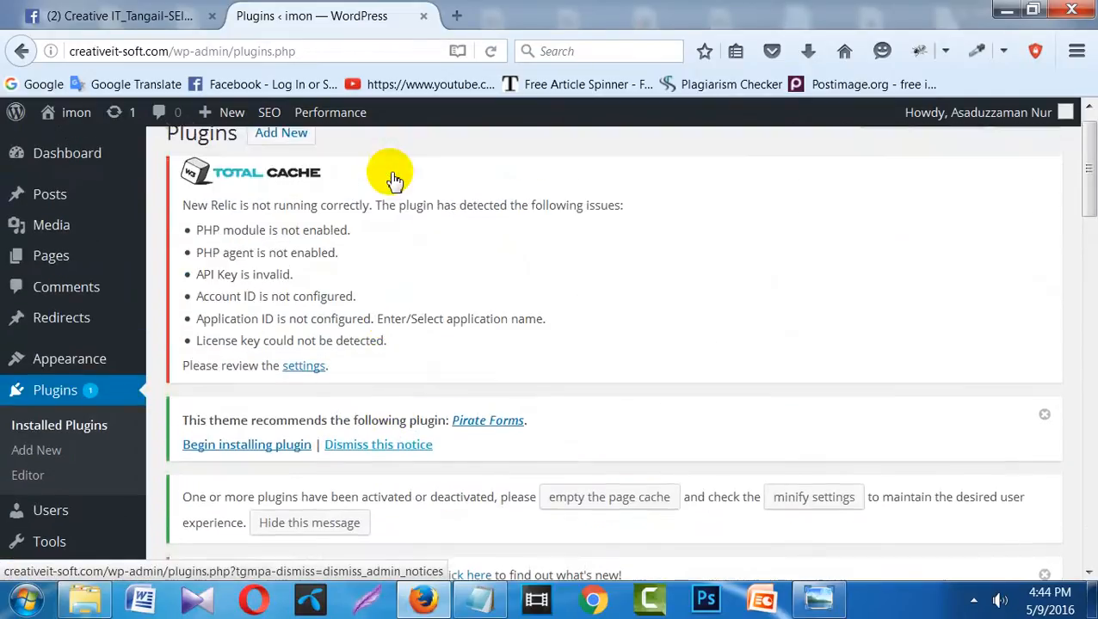
{"action": "scroll", "coordinate": [390, 180], "scroll_direction": "down", "scroll_amount": 1}
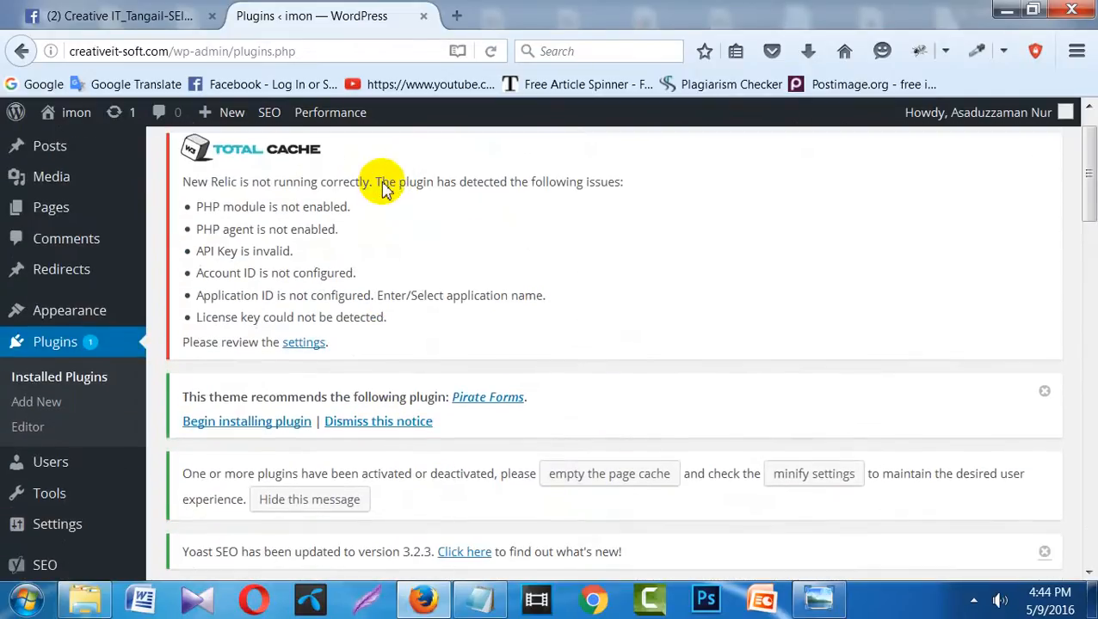
{"action": "scroll", "coordinate": [384, 189], "scroll_direction": "up", "scroll_amount": 1}
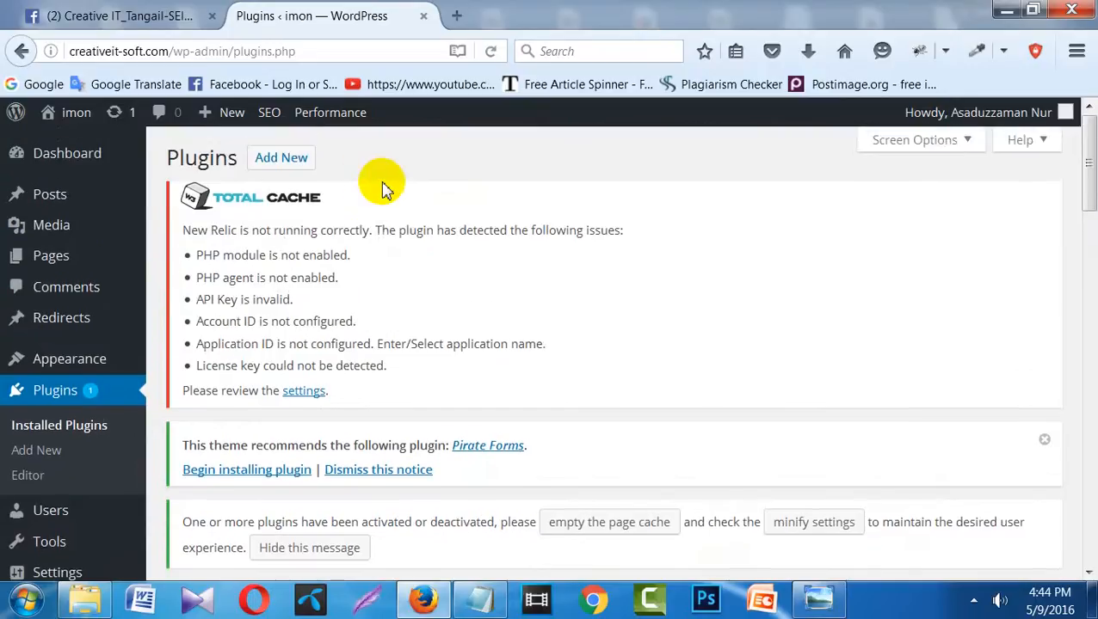
{"action": "left_click", "coordinate": [288, 166]}
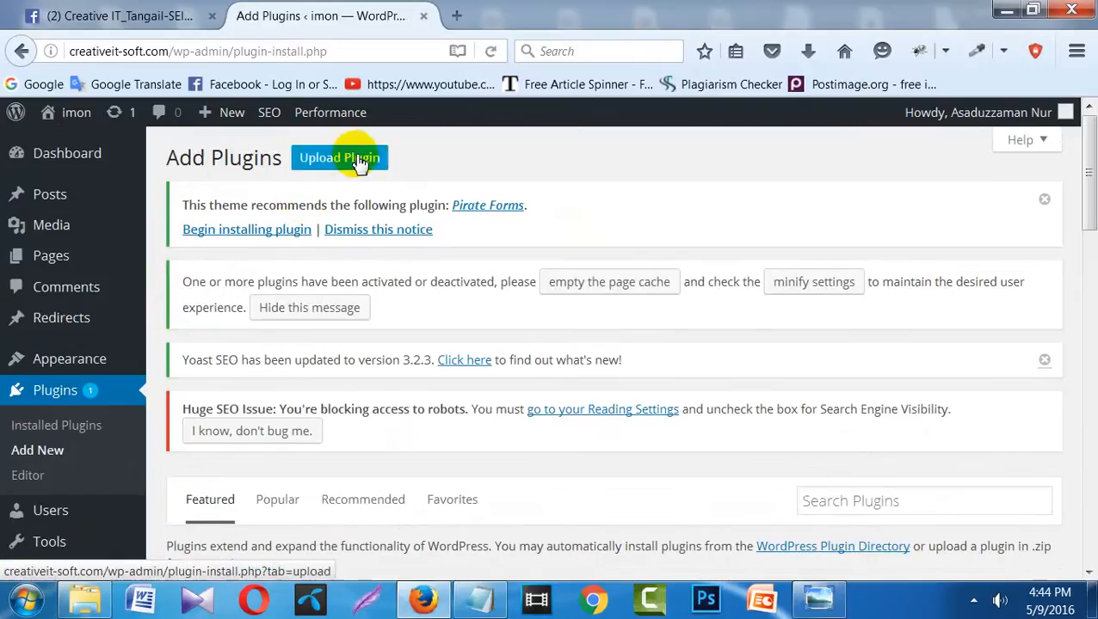
- Find the bbPress 2.5.9 card under Featured and install it with Install Now
{"action": "scroll", "coordinate": [394, 383], "scroll_direction": "down", "scroll_amount": 4}
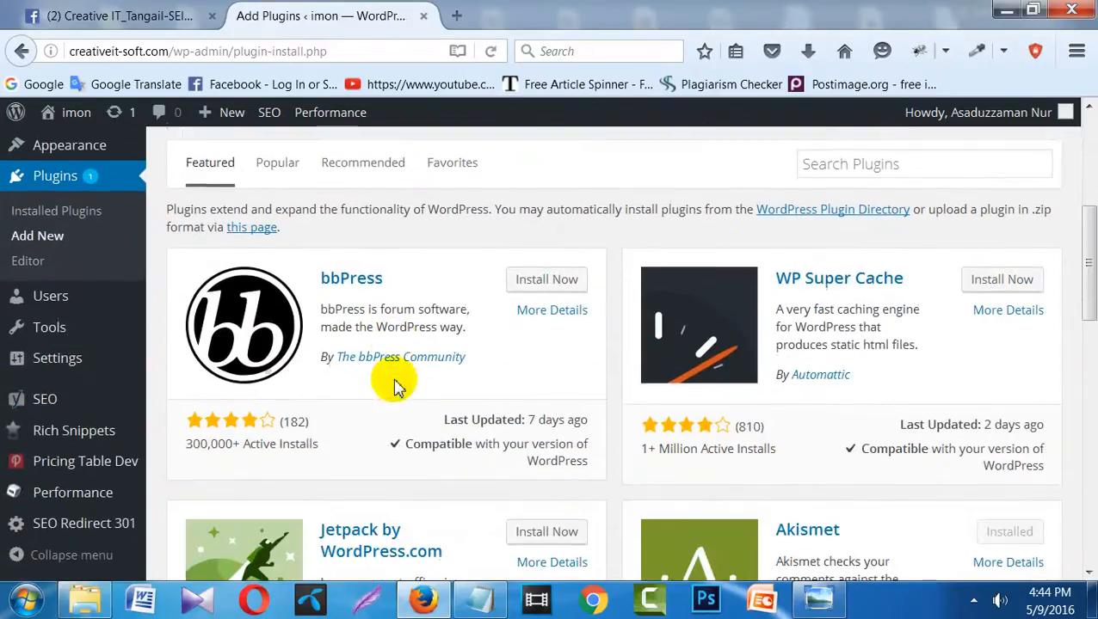
{"action": "left_click", "coordinate": [875, 159]}
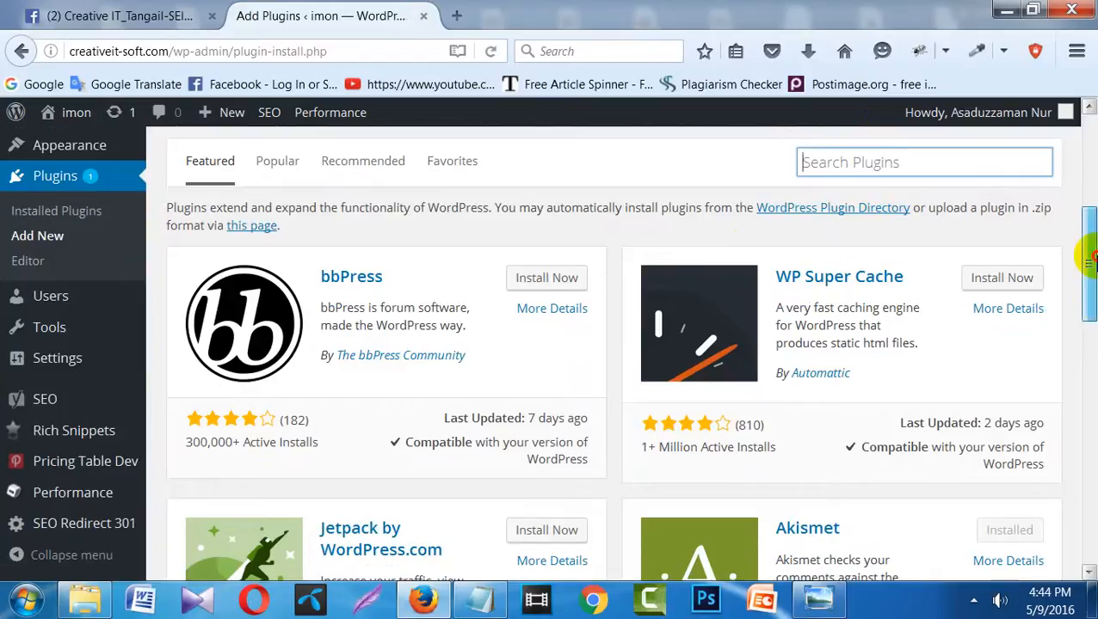
{"action": "scroll", "coordinate": [1088, 301], "scroll_direction": "down", "scroll_amount": 2}
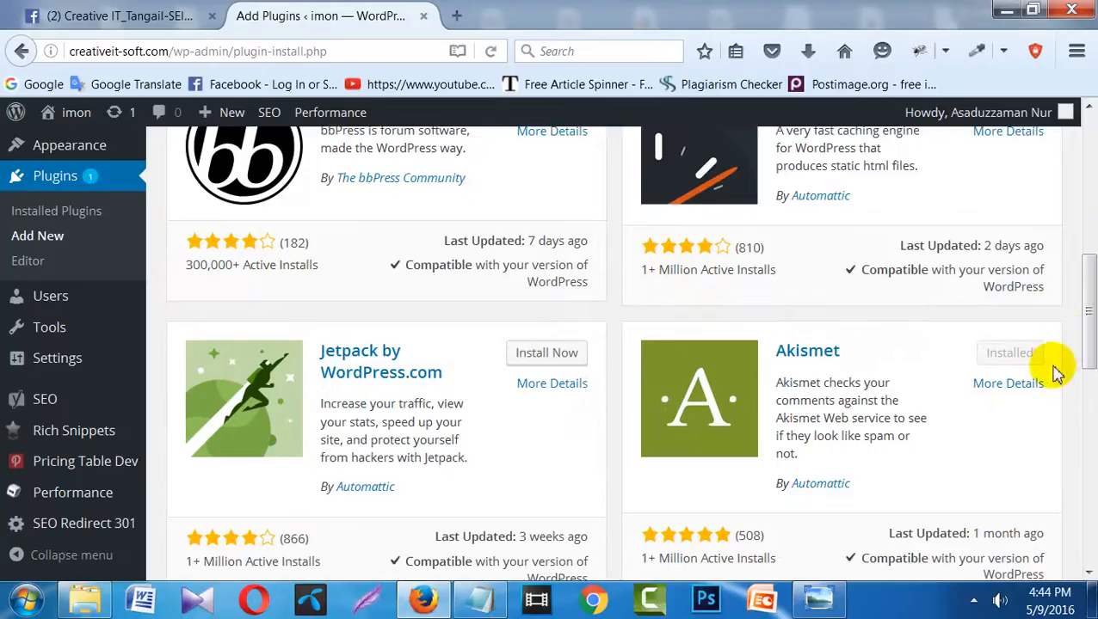
{"action": "left_click", "coordinate": [1091, 336]}
{"action": "left_click_drag", "start_coordinate": [1090, 335], "coordinate": [1091, 269]}
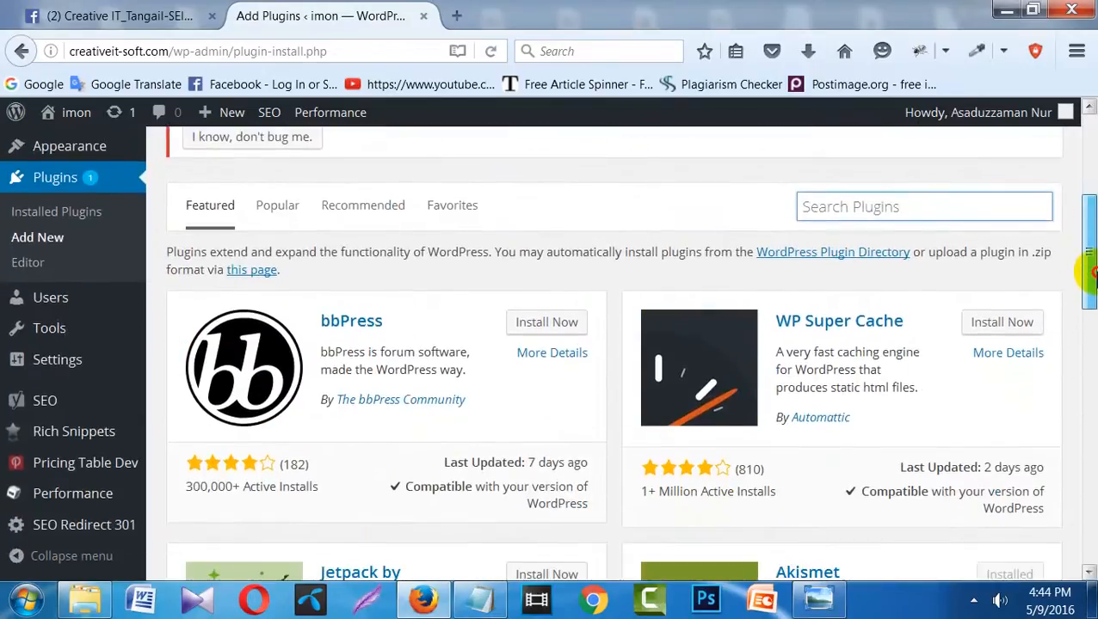
{"action": "left_click", "coordinate": [571, 330]}
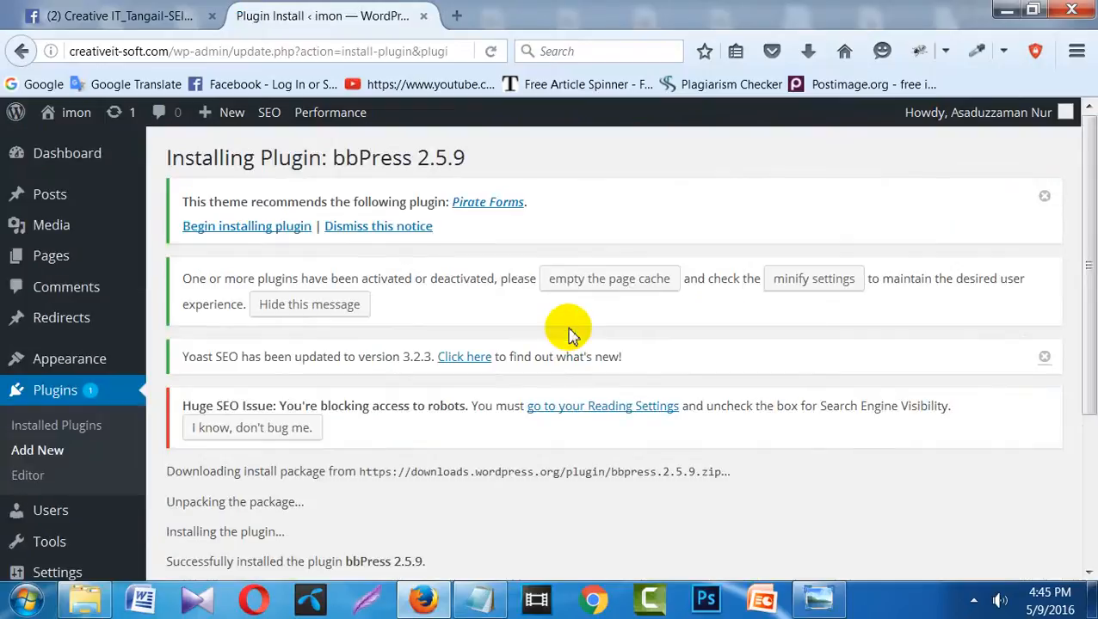
- Activate bbPress 2.5.9 and confirm it shows as active among the 15 installed plugins
{"action": "scroll", "coordinate": [569, 331], "scroll_direction": "down", "scroll_amount": 5}
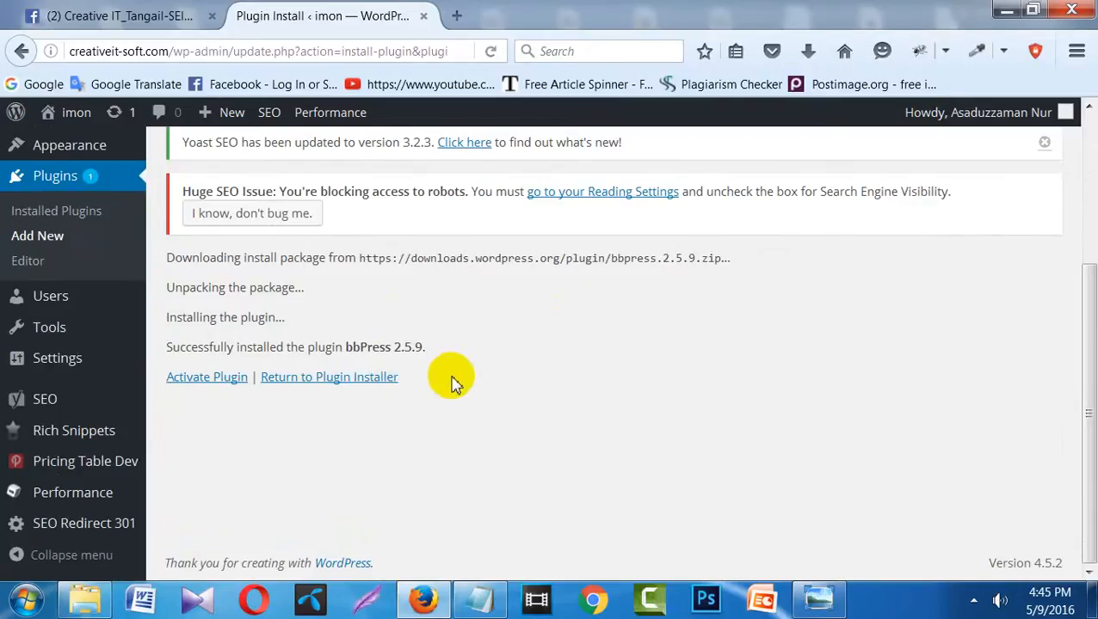
{"action": "left_click", "coordinate": [199, 380]}
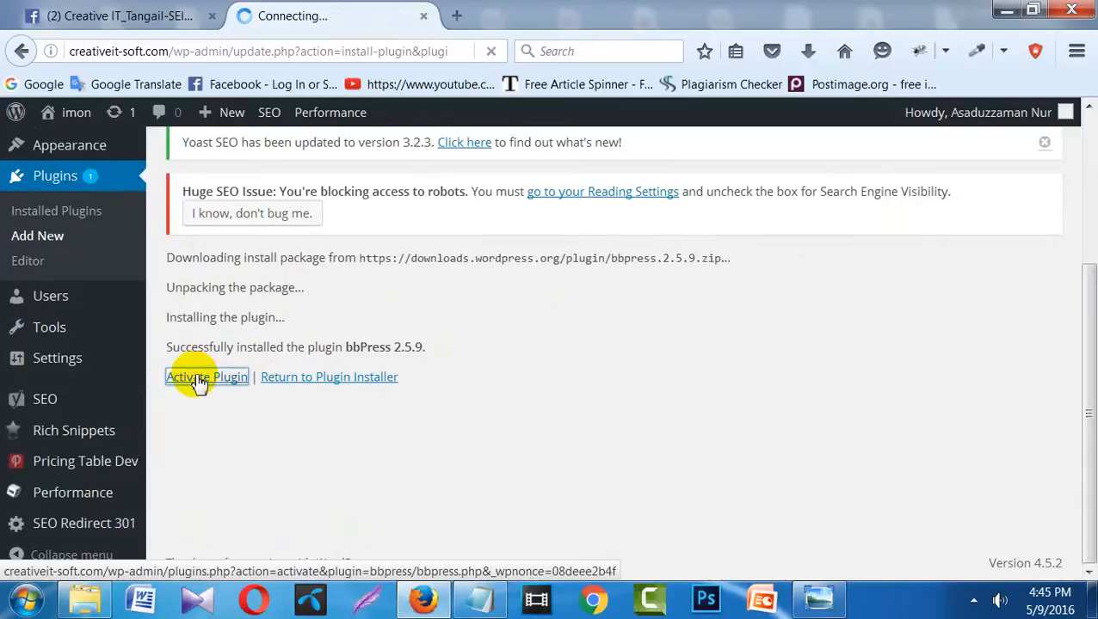
{"action": "scroll", "coordinate": [198, 383], "scroll_direction": "down", "scroll_amount": 4}
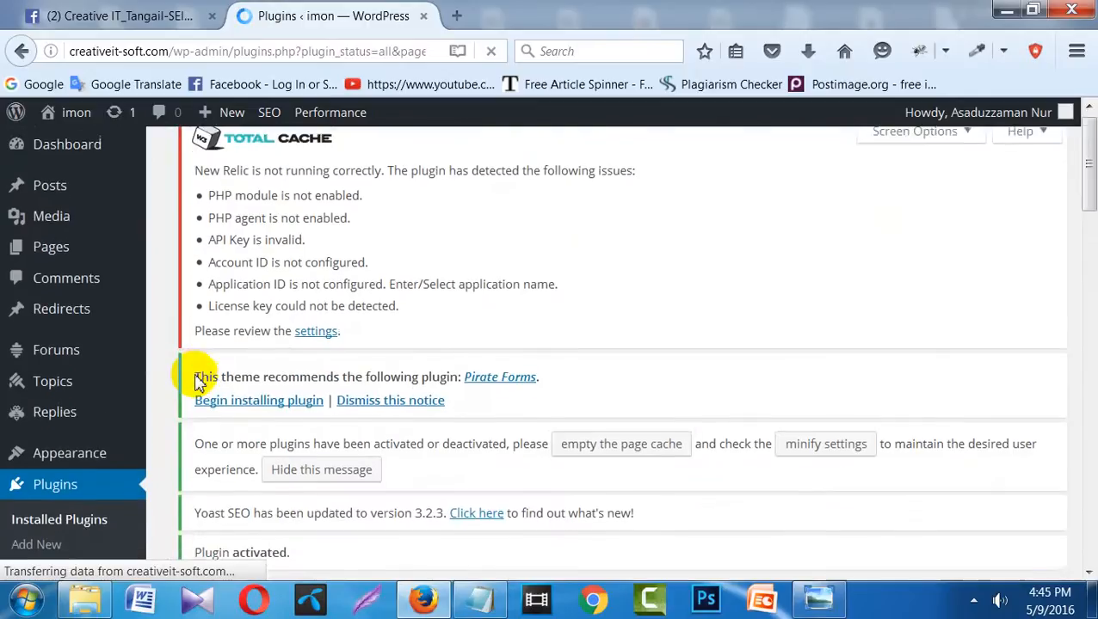
{"action": "scroll", "coordinate": [196, 383], "scroll_direction": "down", "scroll_amount": 3}
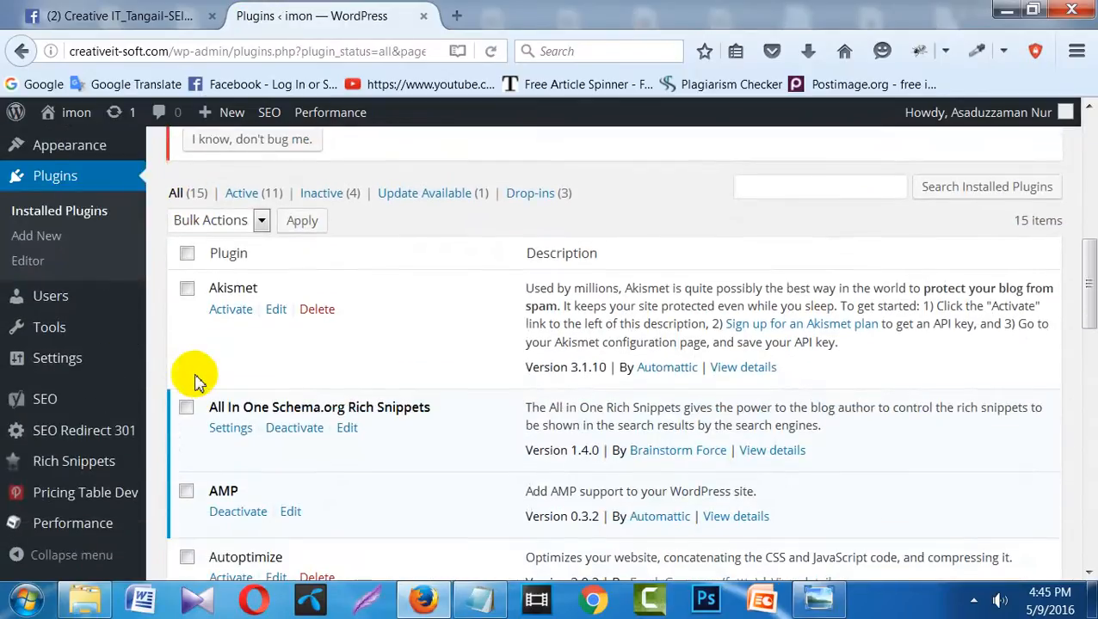
{"action": "scroll", "coordinate": [197, 383], "scroll_direction": "down", "scroll_amount": 2}
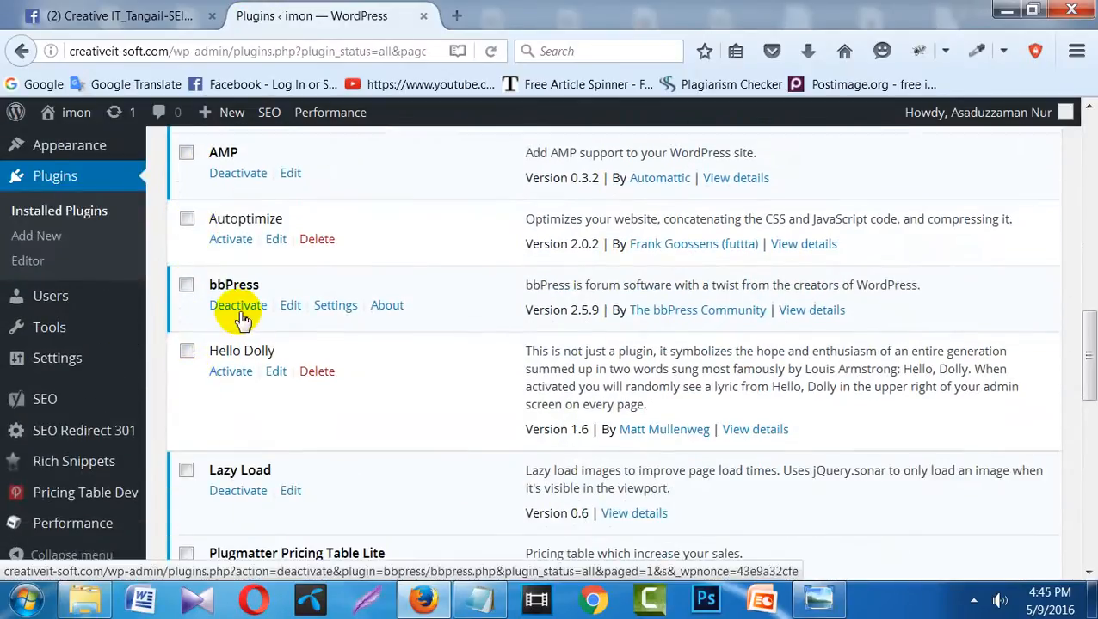
{"action": "scroll", "coordinate": [242, 319], "scroll_direction": "up", "scroll_amount": 3}
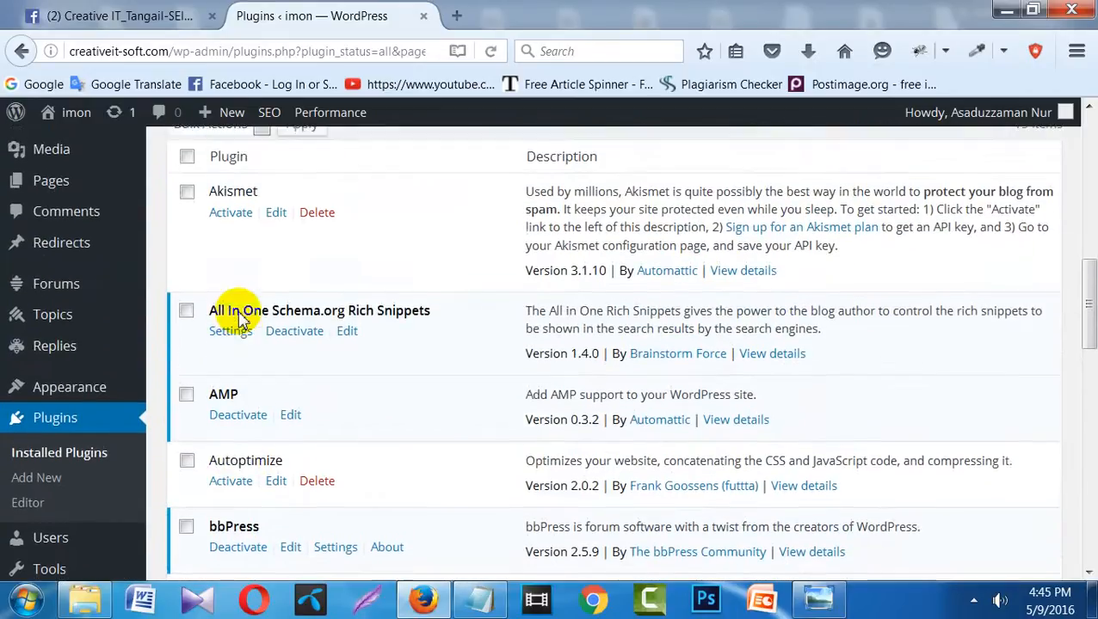
{"action": "scroll", "coordinate": [242, 318], "scroll_direction": "up", "scroll_amount": 2}
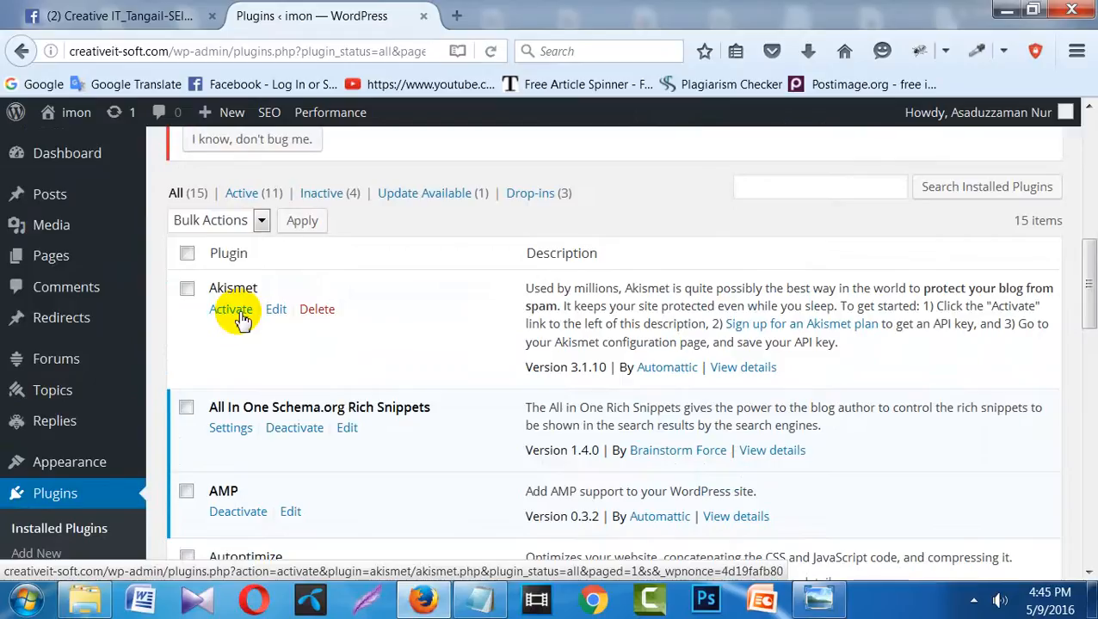
{"action": "scroll", "coordinate": [241, 314], "scroll_direction": "down", "scroll_amount": 3}
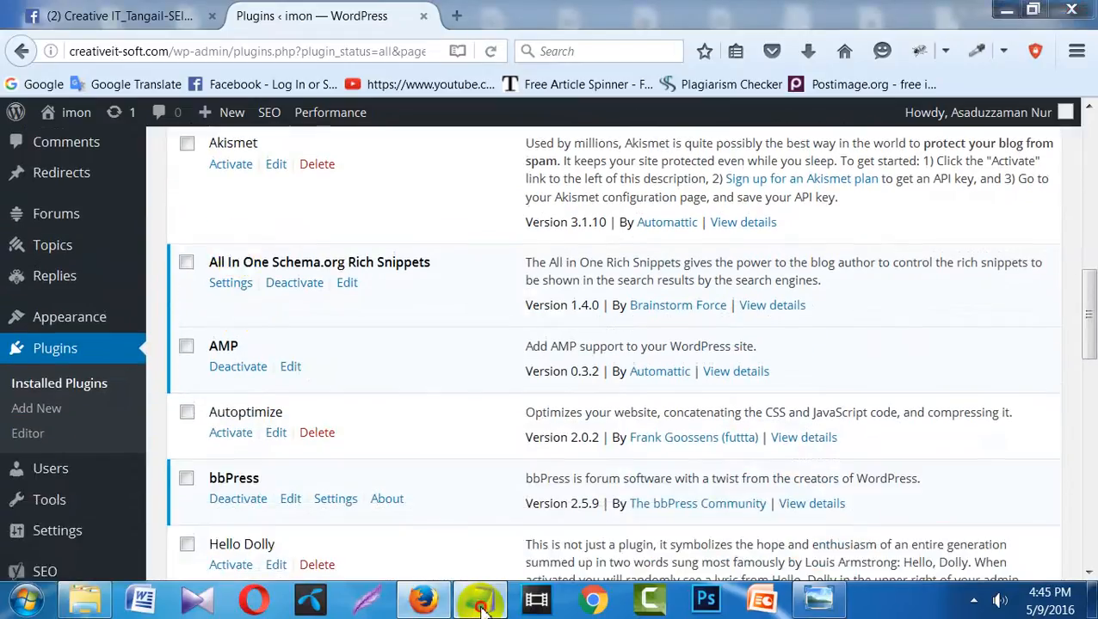
- Review the Onsite Optimization checklist in Notepad, then tick bbPress in the Plugins list
{"action": "left_click", "coordinate": [481, 604]}
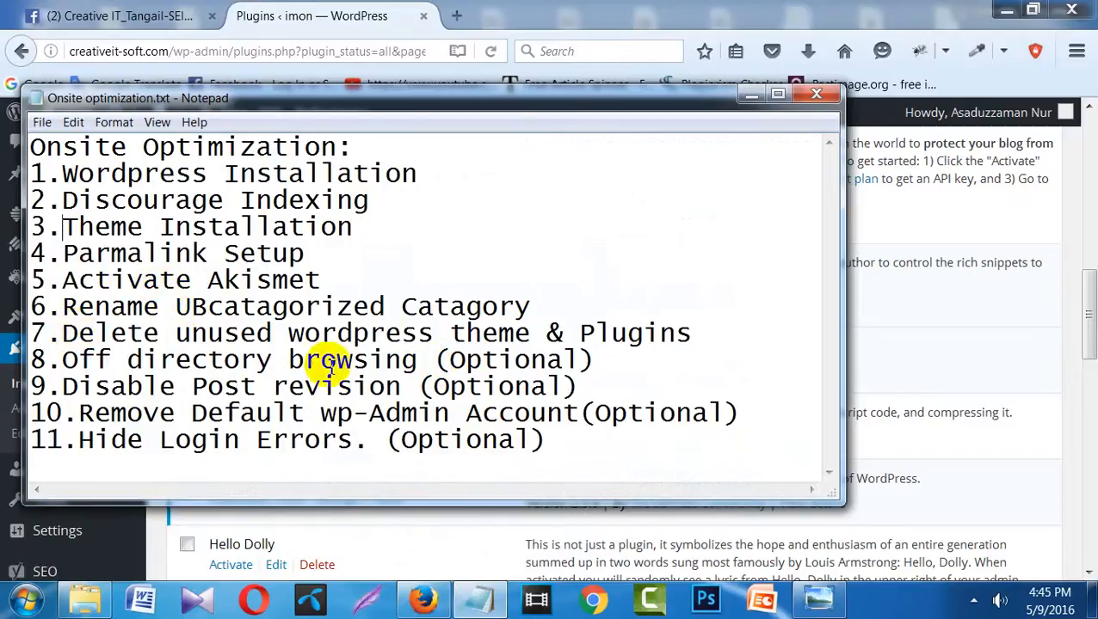
{"action": "left_click", "coordinate": [749, 94]}
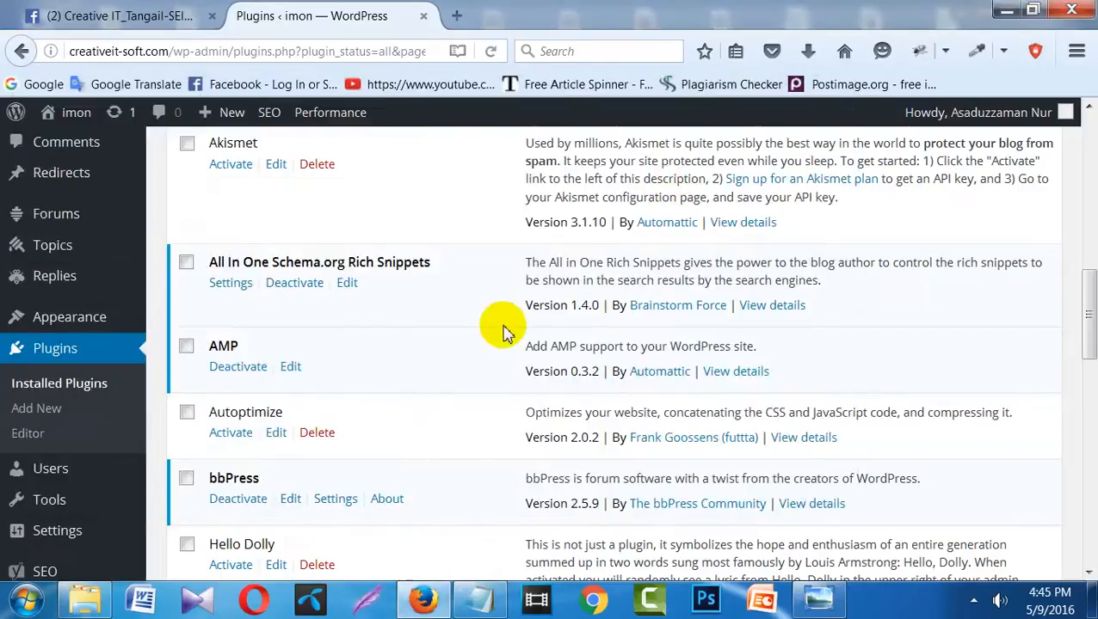
{"action": "left_click", "coordinate": [186, 480]}
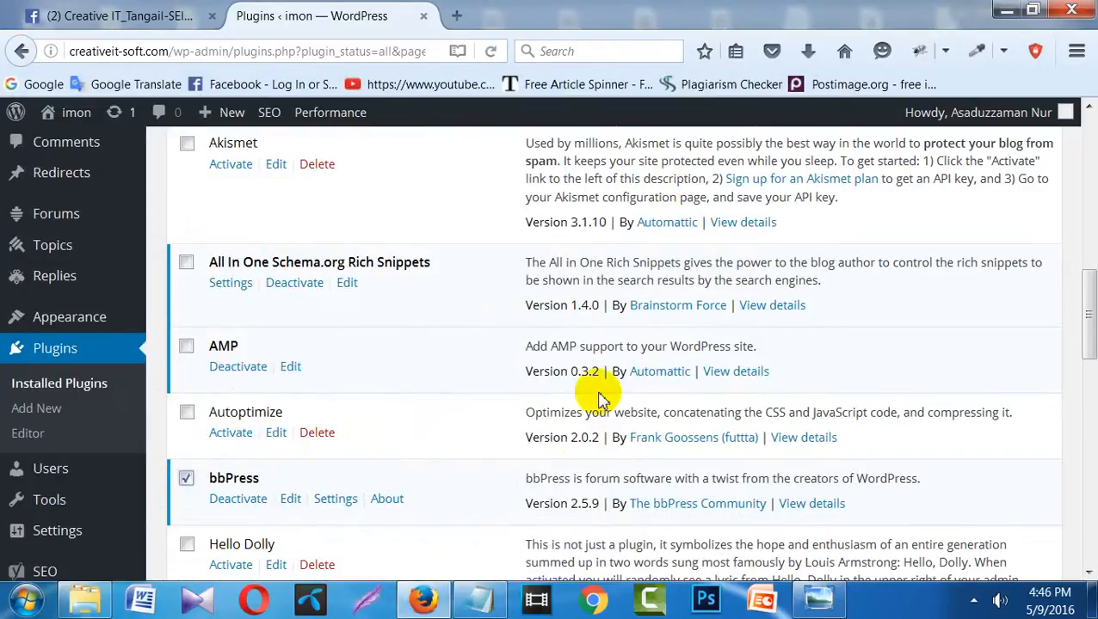
- Apply the Delete bulk action to the marked bbPress plugin
{"action": "left_click_drag", "start_coordinate": [1086, 310], "coordinate": [975, 263]}
{"action": "left_click", "coordinate": [263, 349]}
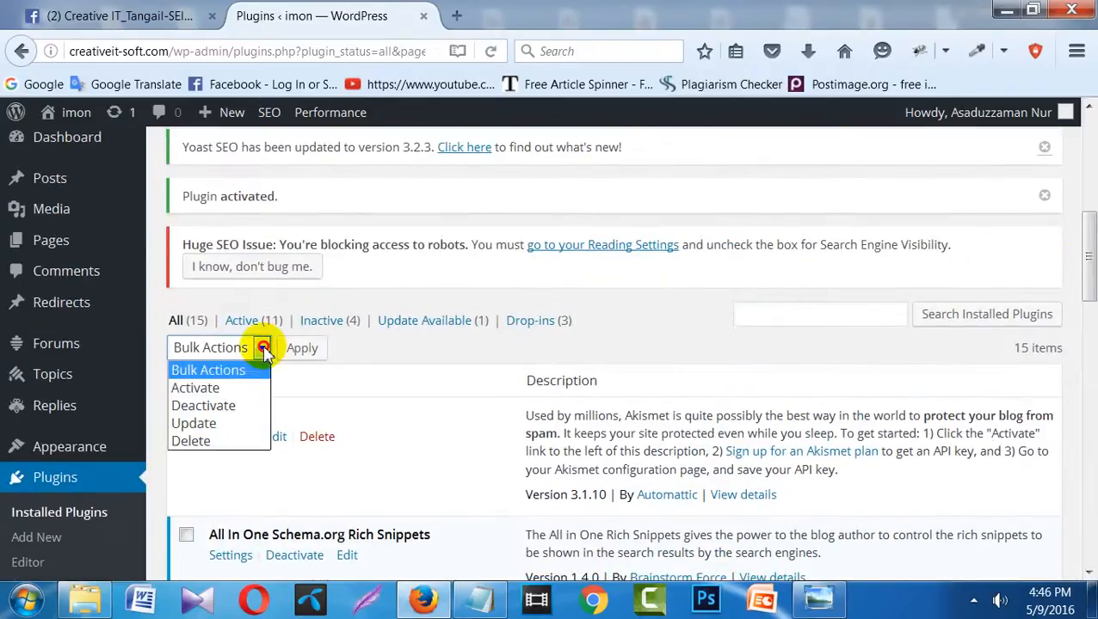
{"action": "left_click", "coordinate": [207, 441]}
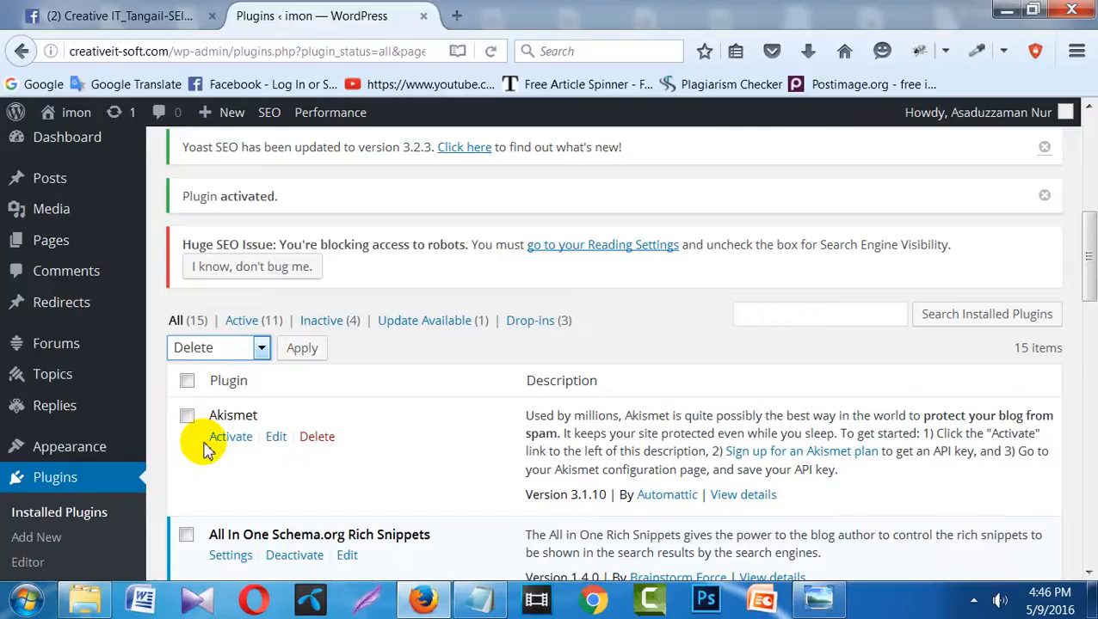
{"action": "left_click", "coordinate": [311, 351]}
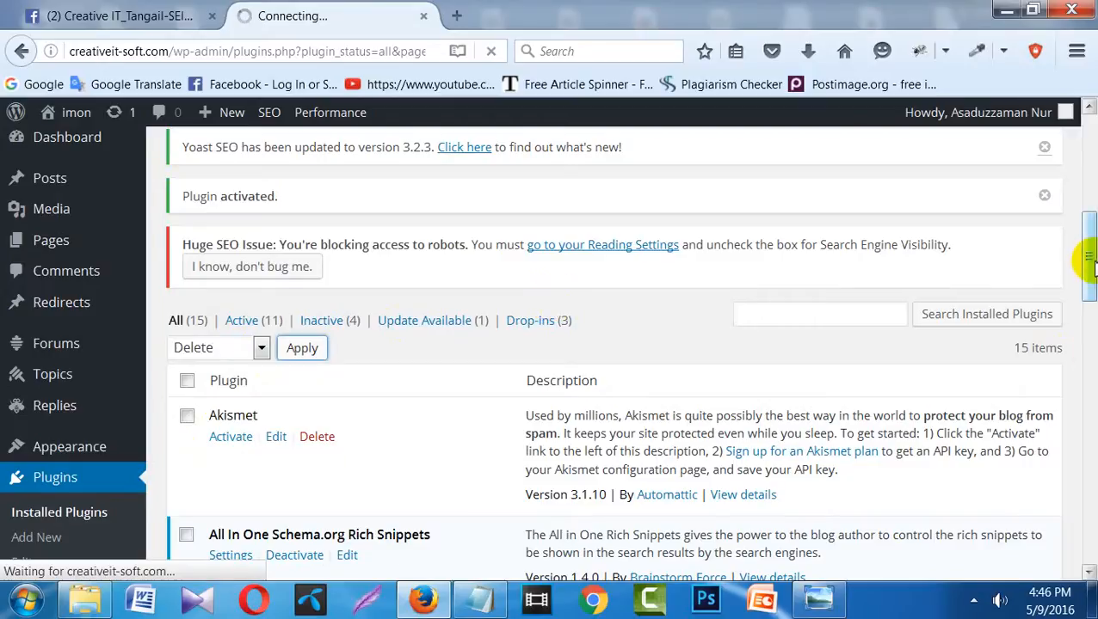
- Browse the 15 installed plugins to locate the bbPress 2.5.9 entry
{"action": "left_click_drag", "start_coordinate": [1091, 257], "coordinate": [1089, 222]}
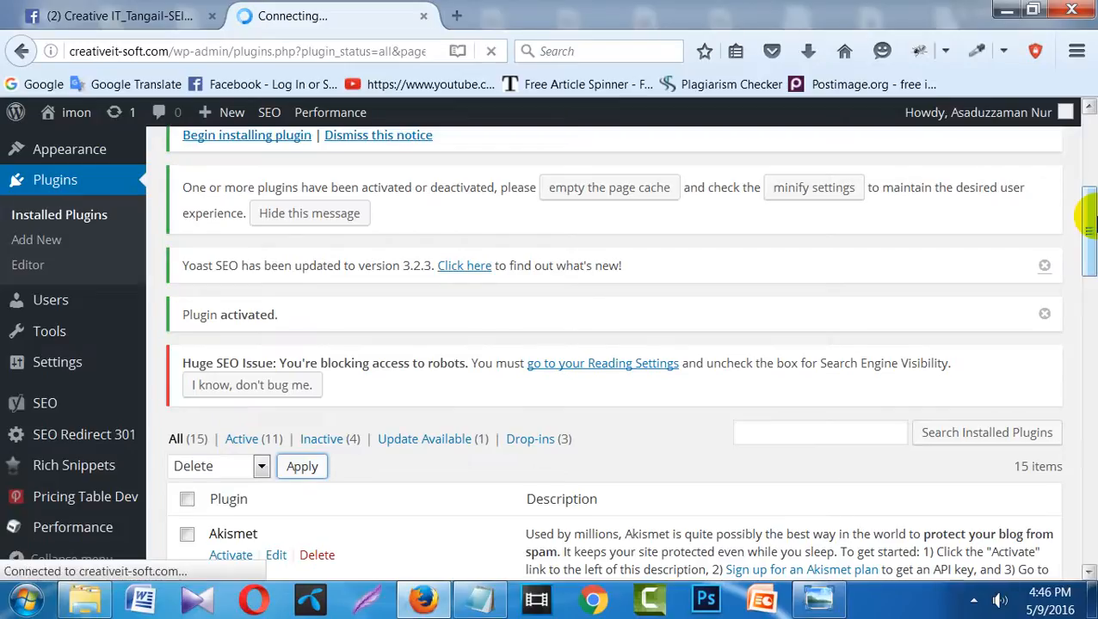
{"action": "scroll", "coordinate": [1089, 219], "scroll_direction": "down", "scroll_amount": 5}
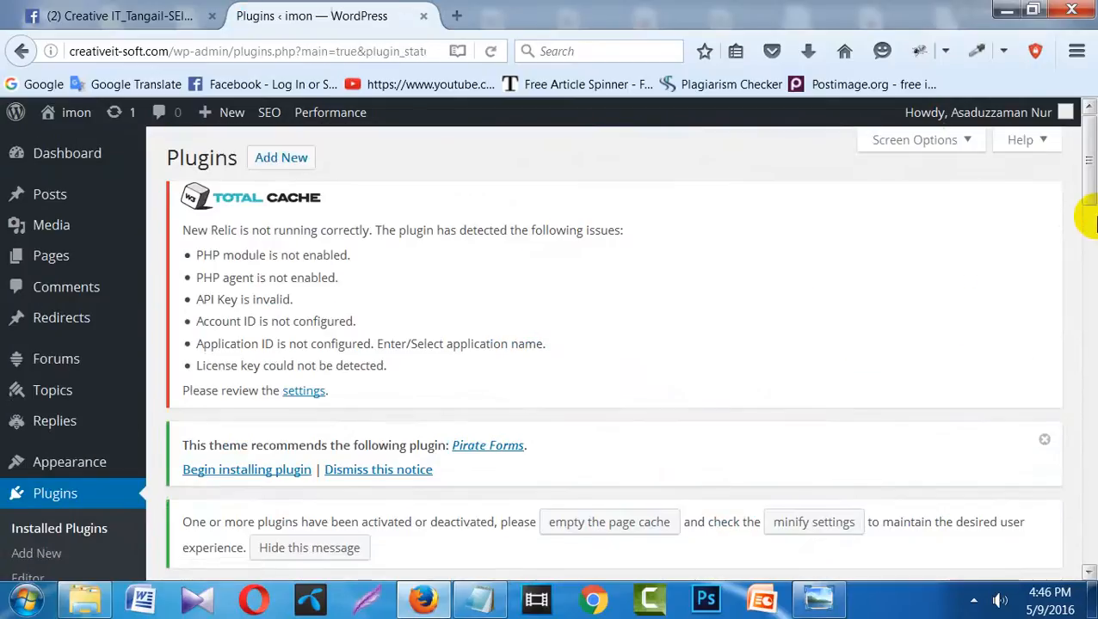
{"action": "scroll", "coordinate": [1089, 220], "scroll_direction": "down", "scroll_amount": 7}
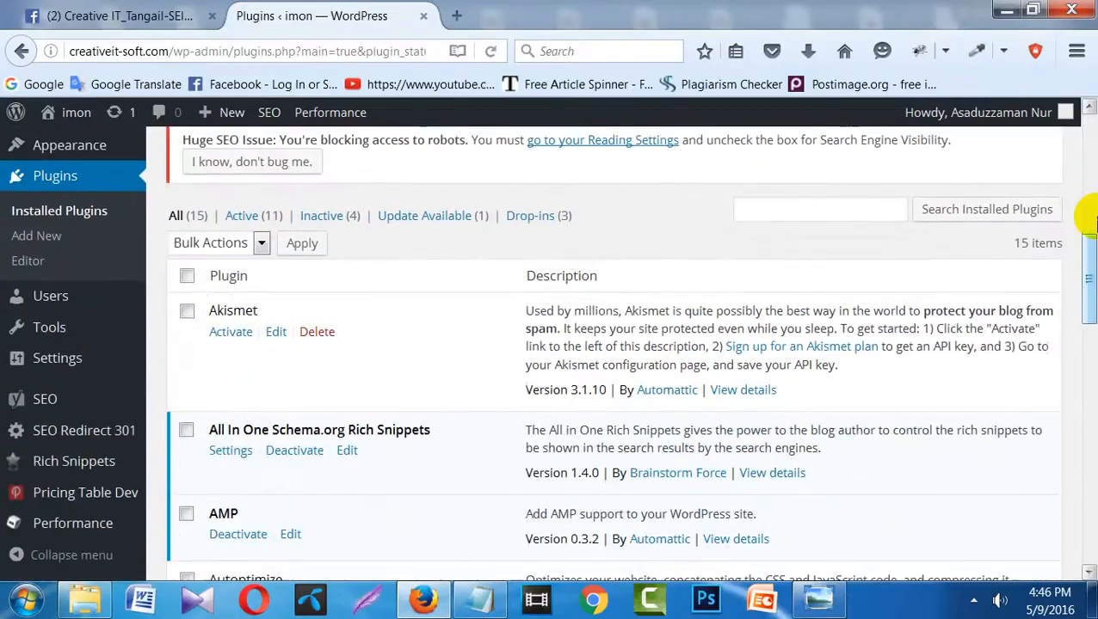
{"action": "scroll", "coordinate": [1091, 222], "scroll_direction": "down", "scroll_amount": 2}
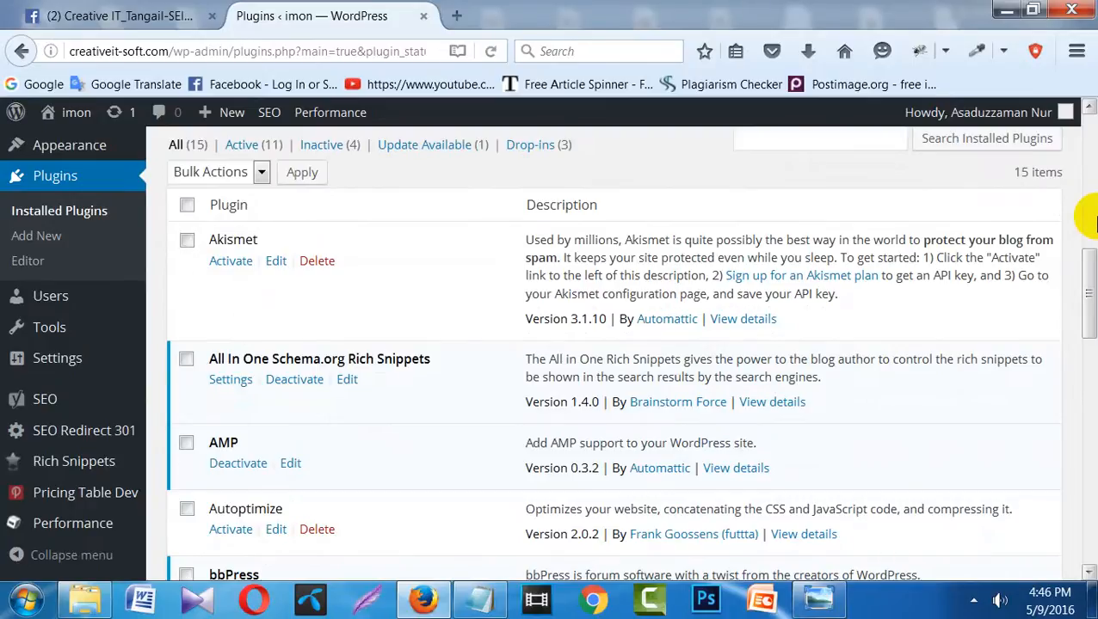
{"action": "scroll", "coordinate": [1091, 222], "scroll_direction": "down", "scroll_amount": 2}
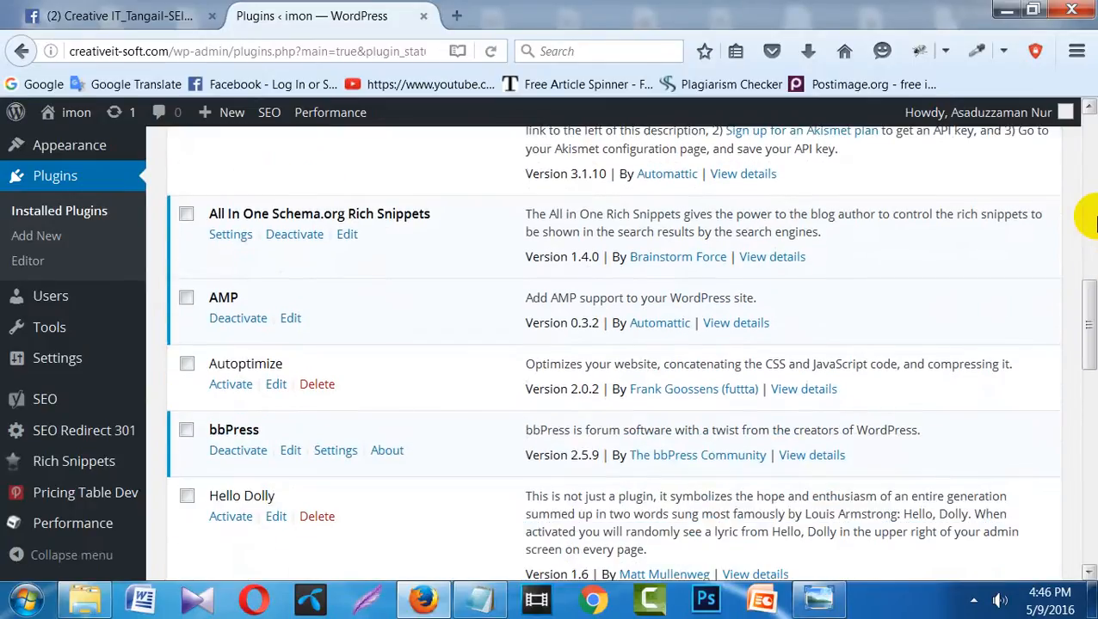
{"action": "scroll", "coordinate": [1091, 221], "scroll_direction": "up", "scroll_amount": 3}
{"action": "scroll", "coordinate": [1090, 222], "scroll_direction": "up", "scroll_amount": 3}
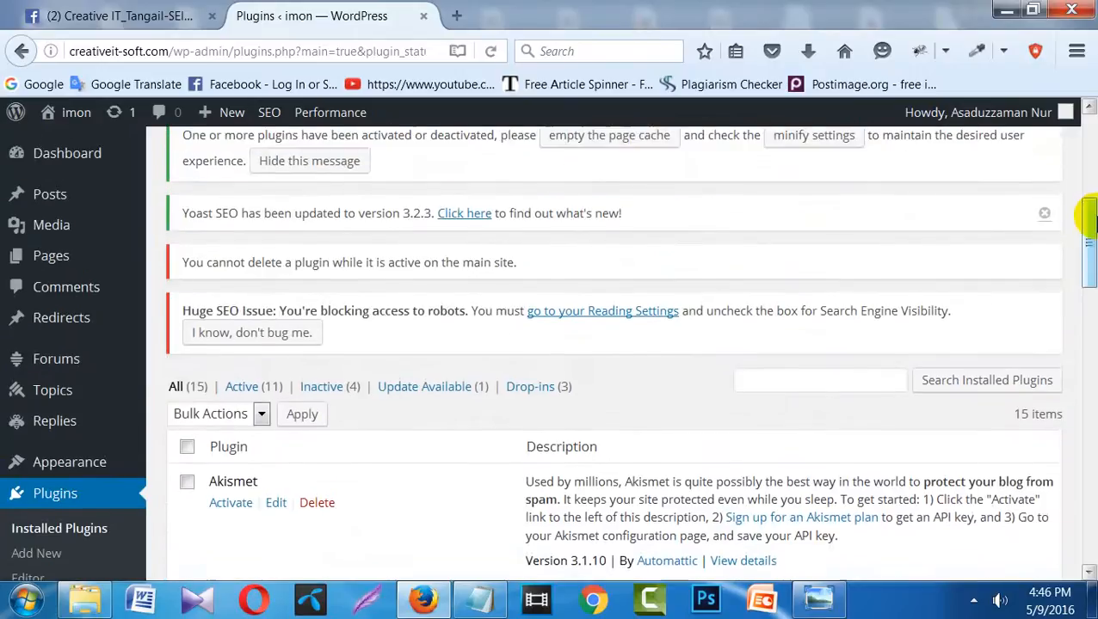
{"action": "scroll", "coordinate": [1089, 222], "scroll_direction": "up", "scroll_amount": 3}
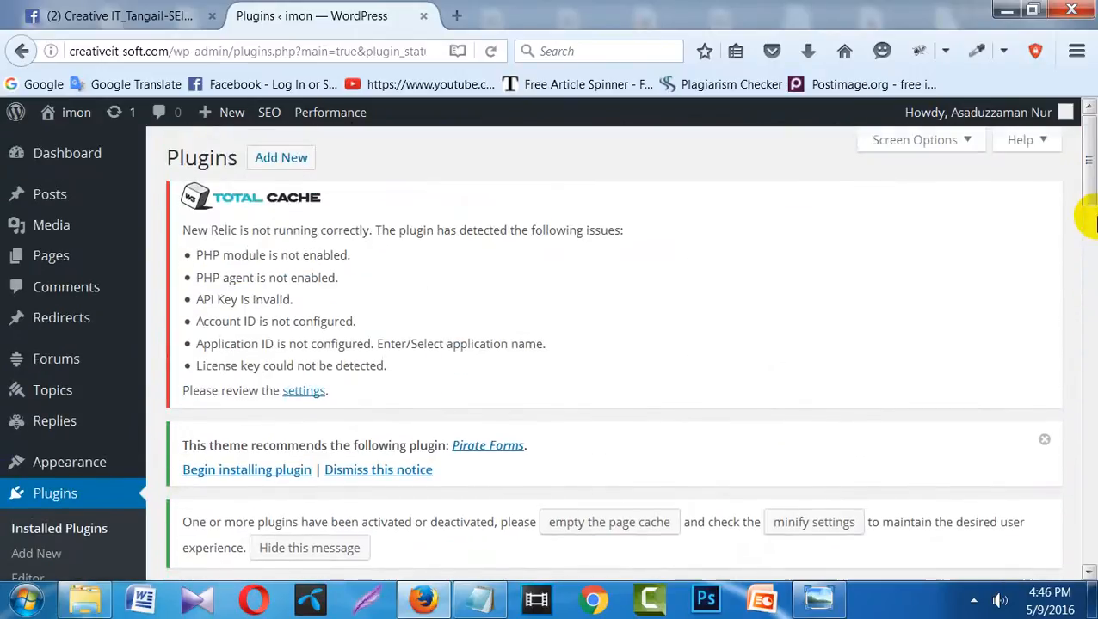
{"action": "scroll", "coordinate": [1089, 222], "scroll_direction": "down", "scroll_amount": 3}
{"action": "scroll", "coordinate": [1089, 221], "scroll_direction": "down", "scroll_amount": 4}
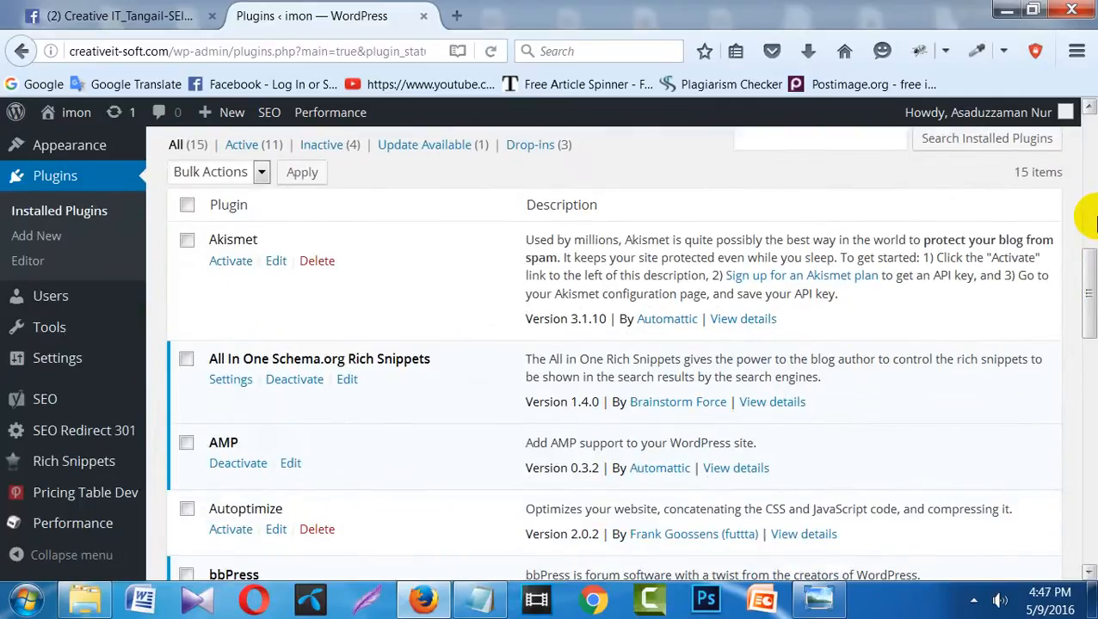
{"action": "mouse_move", "coordinate": [90, 125]}
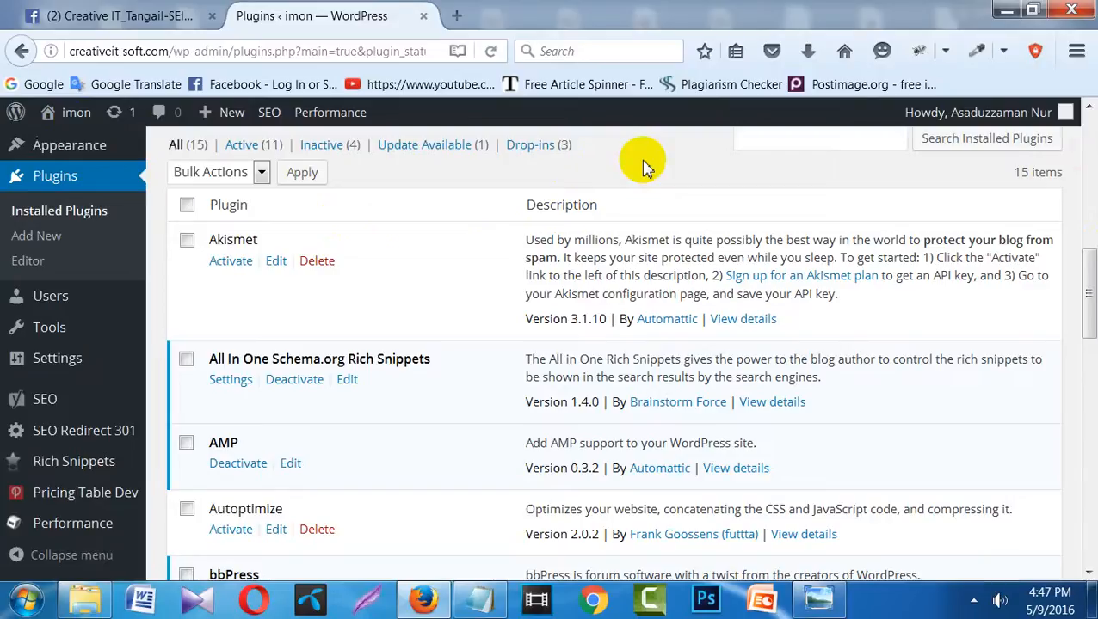
{"action": "scroll", "coordinate": [647, 167], "scroll_direction": "down", "scroll_amount": 4}
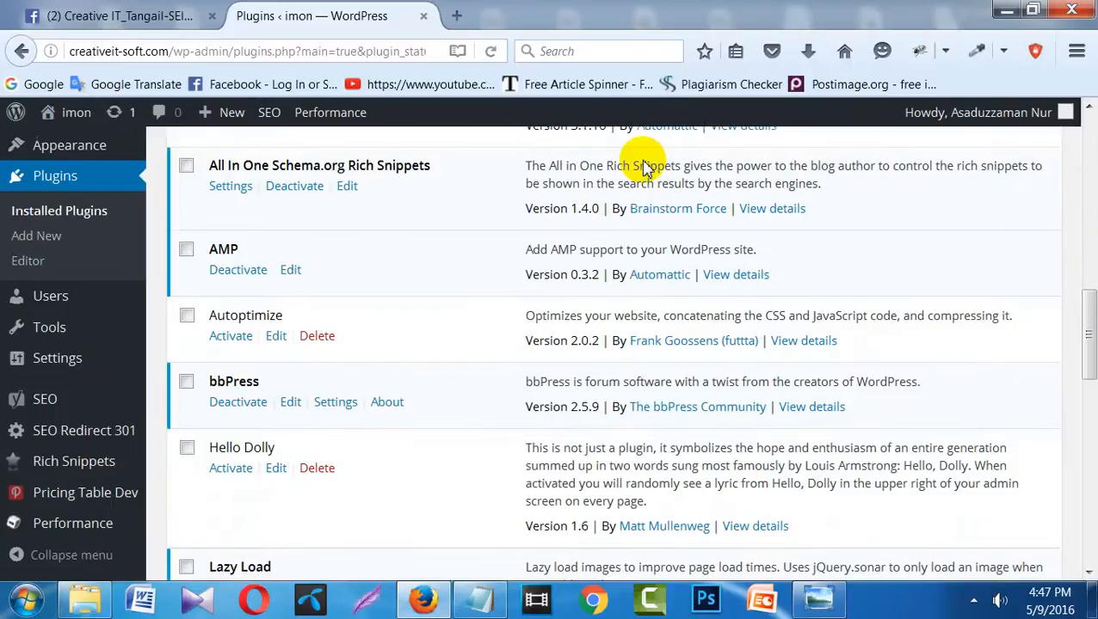
{"action": "scroll", "coordinate": [647, 167], "scroll_direction": "down", "scroll_amount": 2}
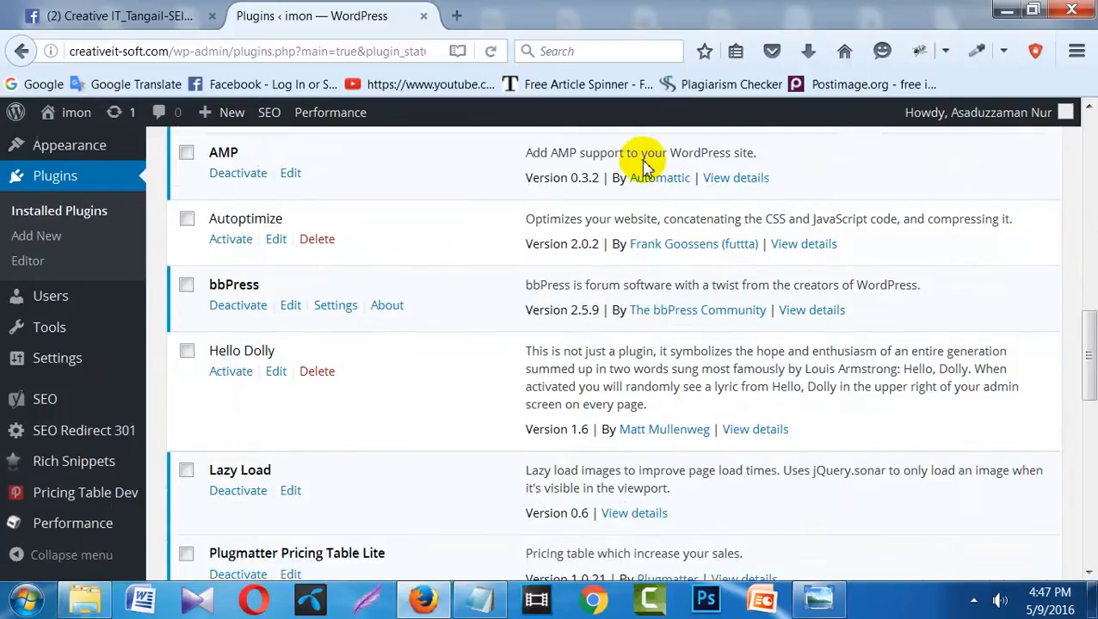
{"action": "scroll", "coordinate": [647, 167], "scroll_direction": "up", "scroll_amount": 3}
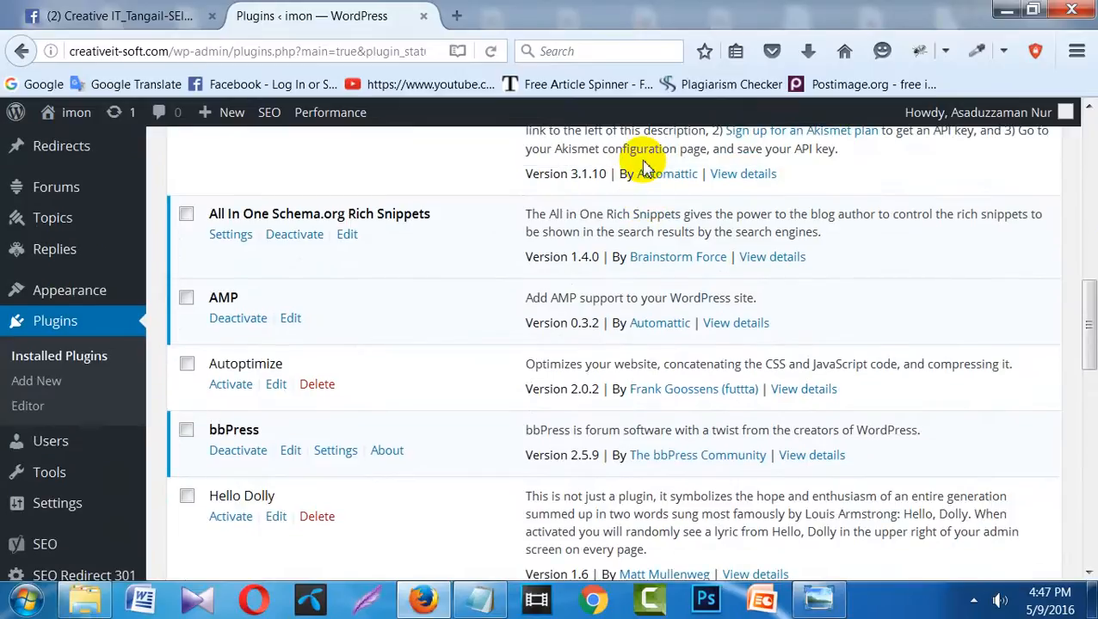
{"action": "scroll", "coordinate": [647, 168], "scroll_direction": "down", "scroll_amount": 1}
{"action": "scroll", "coordinate": [647, 167], "scroll_direction": "down", "scroll_amount": 1}
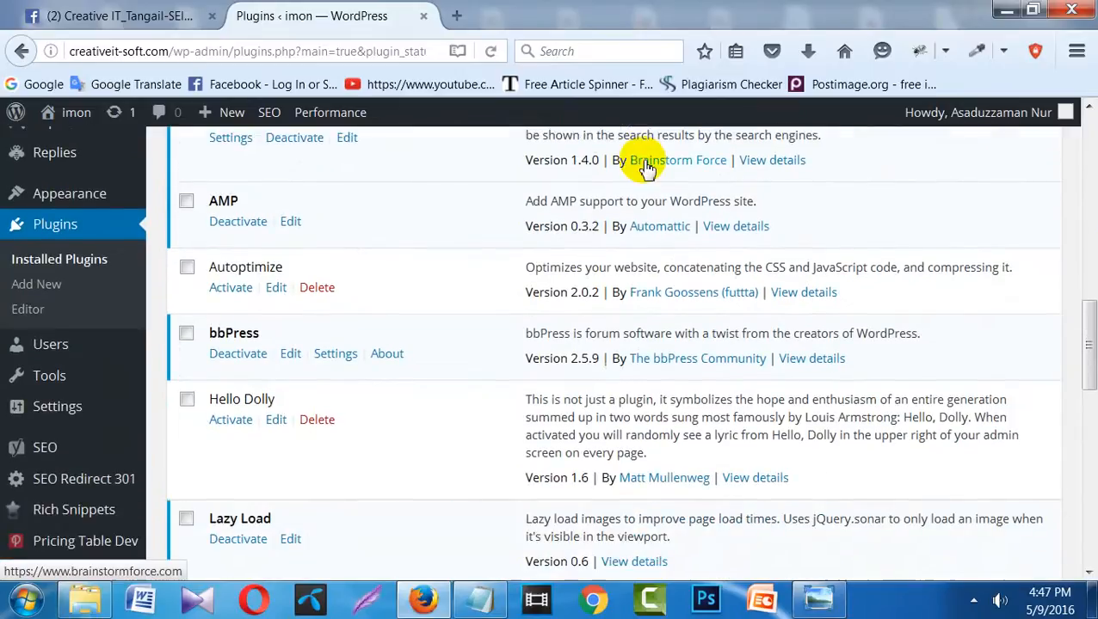
{"action": "scroll", "coordinate": [647, 167], "scroll_direction": "up", "scroll_amount": 2}
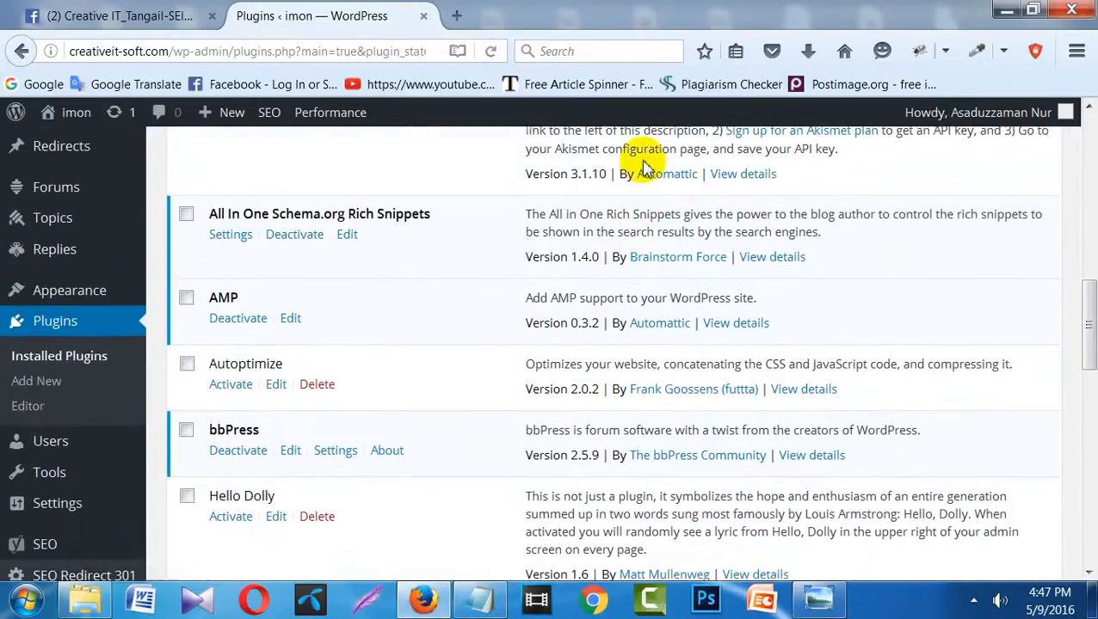
- Deactivate bbPress, then delete it and confirm removing its files
{"action": "left_click", "coordinate": [253, 454]}
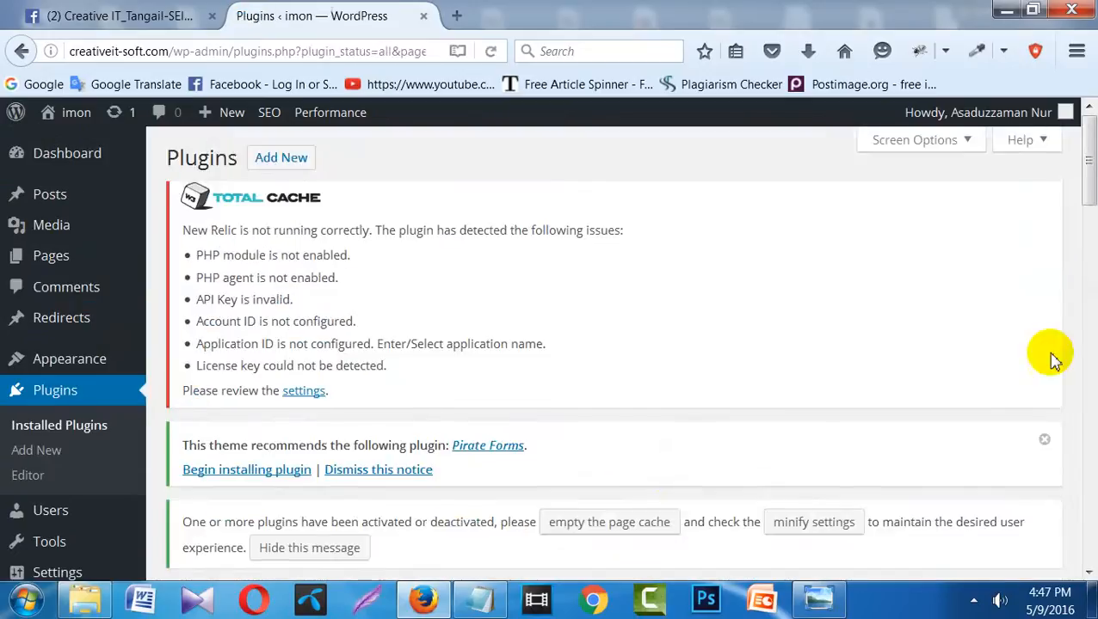
{"action": "left_click_drag", "start_coordinate": [1086, 150], "coordinate": [1086, 342]}
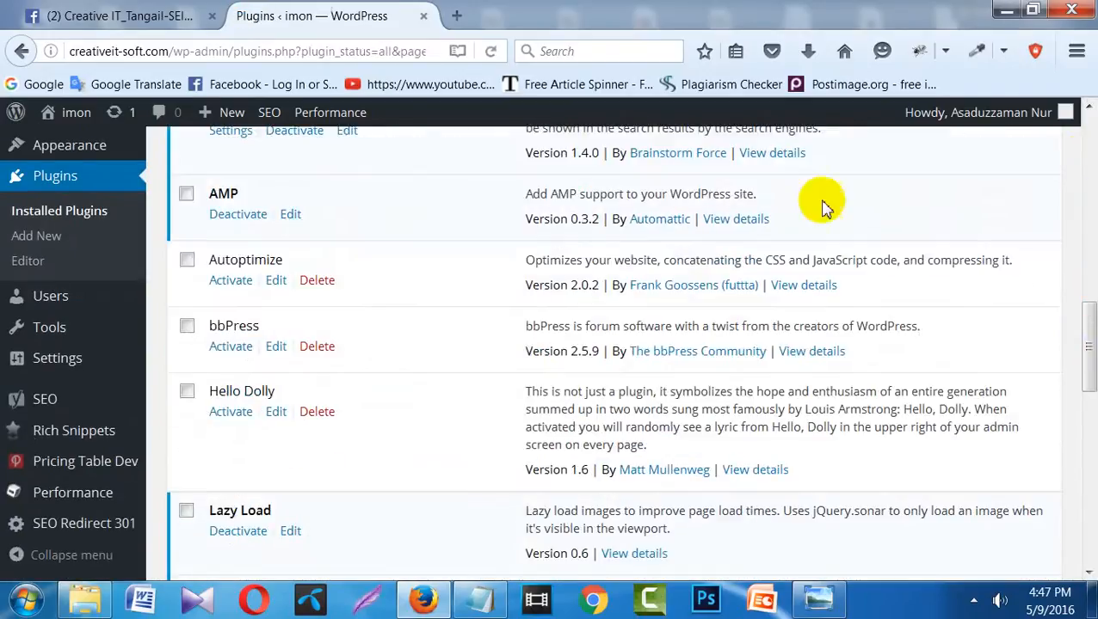
{"action": "left_click", "coordinate": [315, 349]}
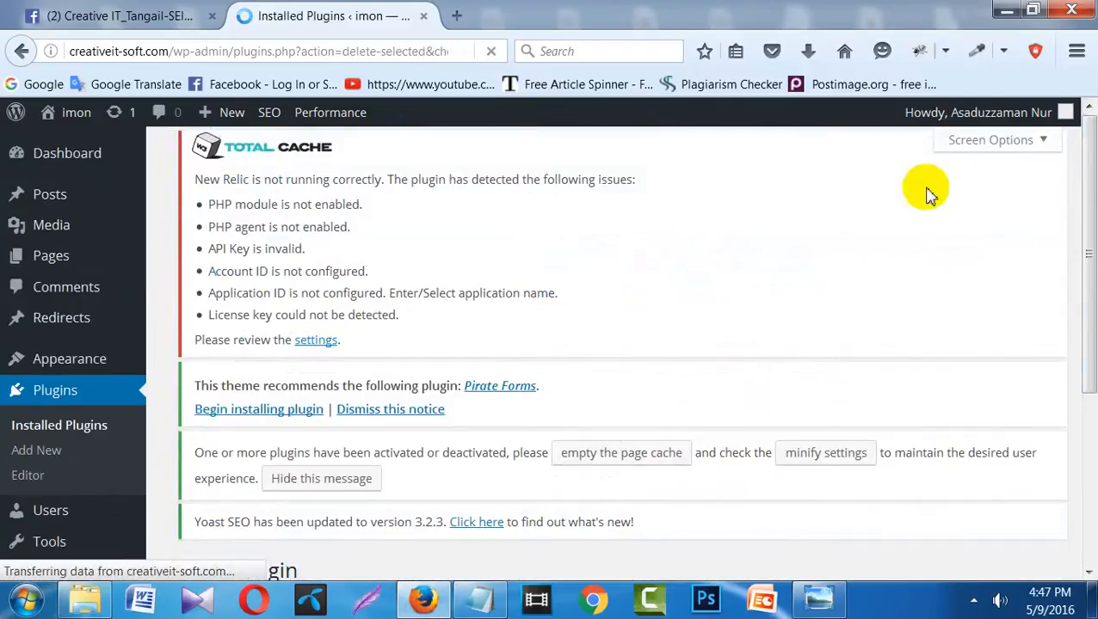
{"action": "left_click_drag", "start_coordinate": [1088, 245], "coordinate": [1085, 385]}
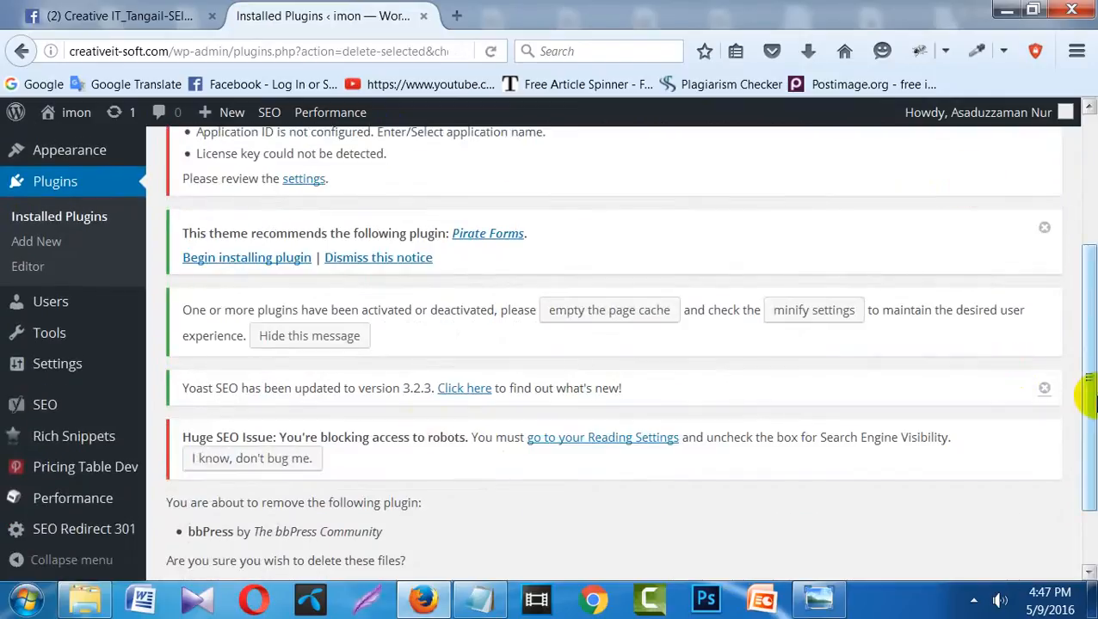
{"action": "left_click_drag", "start_coordinate": [1089, 397], "coordinate": [1086, 465]}
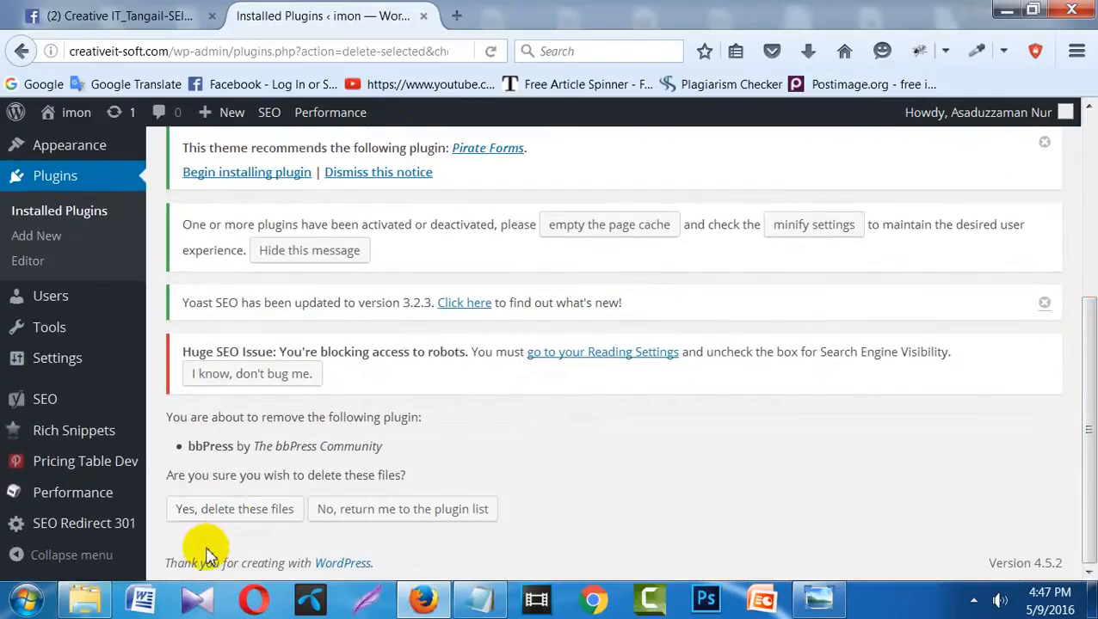
{"action": "left_click", "coordinate": [239, 516]}
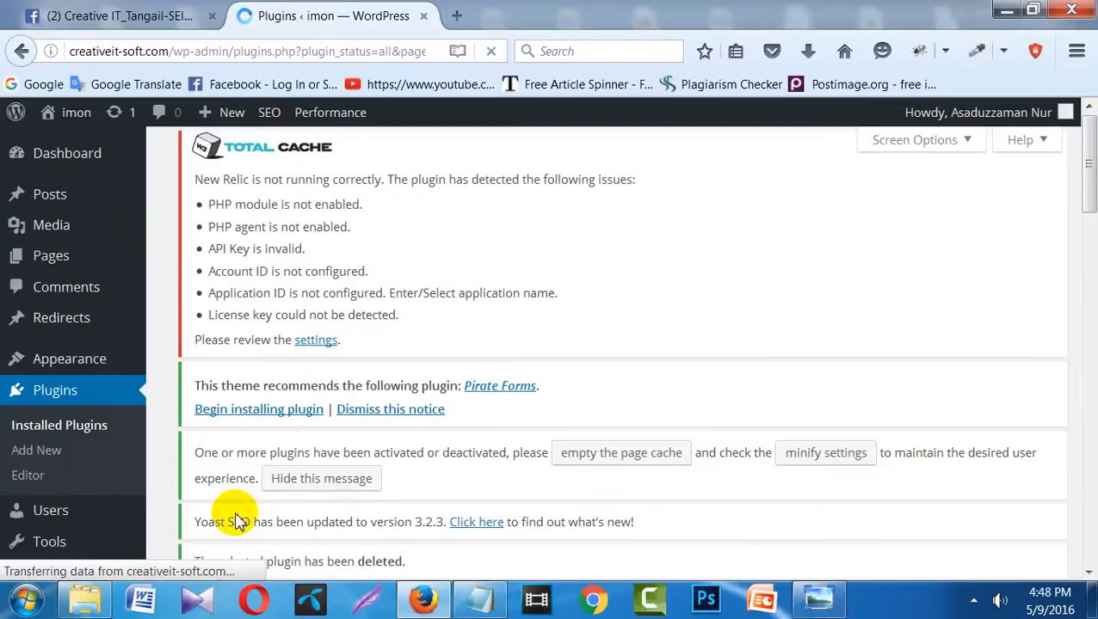
- Activate Akismet and check for the 'Plugin activated' notice and account prompt
{"action": "left_click_drag", "start_coordinate": [1085, 196], "coordinate": [1083, 277]}
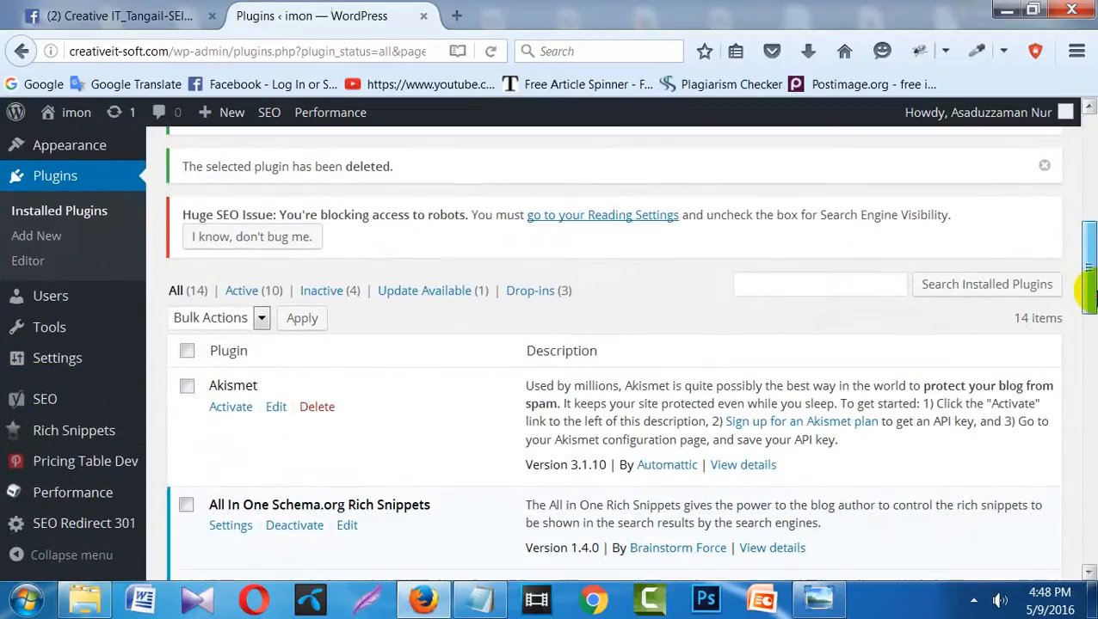
{"action": "left_click", "coordinate": [229, 410]}
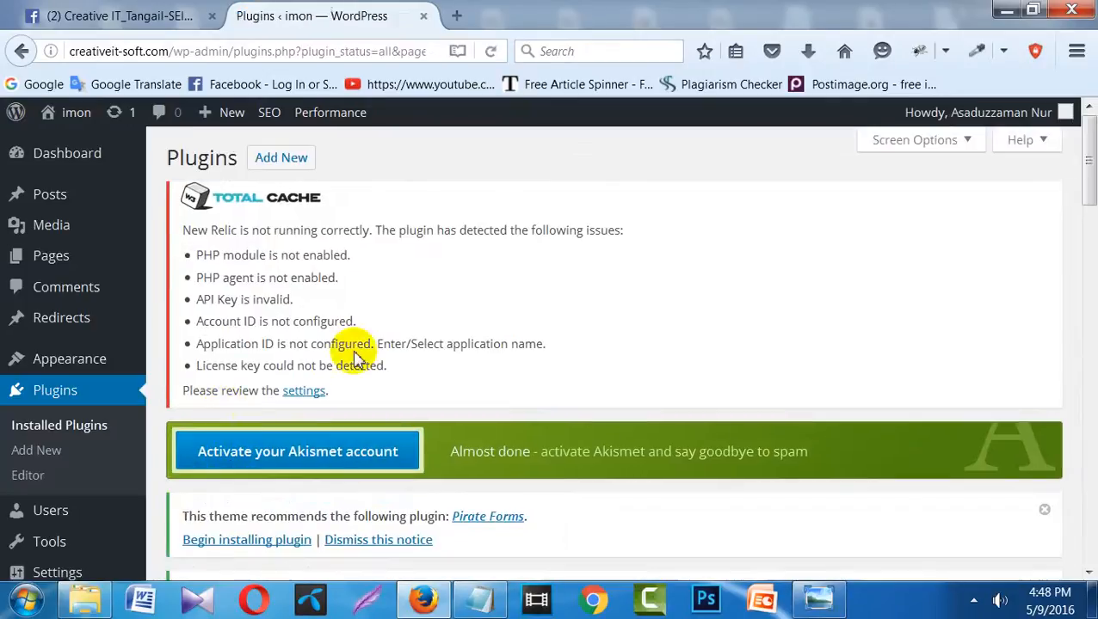
{"action": "left_click_drag", "start_coordinate": [1089, 179], "coordinate": [1089, 226]}
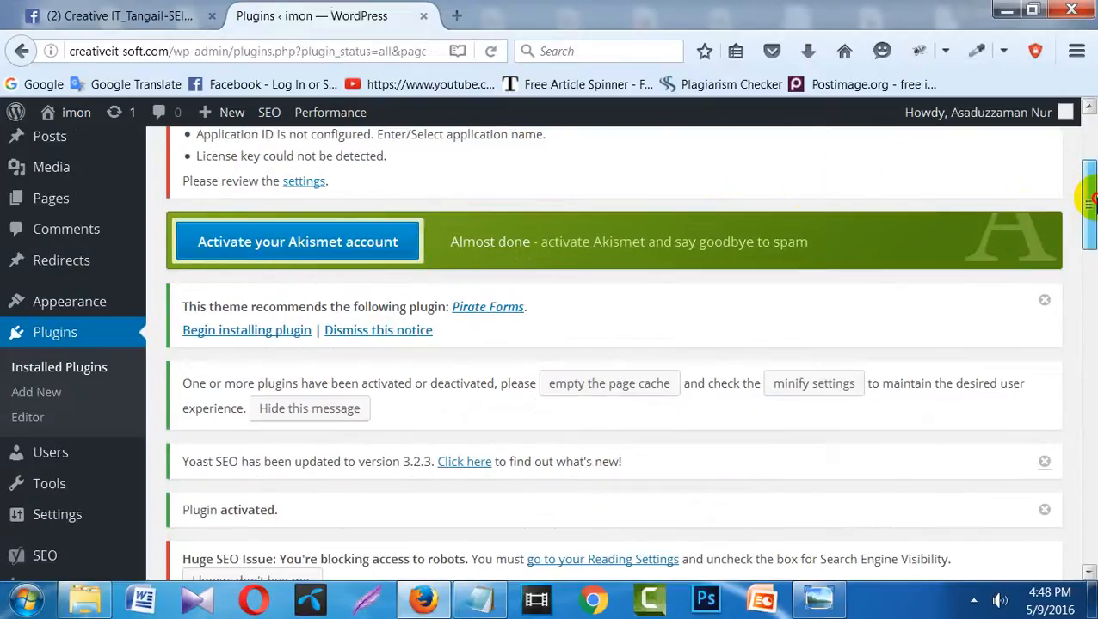
{"action": "left_click_drag", "start_coordinate": [1089, 189], "coordinate": [1091, 308]}
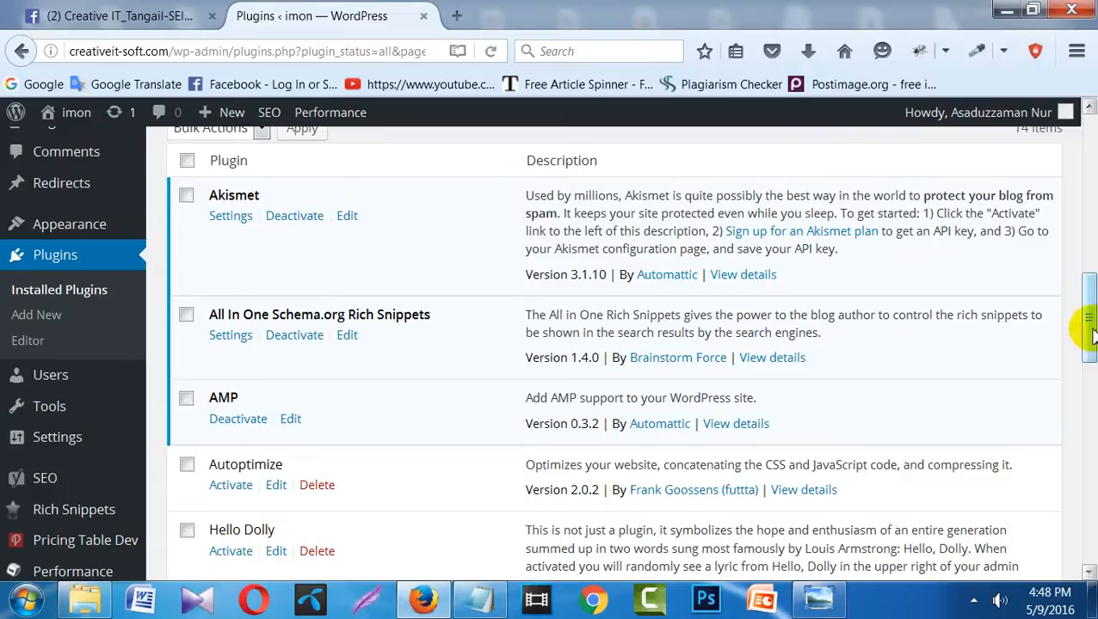
{"action": "left_click_drag", "start_coordinate": [1090, 336], "coordinate": [1090, 216]}
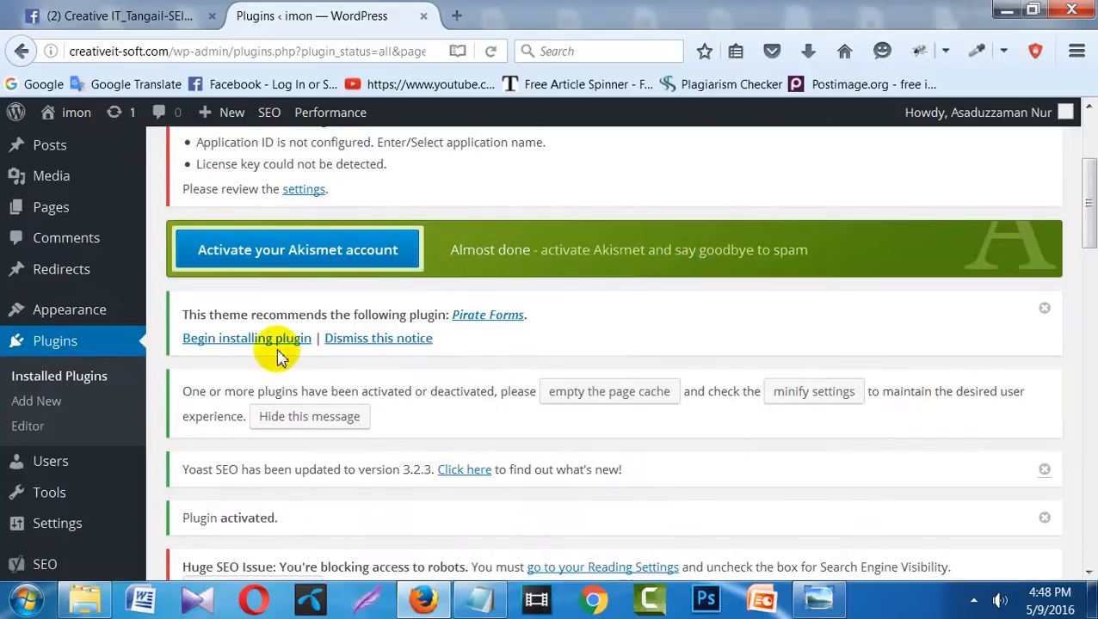
{"action": "right_click", "coordinate": [341, 252]}
{"action": "left_click", "coordinate": [308, 250]}
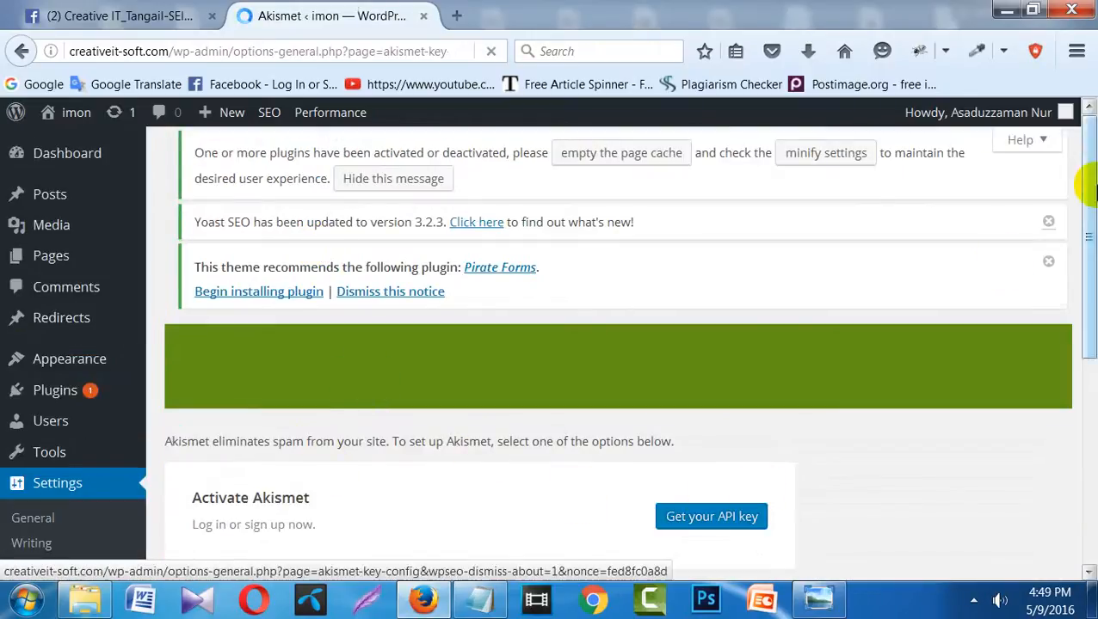
{"action": "left_click_drag", "start_coordinate": [1090, 201], "coordinate": [1091, 293]}
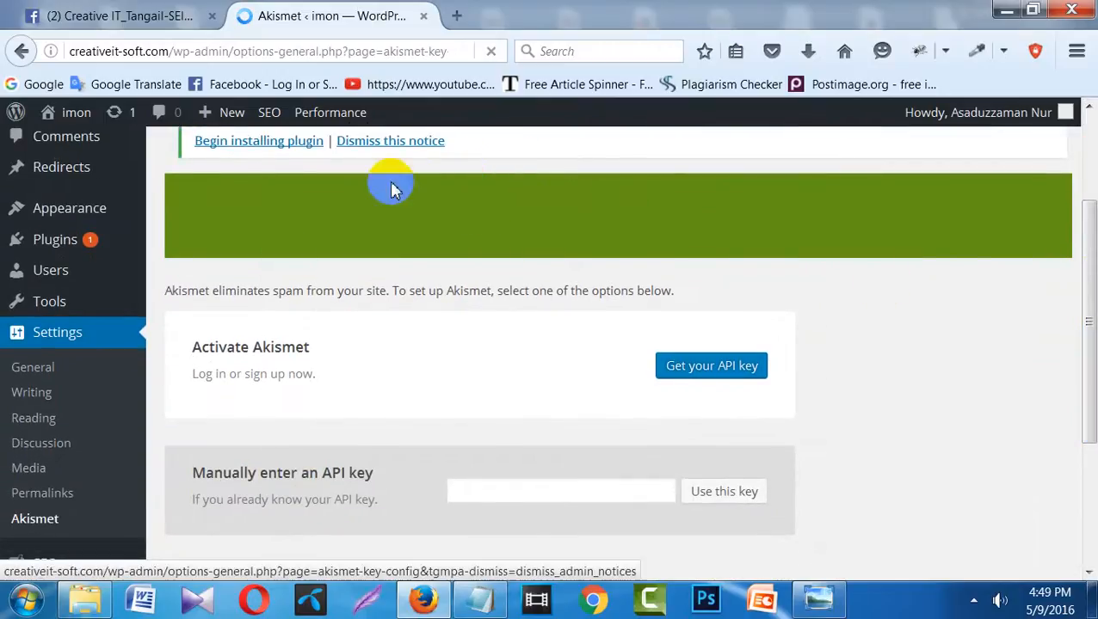
{"action": "left_click", "coordinate": [492, 491]}
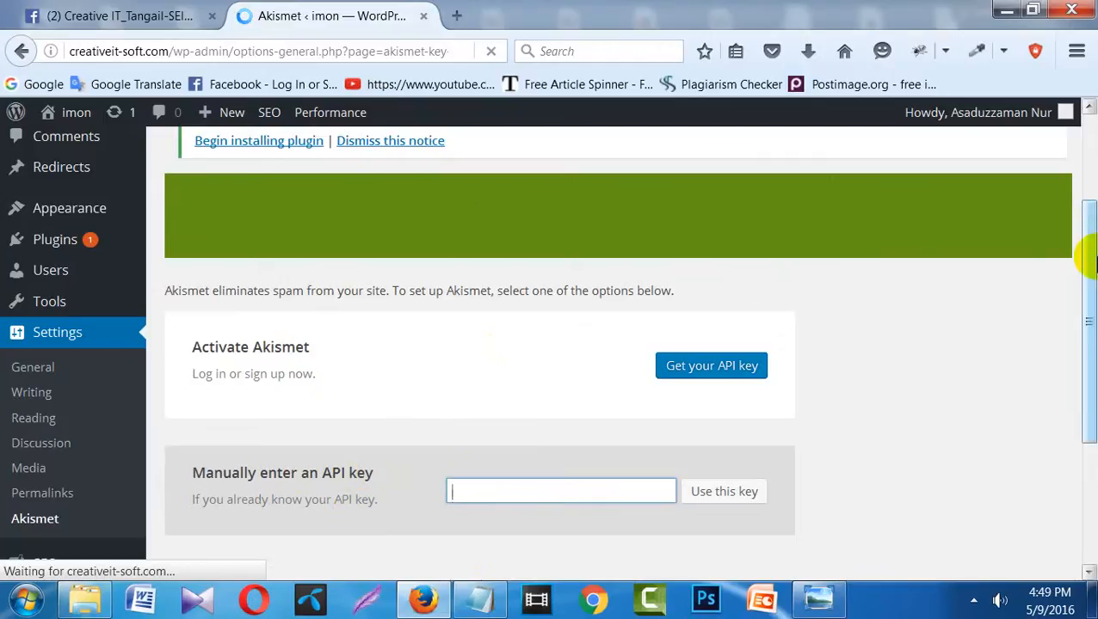
{"action": "left_click_drag", "start_coordinate": [1086, 191], "coordinate": [1086, 52]}
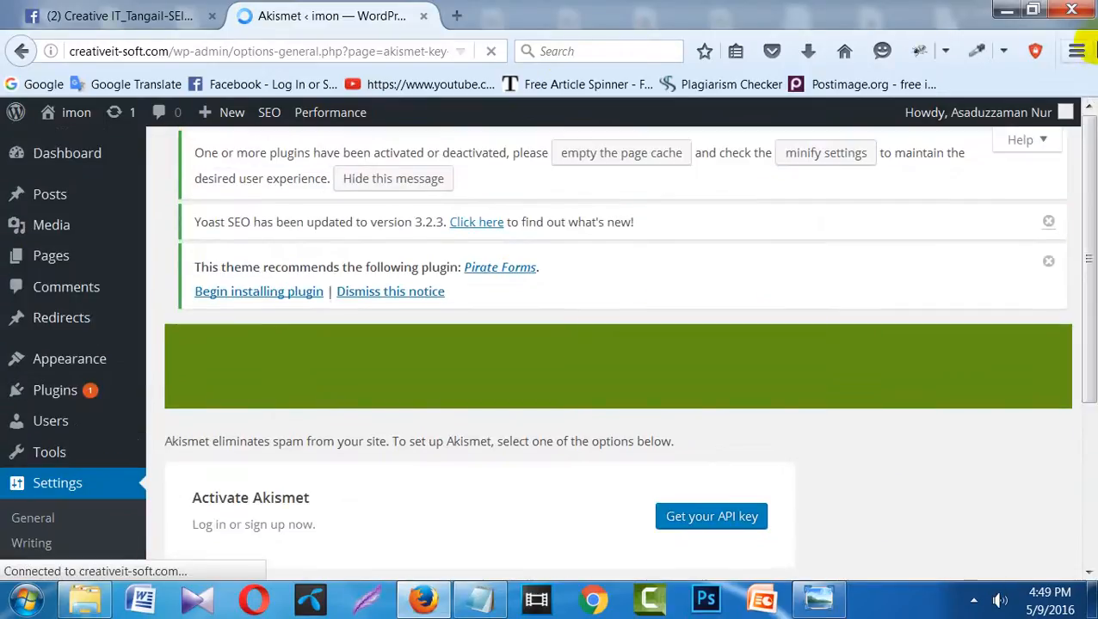
{"action": "left_click", "coordinate": [20, 52]}
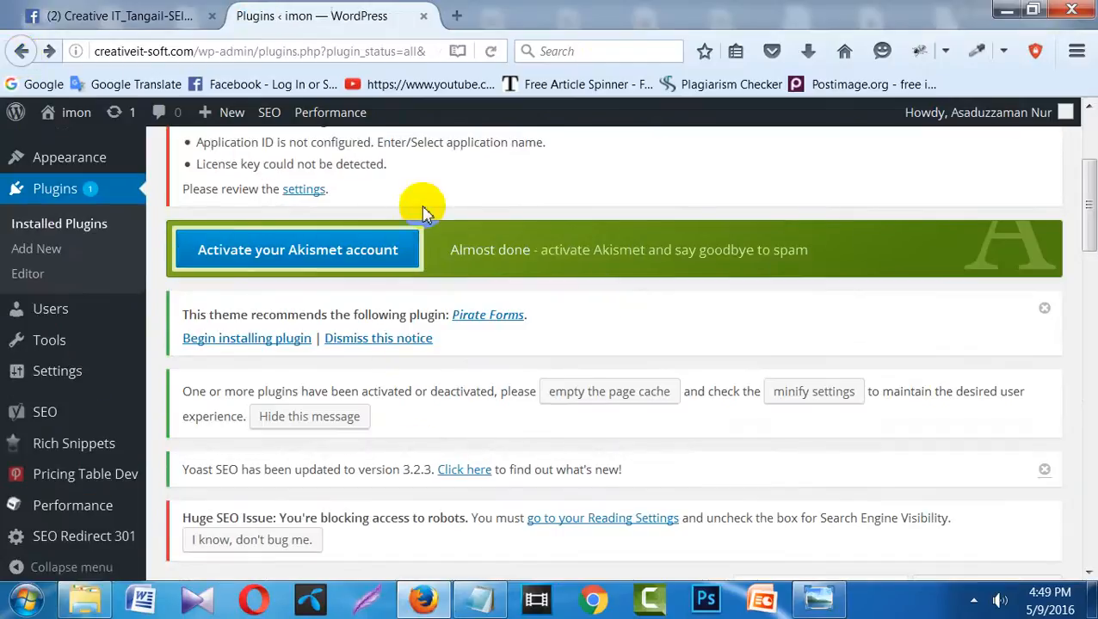
- Follow the Akismet sign-up link, then stop loading and return to the Plugins page
{"action": "left_click_drag", "start_coordinate": [1086, 232], "coordinate": [1085, 306]}
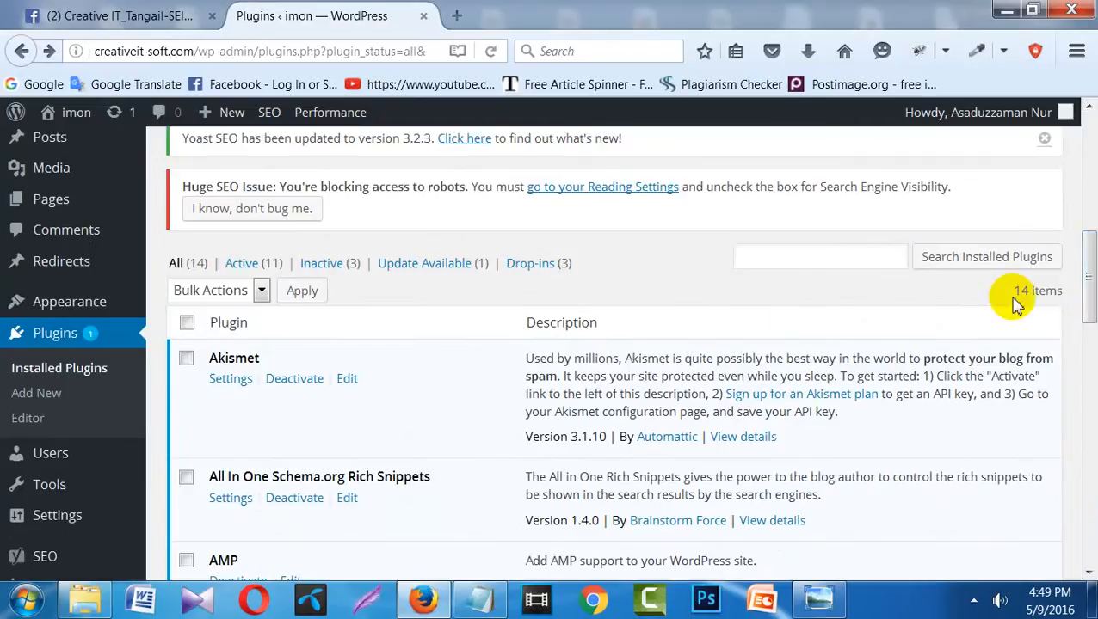
{"action": "left_click", "coordinate": [814, 397]}
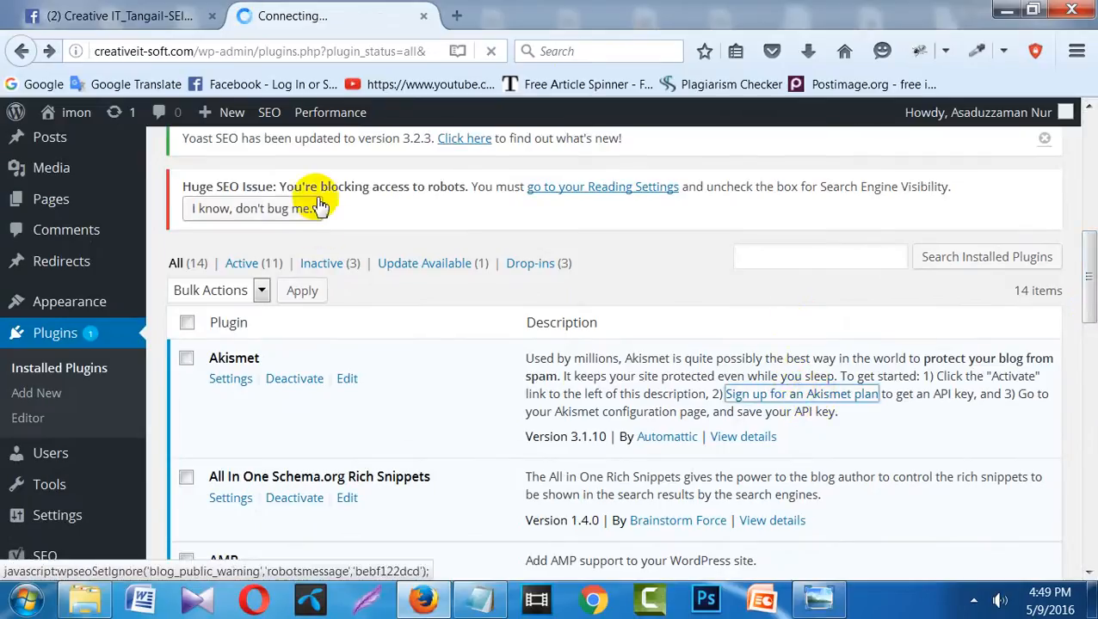
{"action": "left_click", "coordinate": [490, 52]}
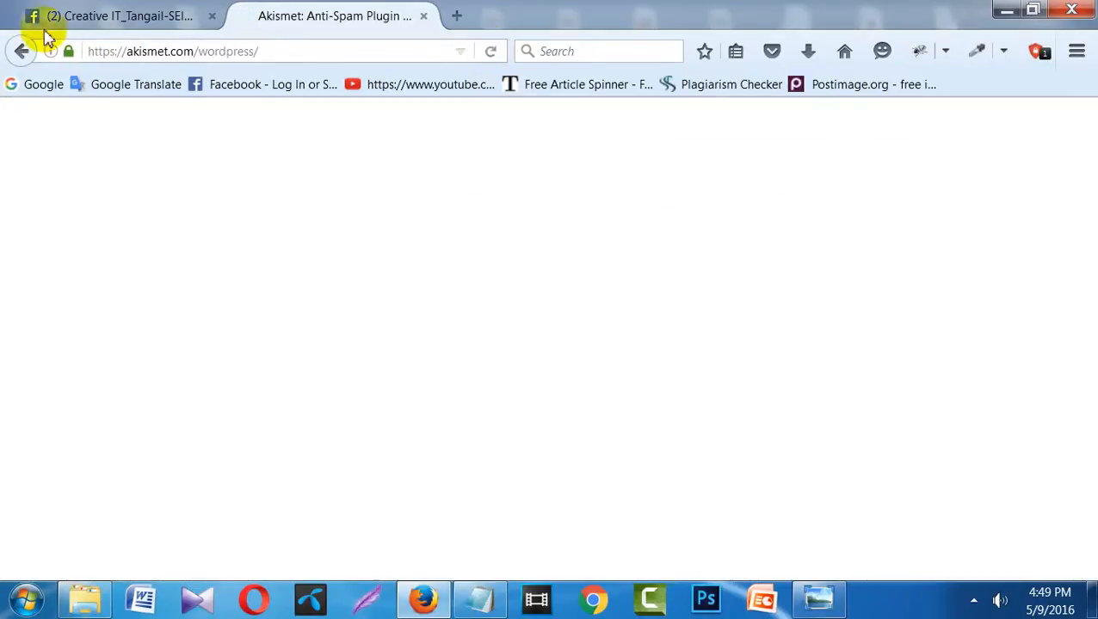
{"action": "left_click", "coordinate": [21, 52]}
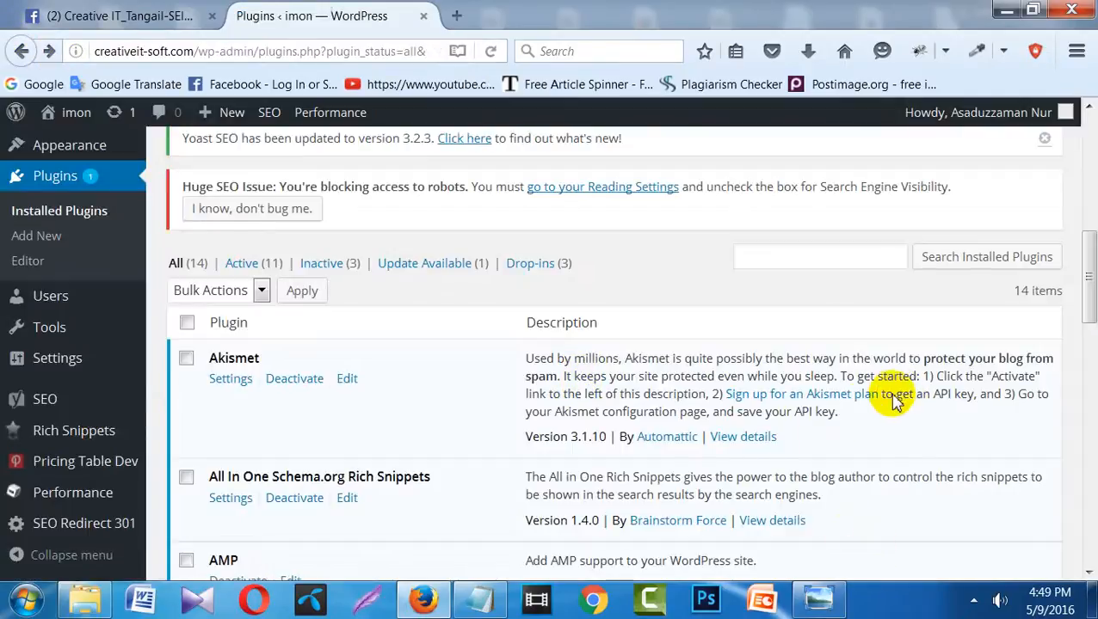
- Open the Akismet sign-up page in a new tab and start getting an API key
{"action": "right_click", "coordinate": [845, 392]}
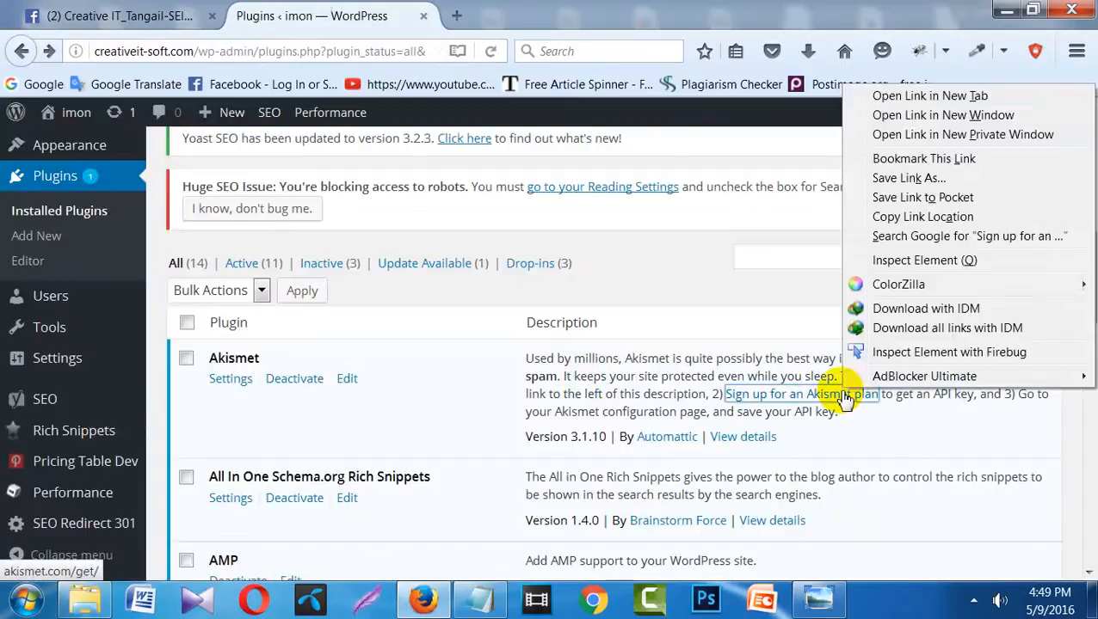
{"action": "left_click", "coordinate": [899, 96]}
{"action": "left_click", "coordinate": [528, 15]}
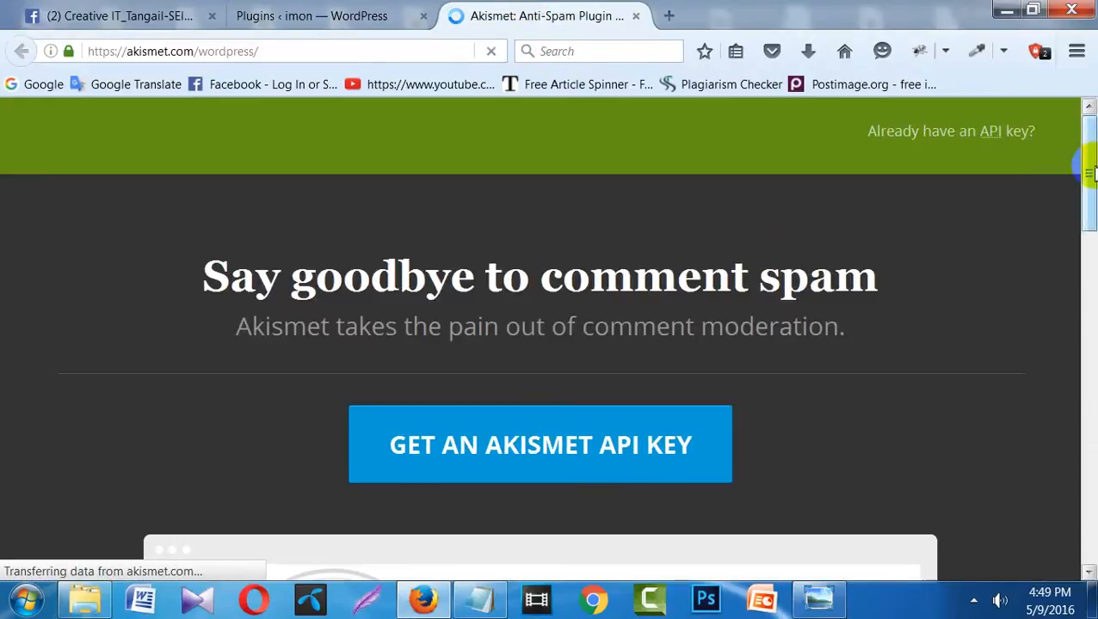
{"action": "left_click_drag", "start_coordinate": [1088, 172], "coordinate": [1091, 238]}
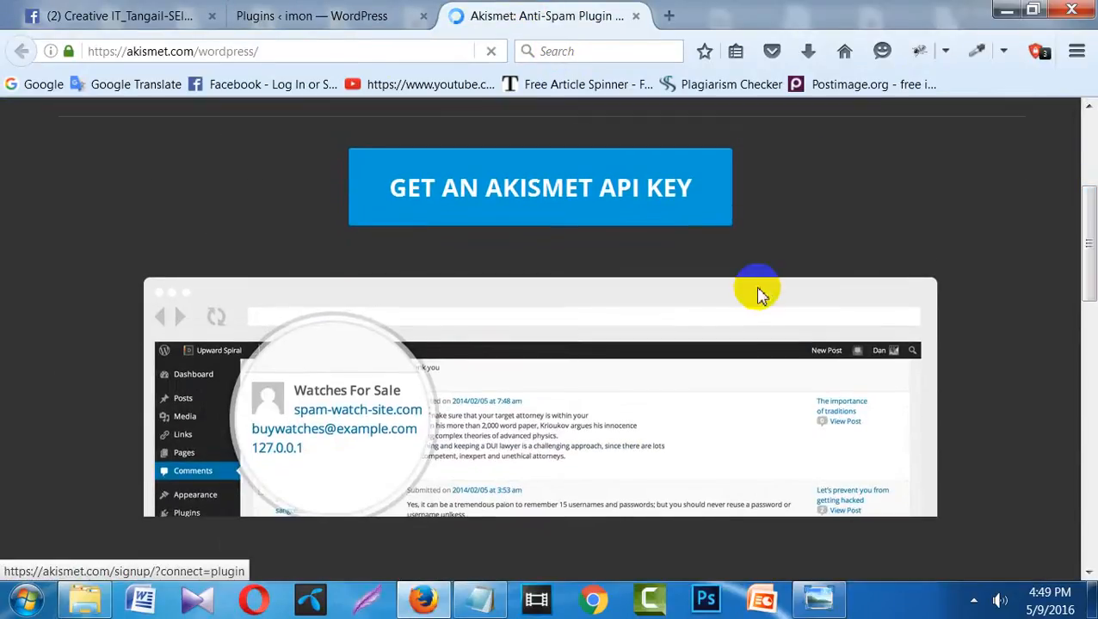
{"action": "left_click", "coordinate": [601, 181]}
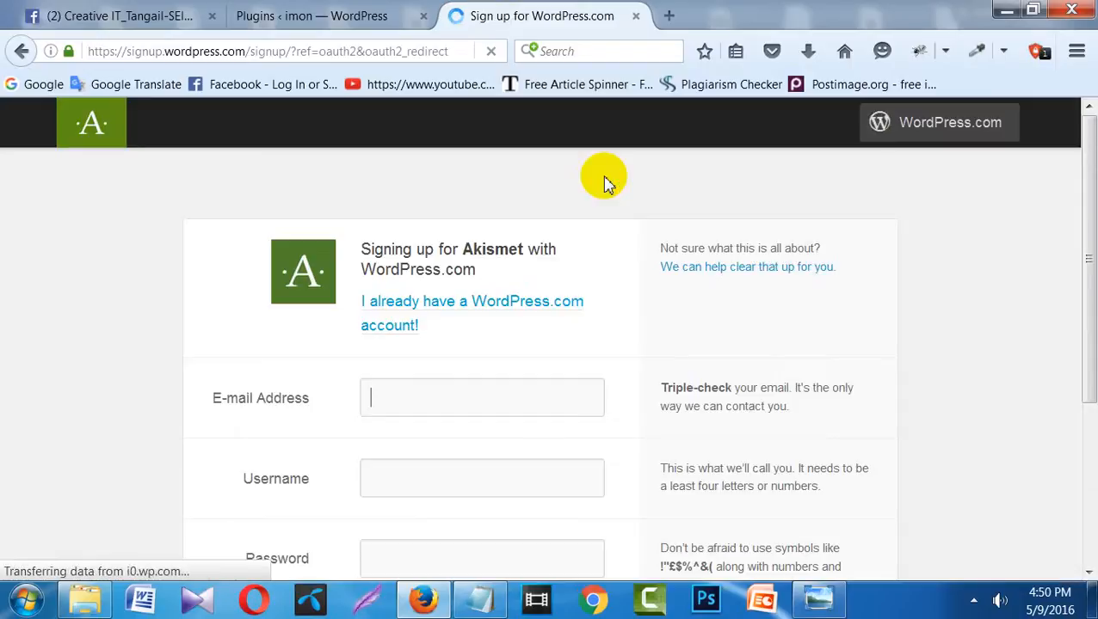
- Enter the e-mail address and delete the invalid leading characters from the username
{"action": "left_click_drag", "start_coordinate": [1091, 203], "coordinate": [1080, 297]}
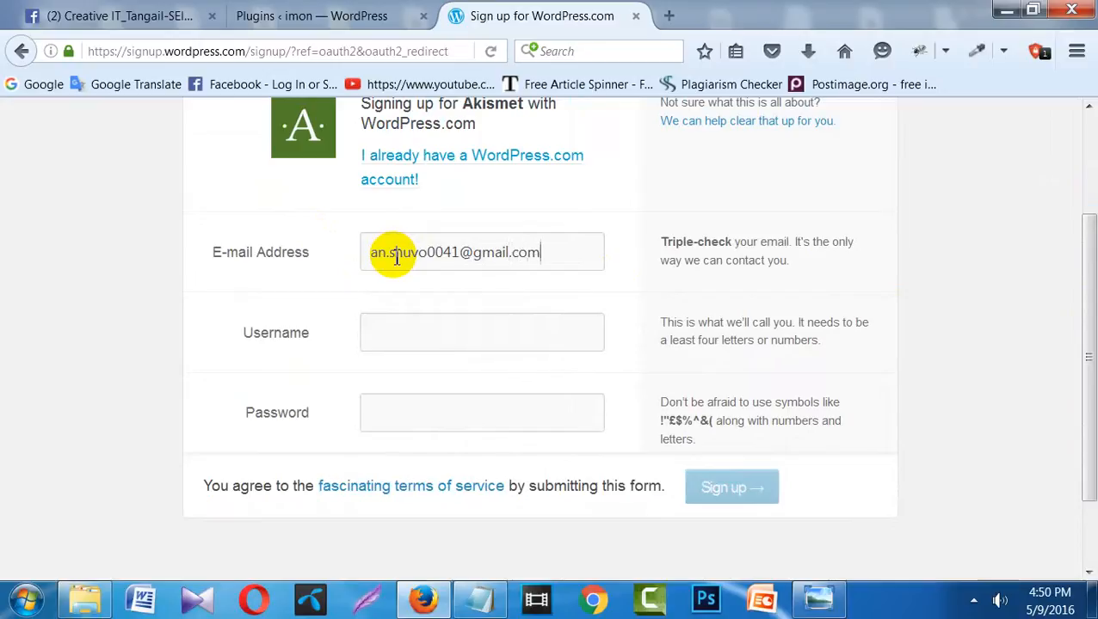
{"action": "left_click", "coordinate": [422, 333]}
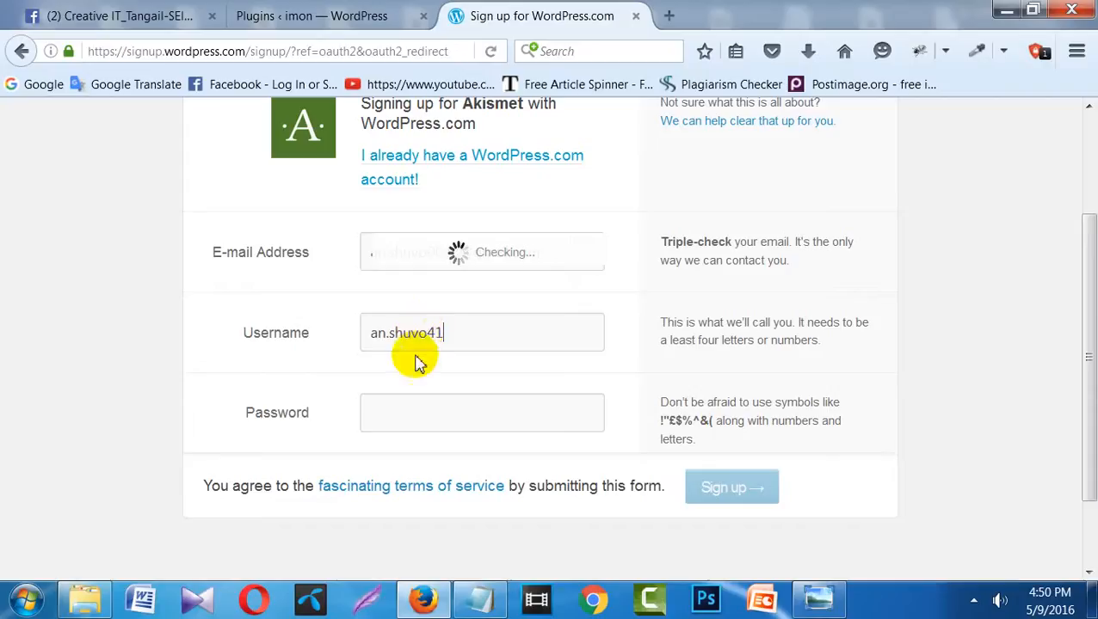
{"action": "left_click", "coordinate": [403, 409]}
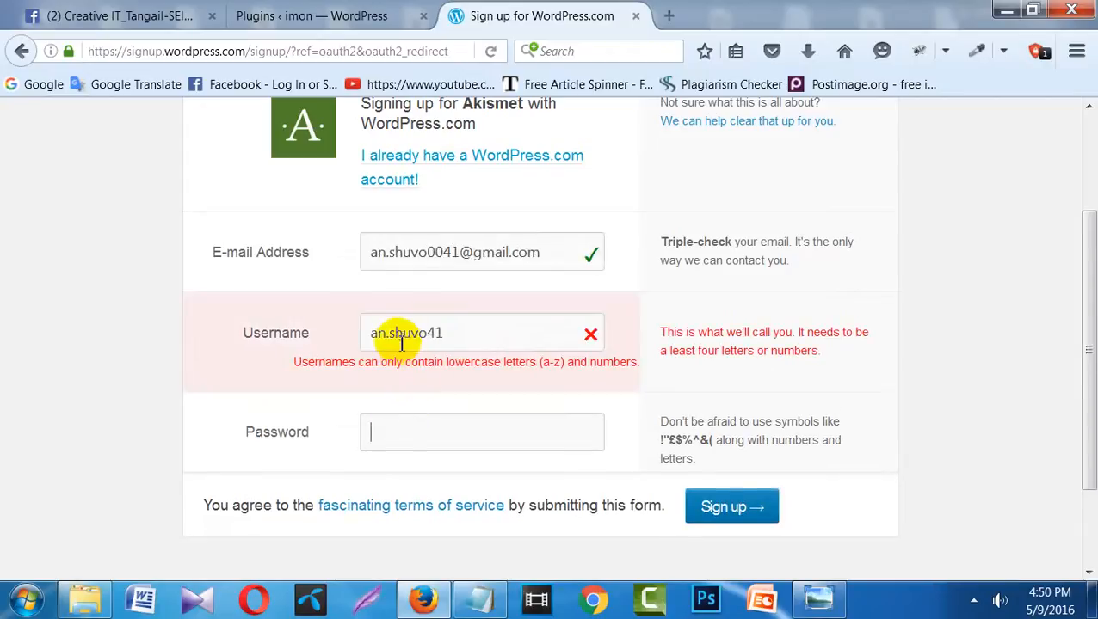
{"action": "left_click_drag", "start_coordinate": [391, 334], "coordinate": [370, 333]}
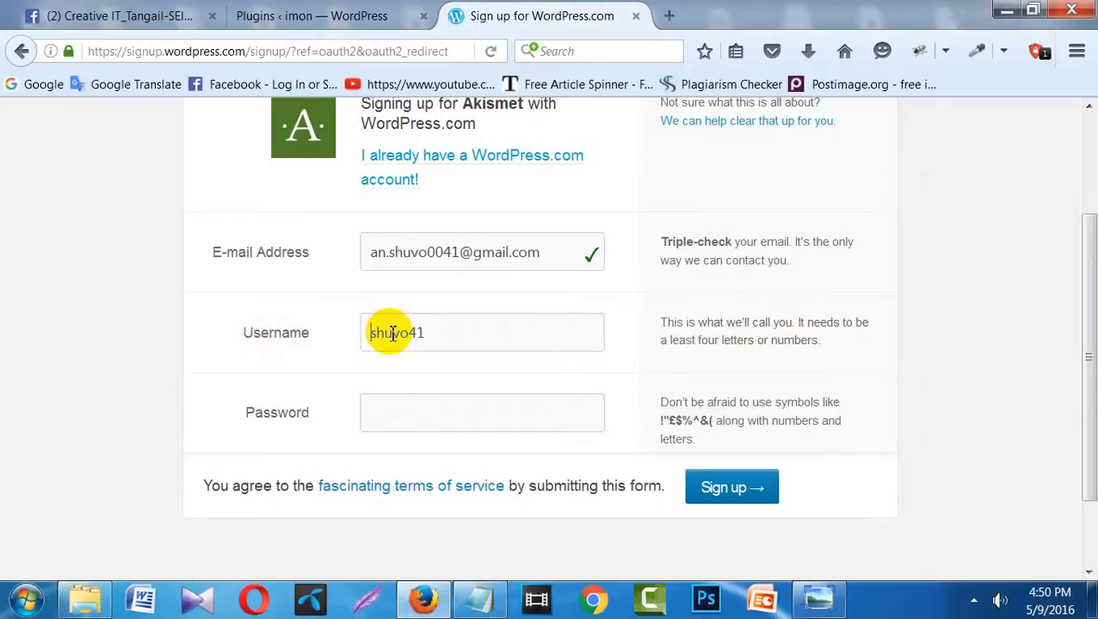
{"action": "key", "text": "BackSpace"}
- Enter the account password, retyping it until it is accepted
{"action": "left_click", "coordinate": [404, 406]}
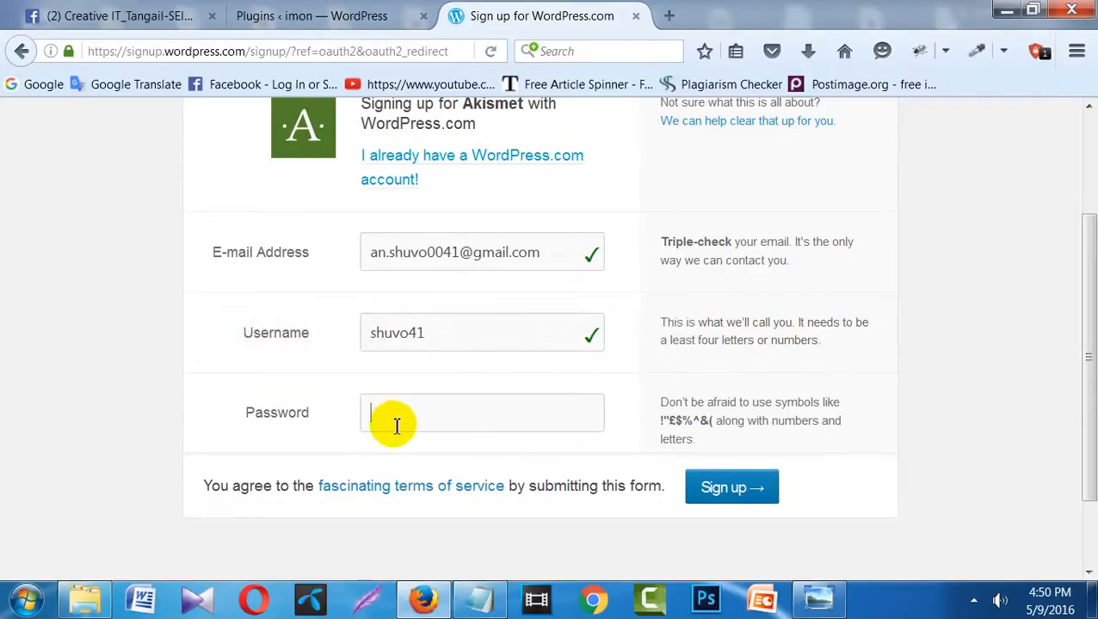
{"action": "type", "text": "•••••••••"}
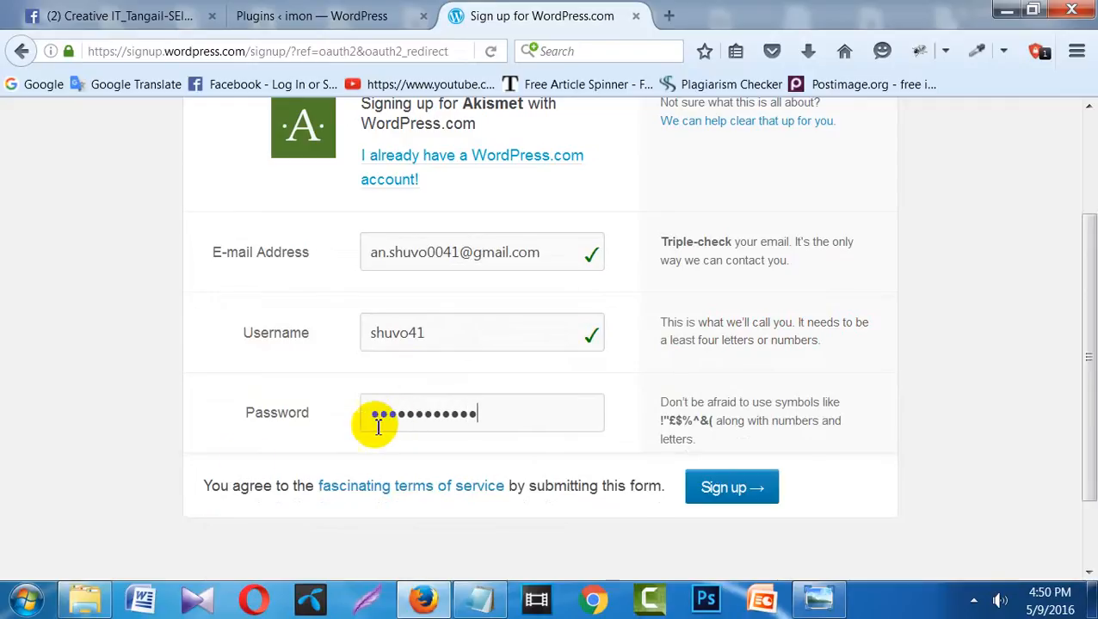
{"action": "double_click", "coordinate": [428, 417]}
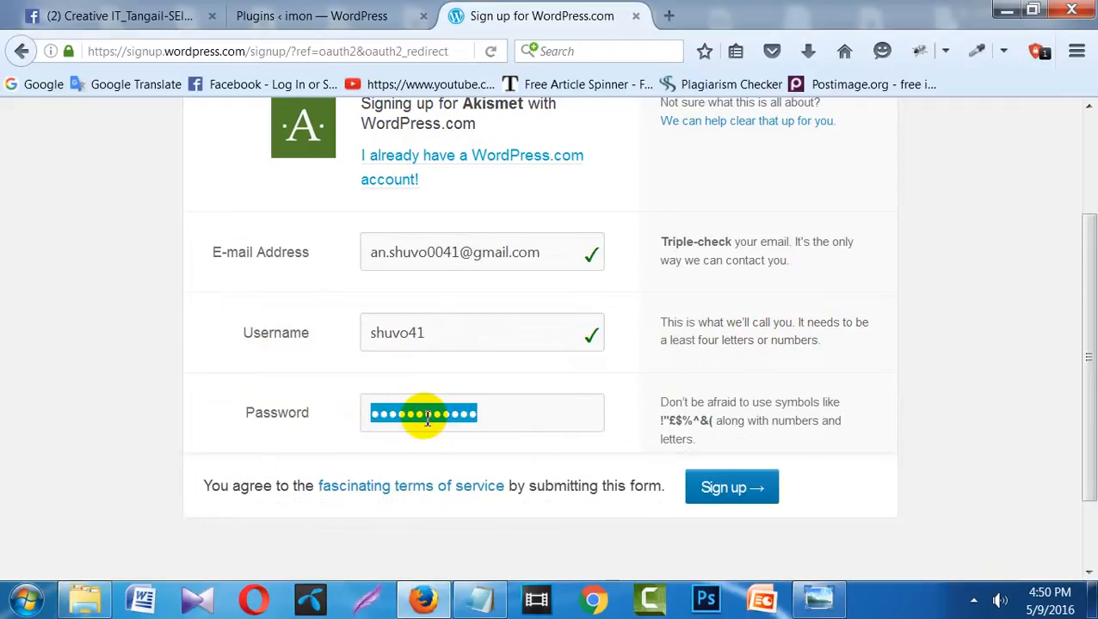
{"action": "type", "text": "••"}
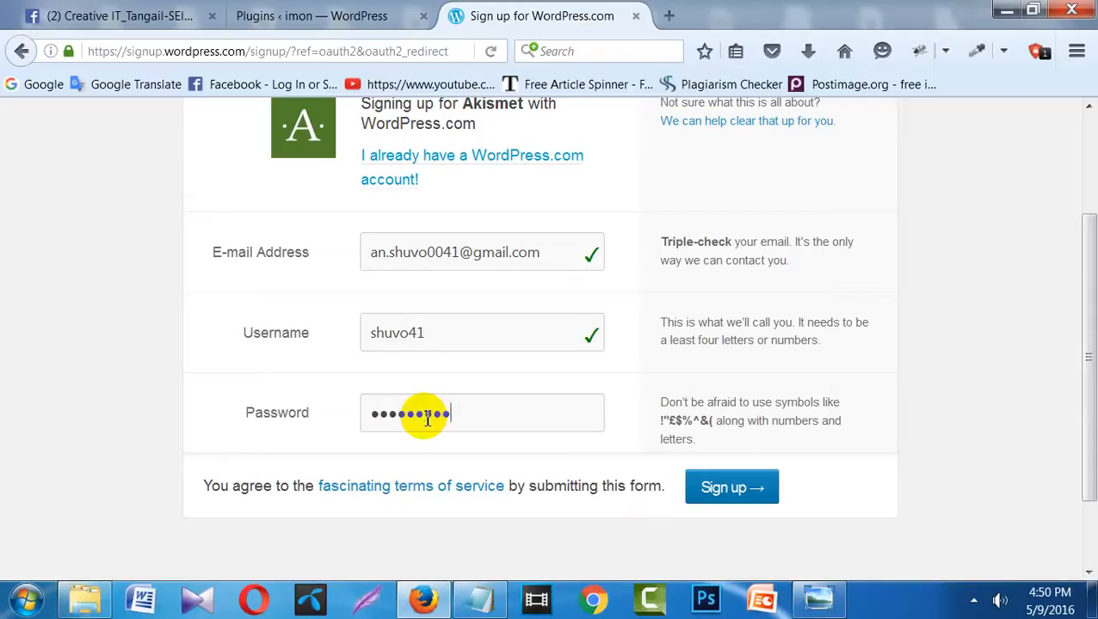
{"action": "double_click", "coordinate": [427, 419]}
{"action": "type", "text": "••••••••••"}
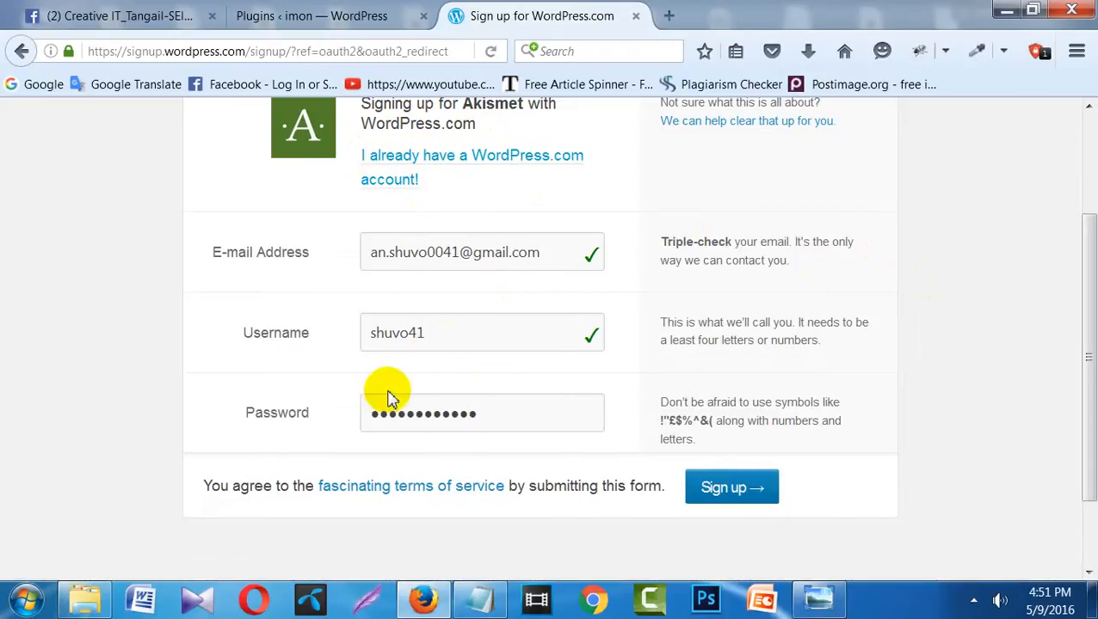
- Submit the sign-up, dismiss the save-login prompt, and pick the Enterprise plan at $550/year
{"action": "left_click", "coordinate": [735, 498]}
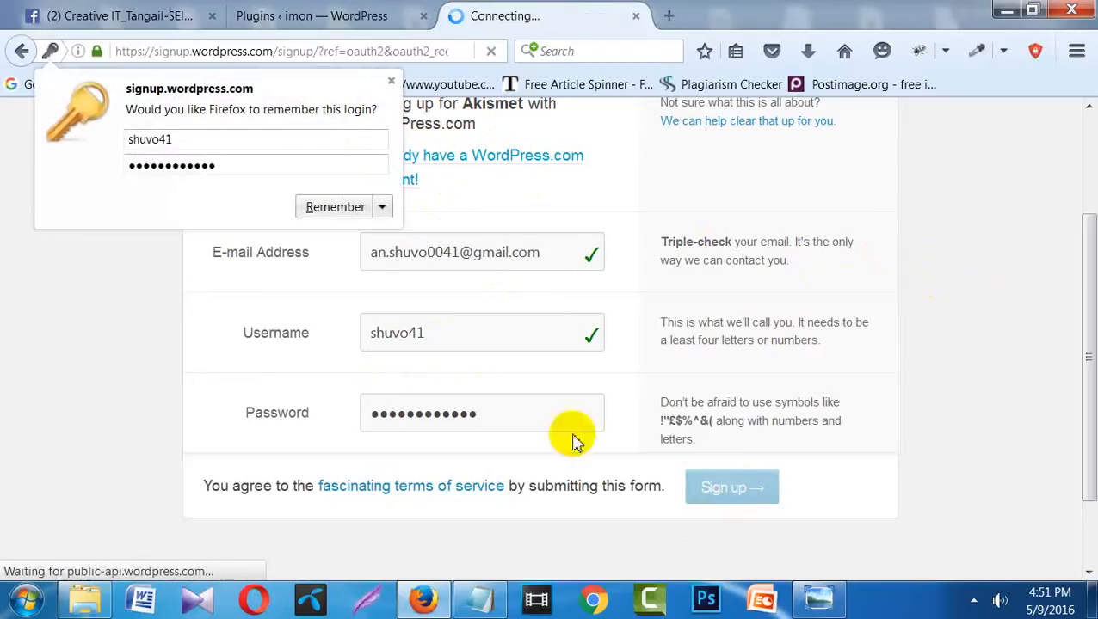
{"action": "left_click", "coordinate": [392, 84]}
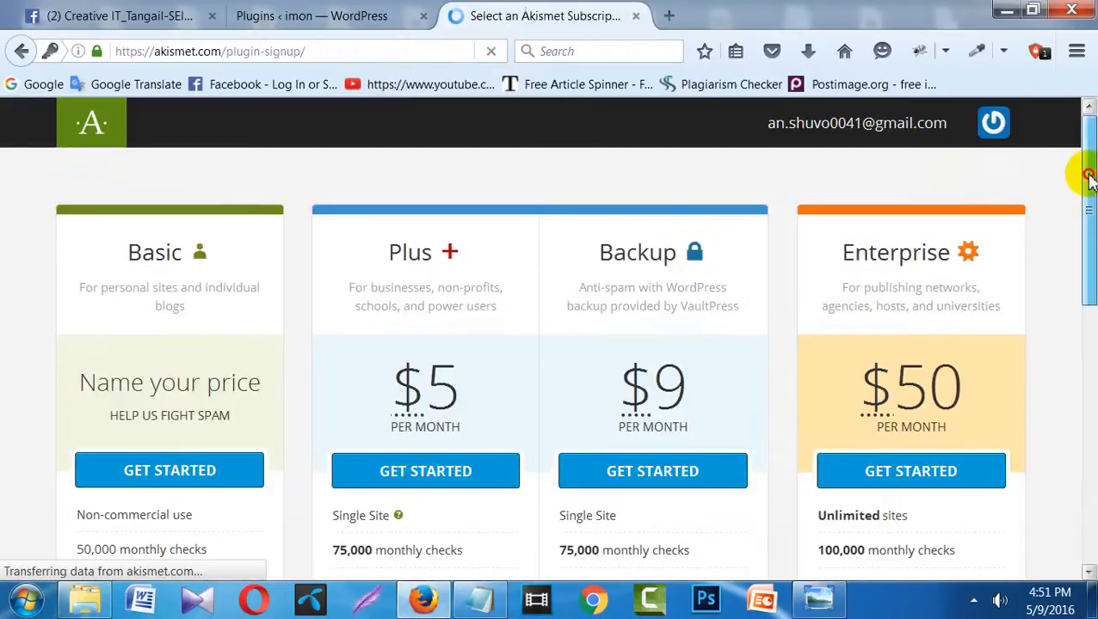
{"action": "left_click_drag", "start_coordinate": [1088, 176], "coordinate": [1093, 277]}
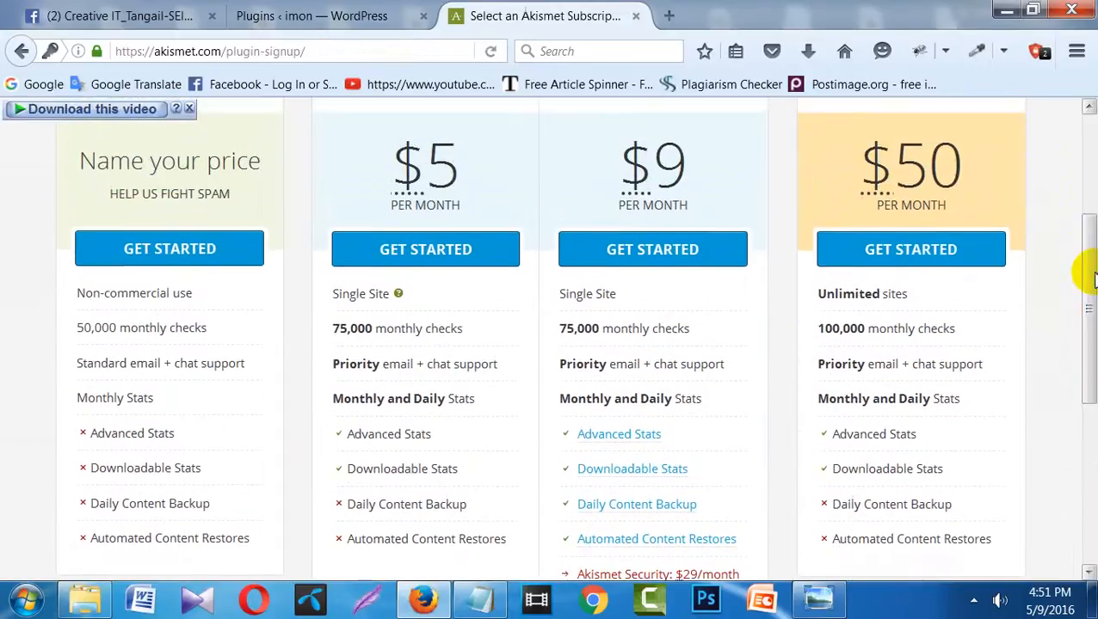
{"action": "left_click", "coordinate": [923, 254]}
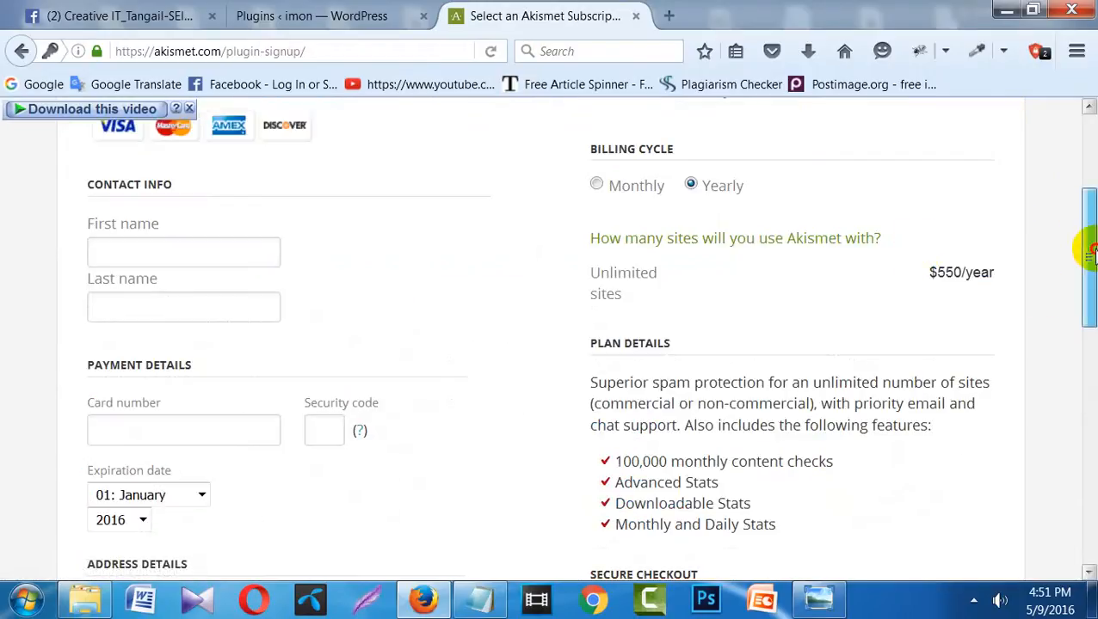
{"action": "mouse_move", "coordinate": [1089, 251]}
{"action": "left_mouse_down"}
{"action": "mouse_move", "coordinate": [1089, 464]}
{"action": "mouse_move", "coordinate": [1076, 150]}
{"action": "mouse_move", "coordinate": [1080, 247]}
{"action": "left_mouse_up"}
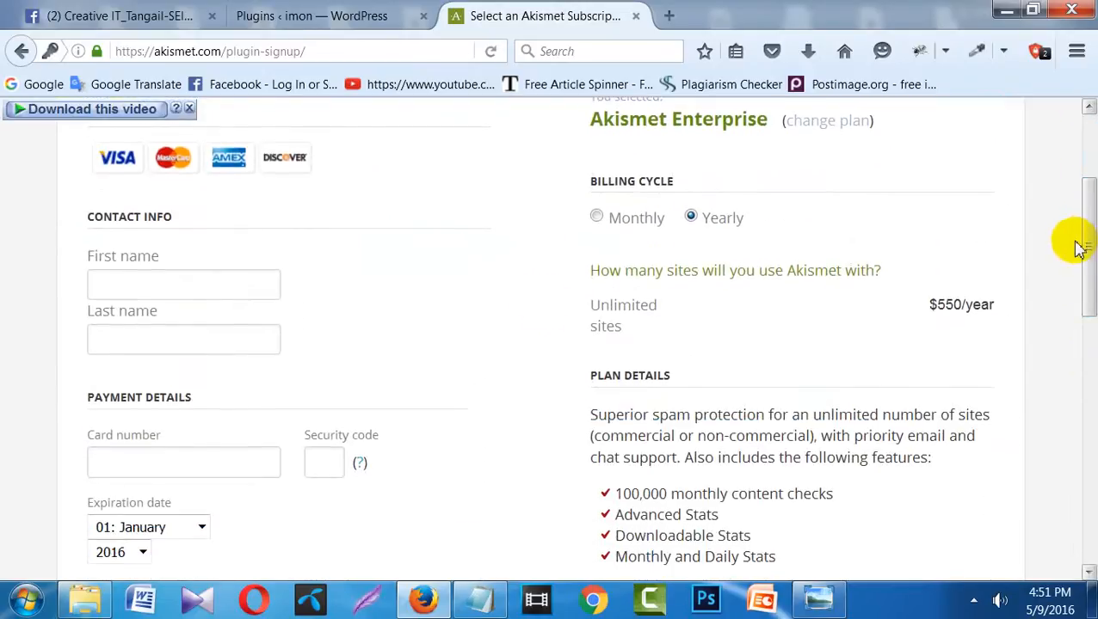
- Look over the checkout's name and card fields, then go back to compare Basic, Plus, Backup and Enterprise
{"action": "left_click", "coordinate": [201, 283]}
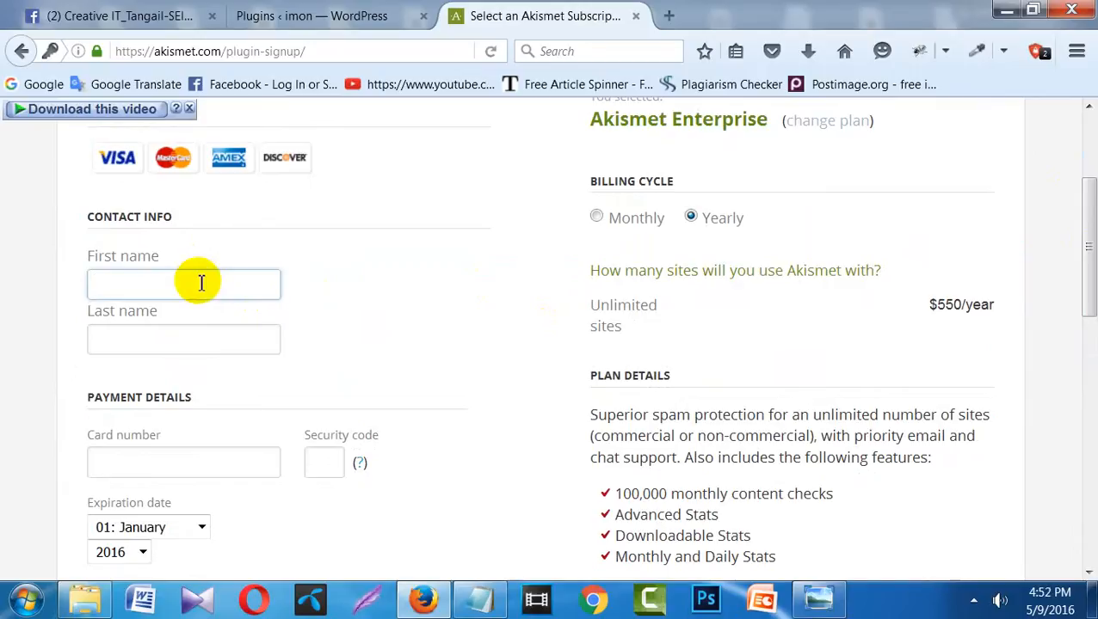
{"action": "left_click", "coordinate": [191, 340]}
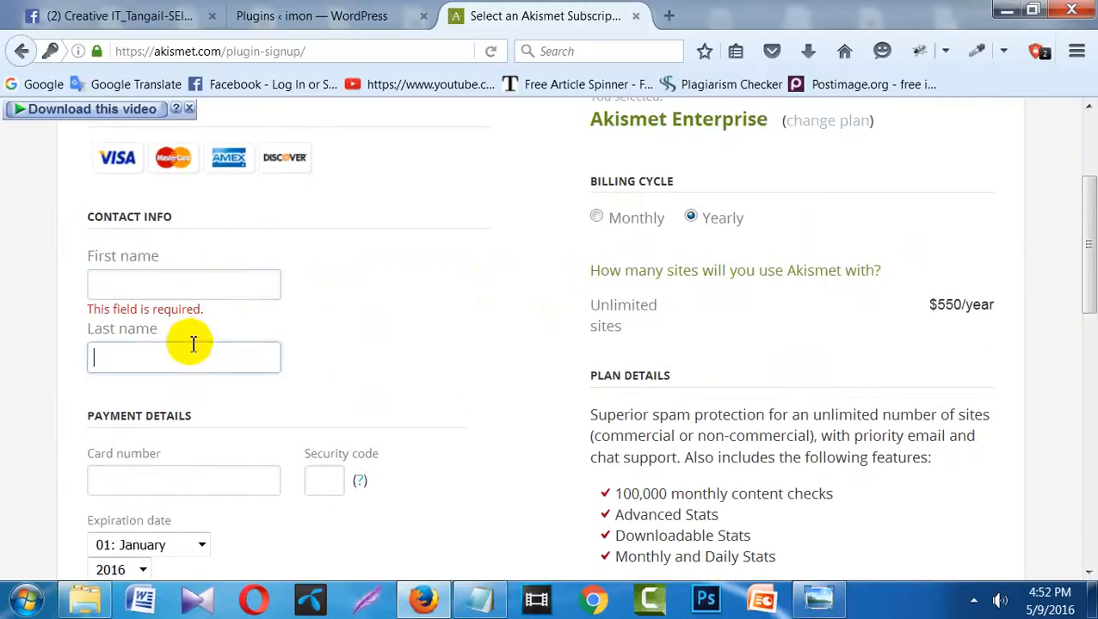
{"action": "left_click", "coordinate": [174, 474]}
{"action": "left_click", "coordinate": [342, 502]}
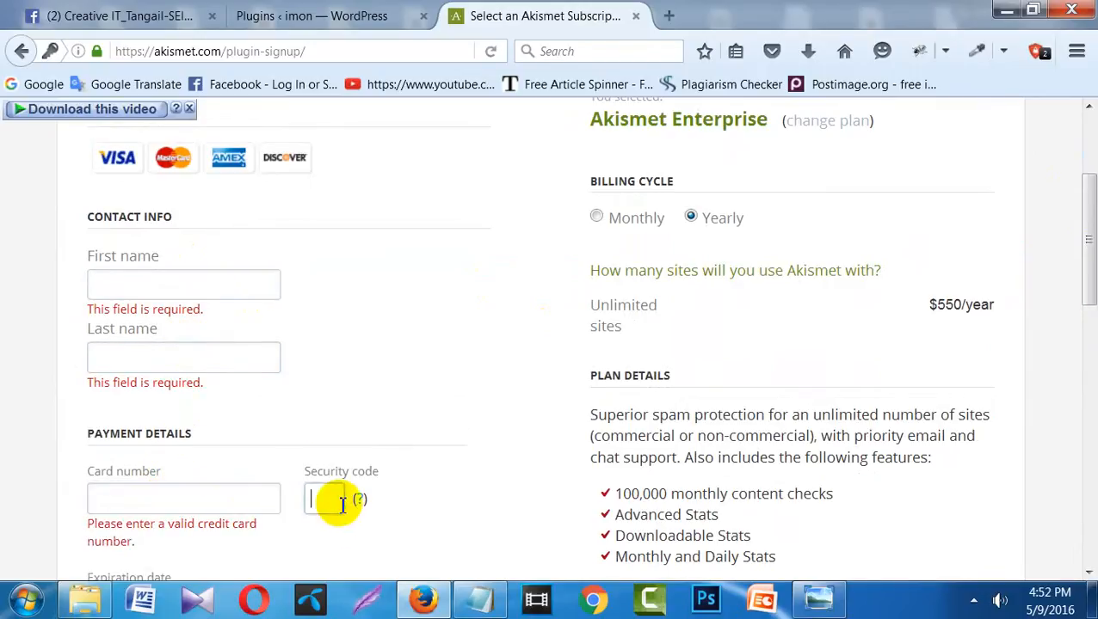
{"action": "left_click_drag", "start_coordinate": [1089, 220], "coordinate": [1090, 194]}
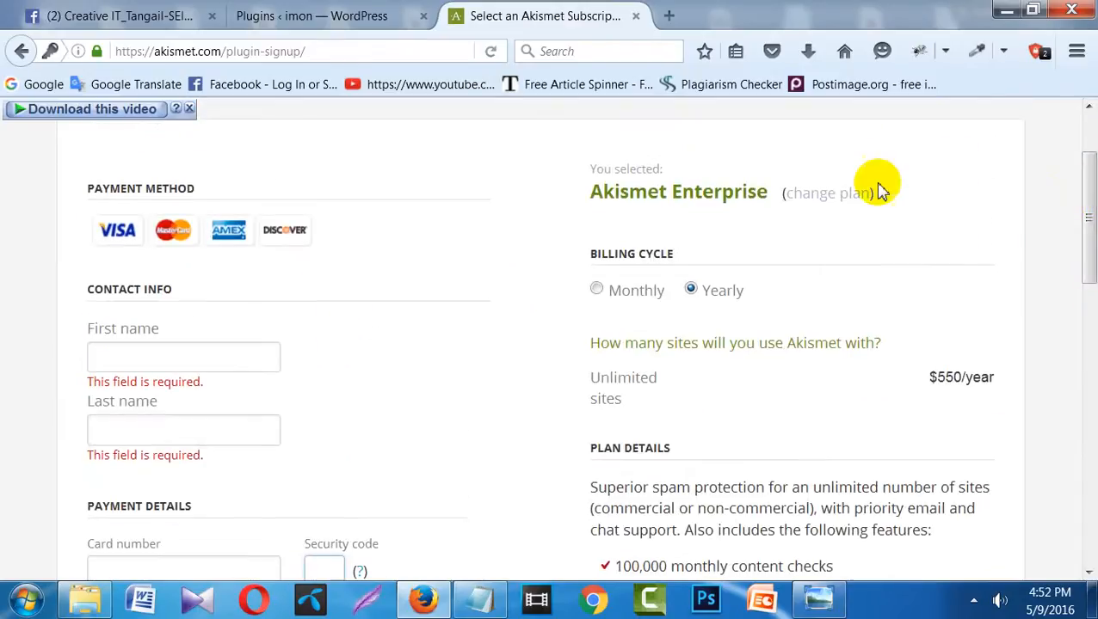
{"action": "left_click", "coordinate": [856, 201]}
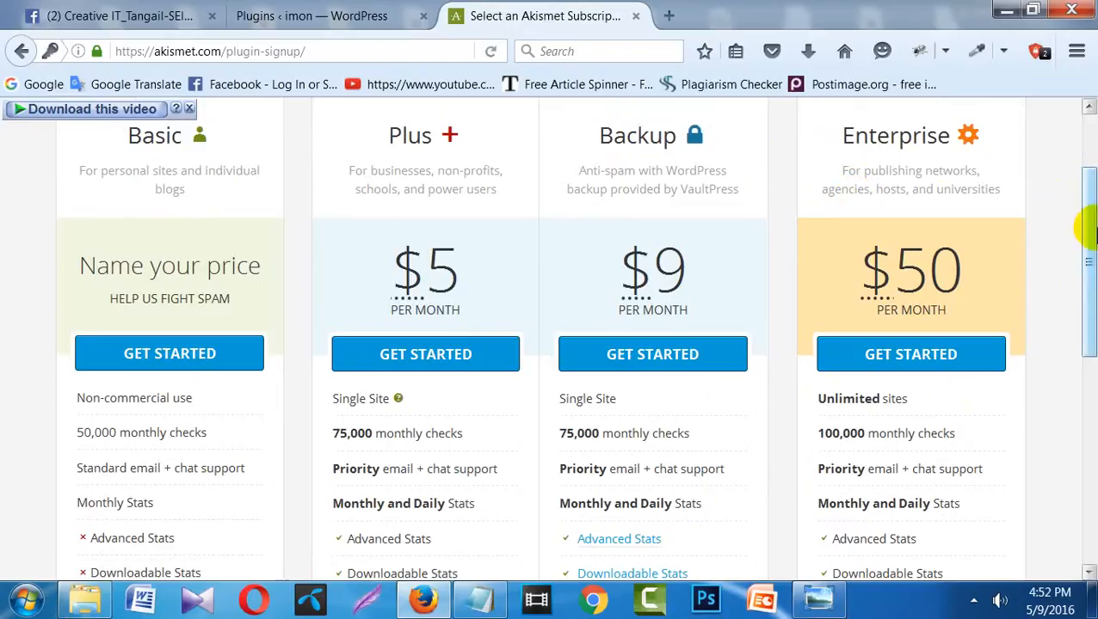
{"action": "left_click_drag", "start_coordinate": [1087, 228], "coordinate": [1089, 305]}
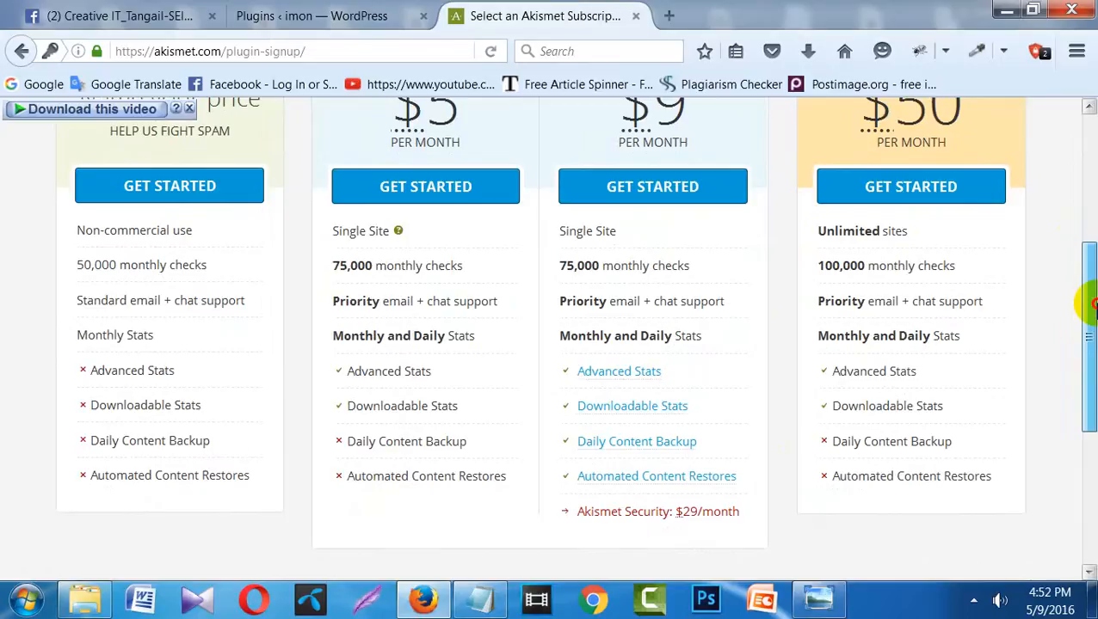
{"action": "left_click_drag", "start_coordinate": [1090, 305], "coordinate": [1086, 211]}
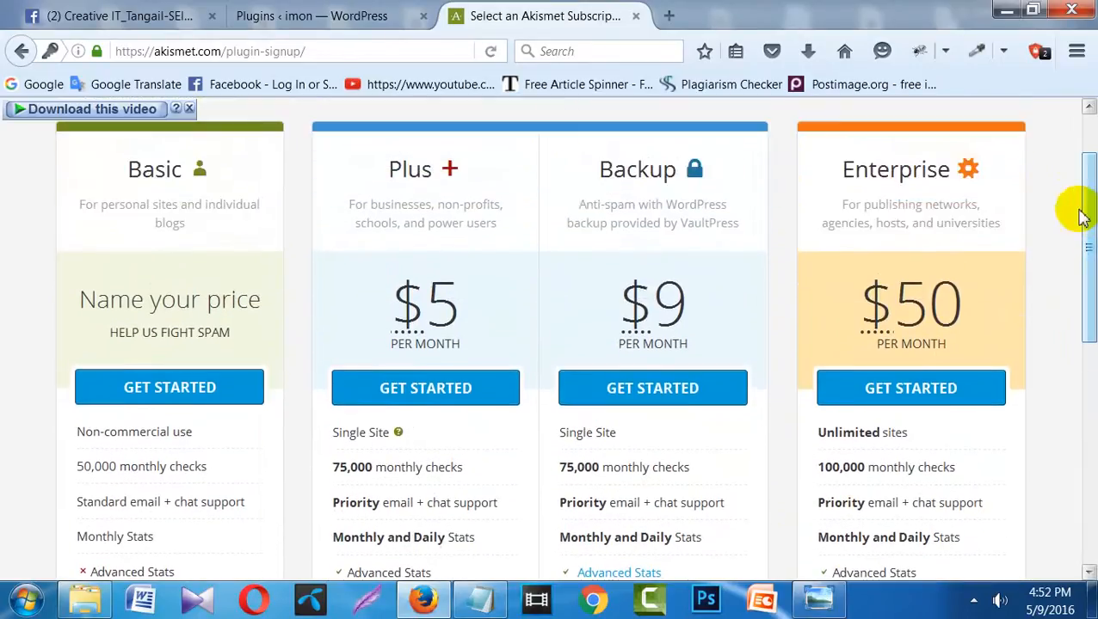
- Pick the Basic plan and drag its price slider from $36 down to $0/year
{"action": "left_click", "coordinate": [176, 389]}
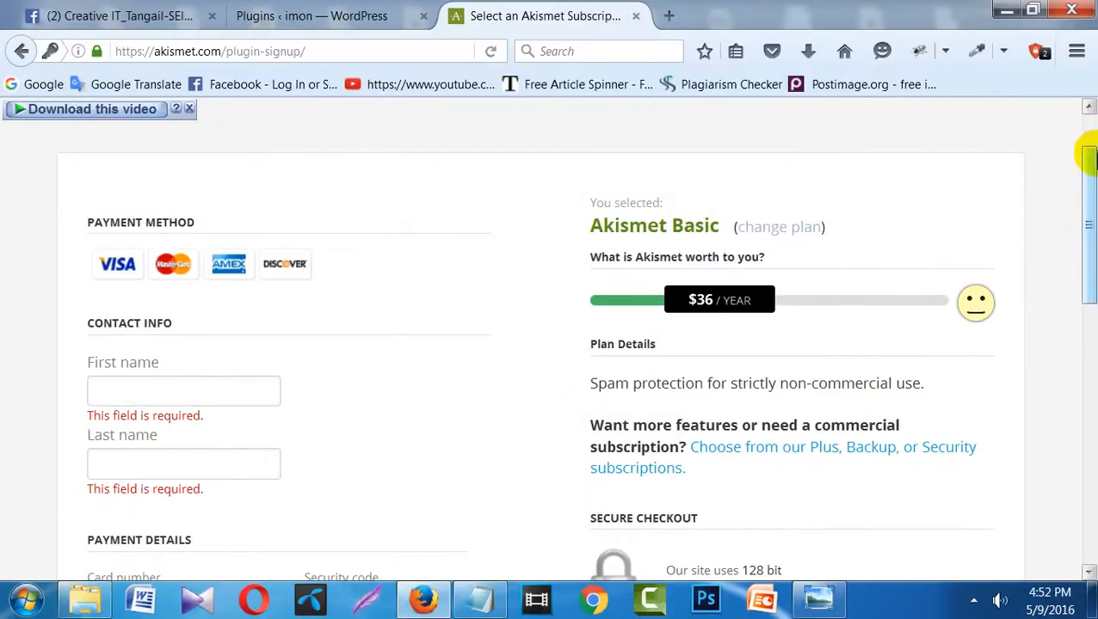
{"action": "left_click_drag", "start_coordinate": [1089, 155], "coordinate": [1071, 49]}
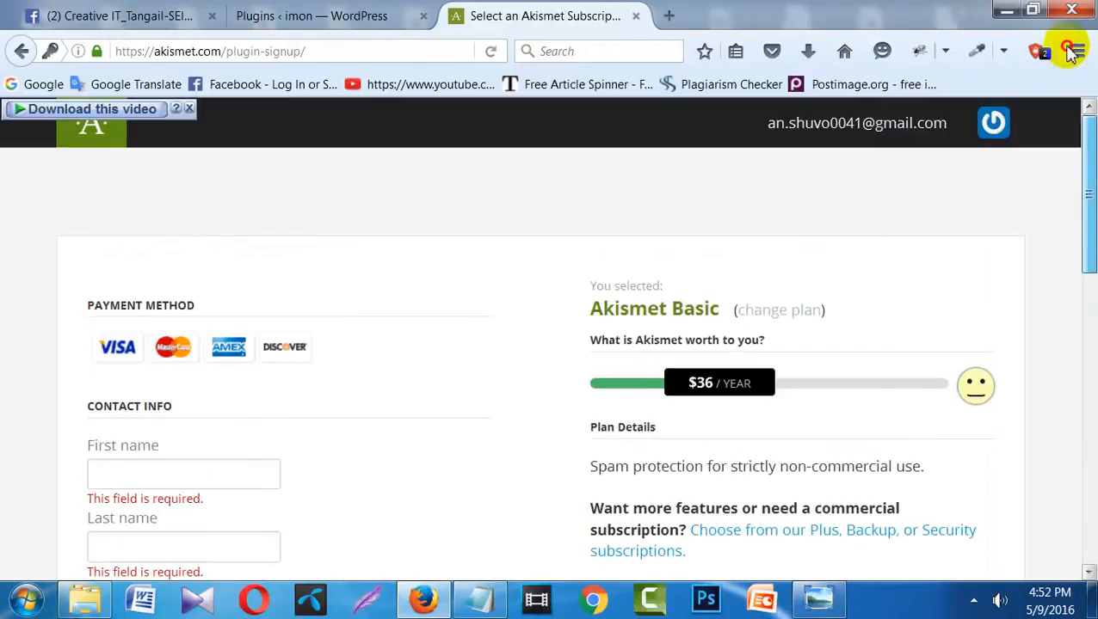
{"action": "left_click", "coordinate": [778, 308]}
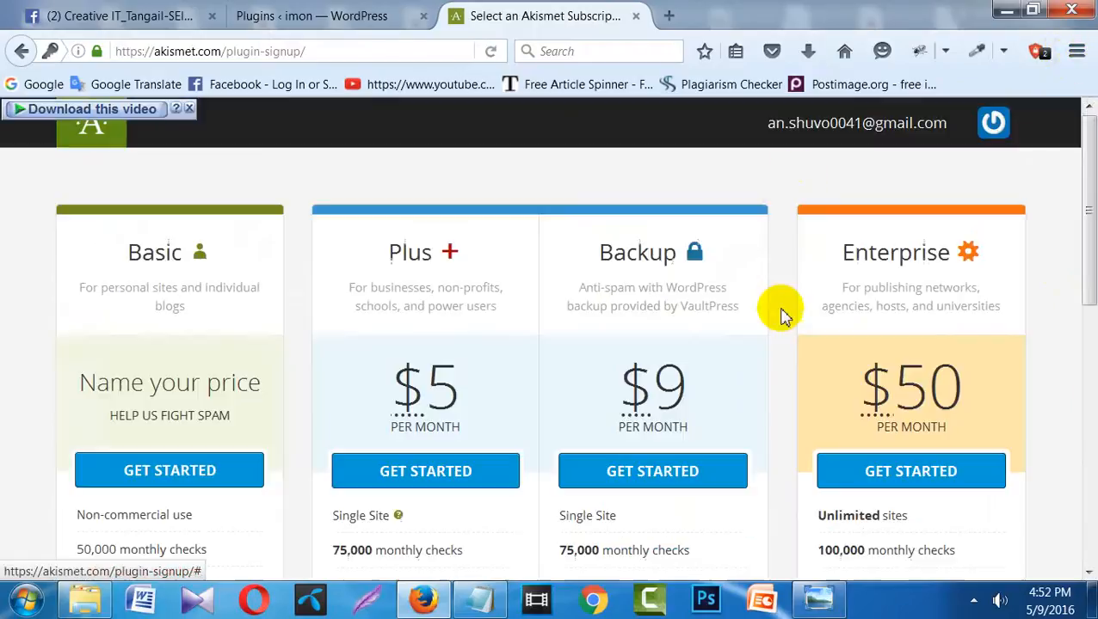
{"action": "left_click", "coordinate": [169, 472]}
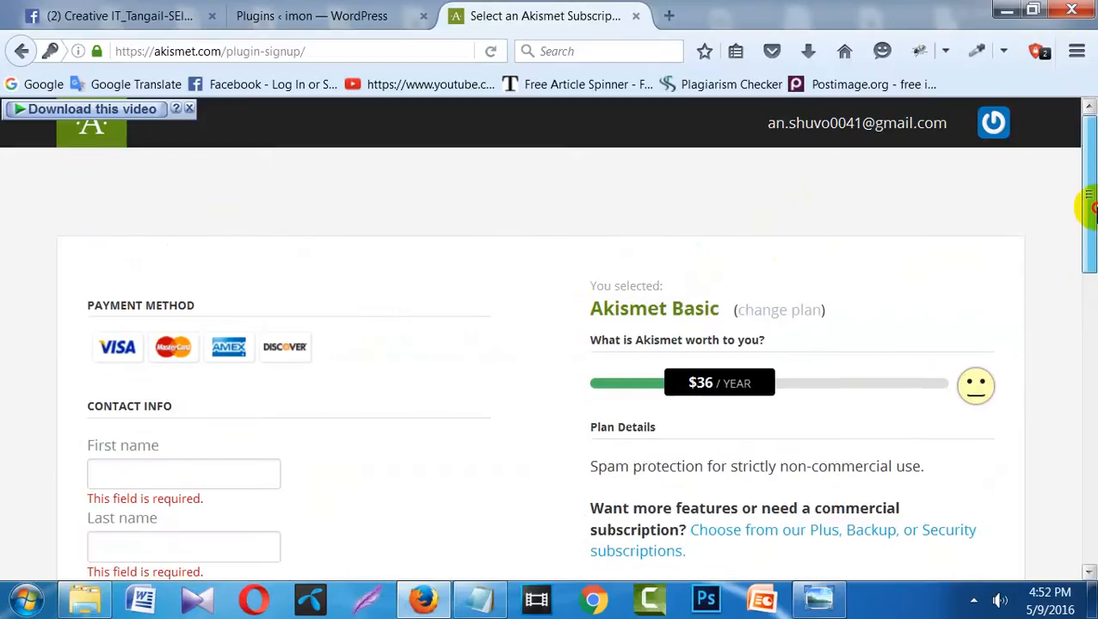
{"action": "scroll", "coordinate": [1086, 277], "scroll_direction": "down", "scroll_amount": 4}
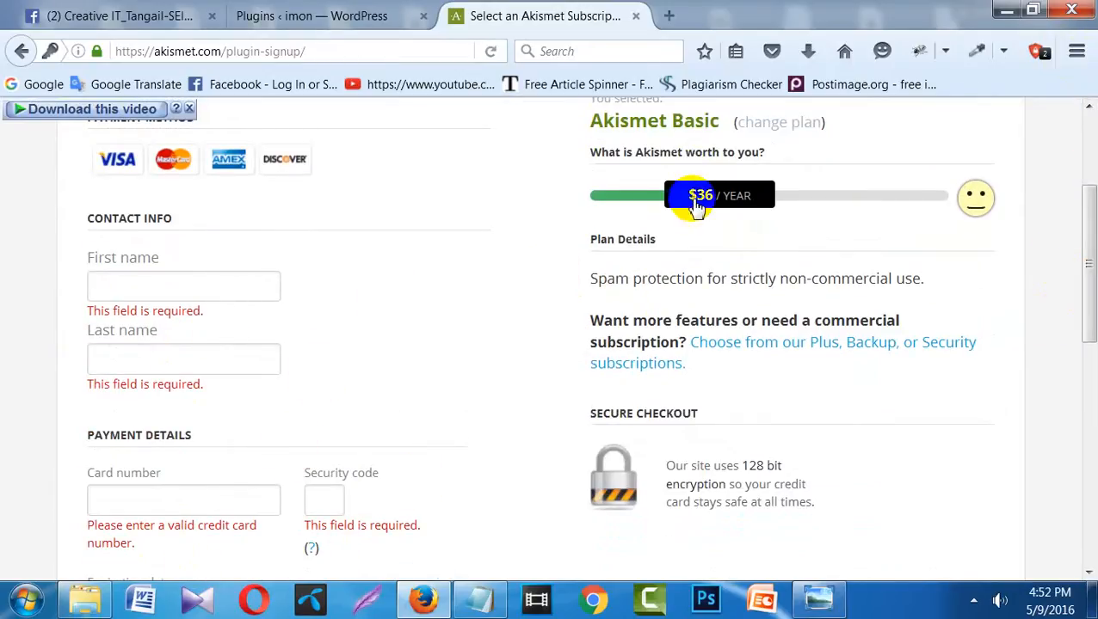
{"action": "left_click_drag", "start_coordinate": [697, 204], "coordinate": [594, 196]}
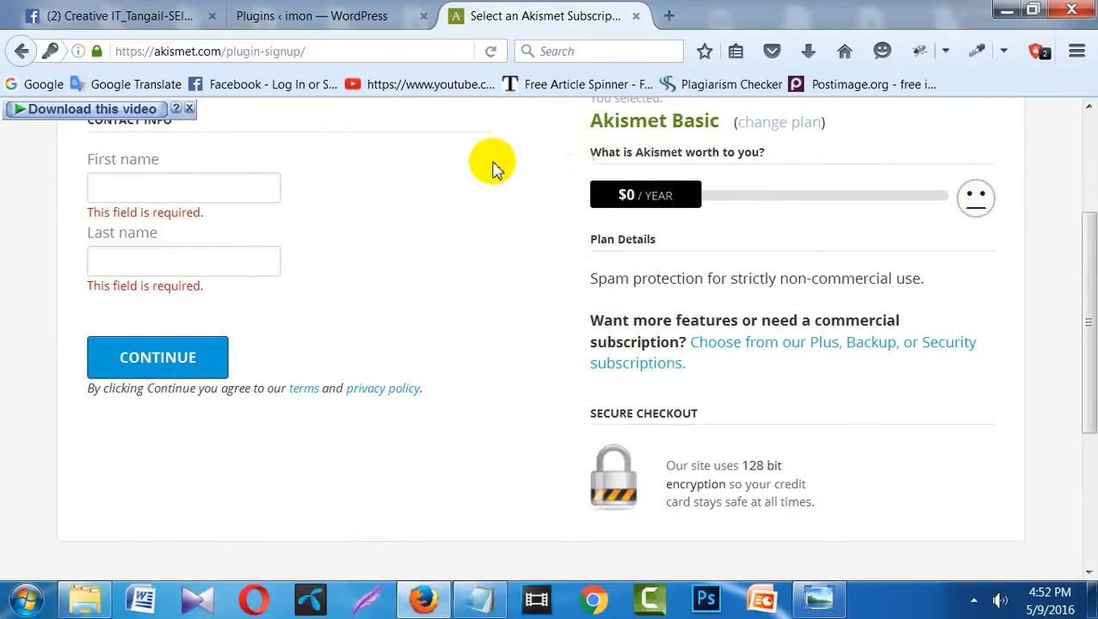
- Enter the contact's first name and surname in the Basic signup Contact Info fields, correcting a typo
{"action": "left_click", "coordinate": [218, 181]}
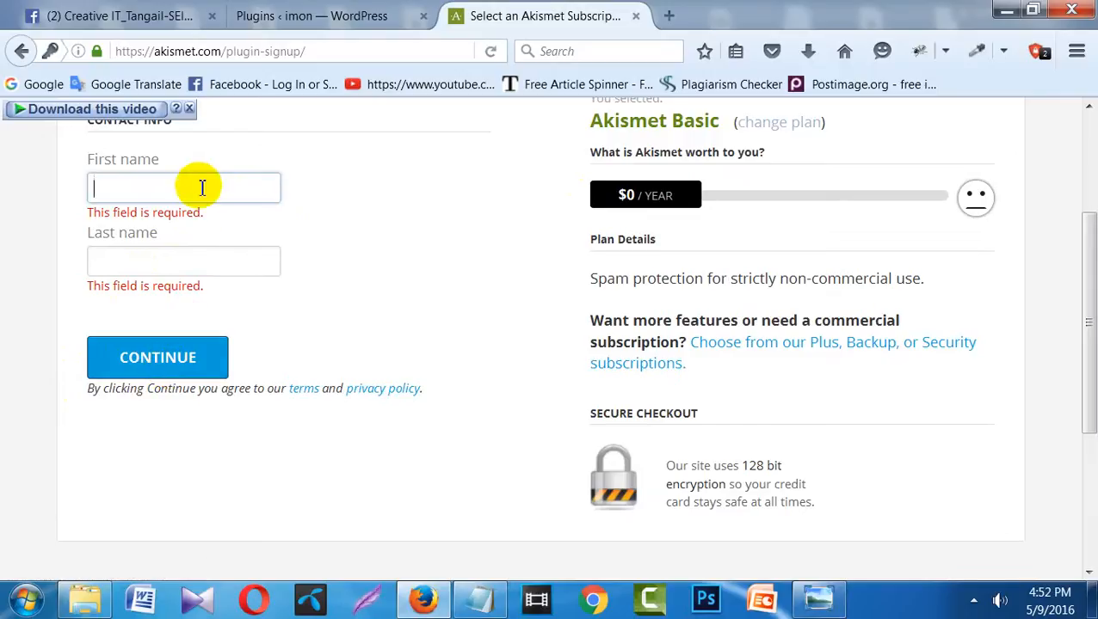
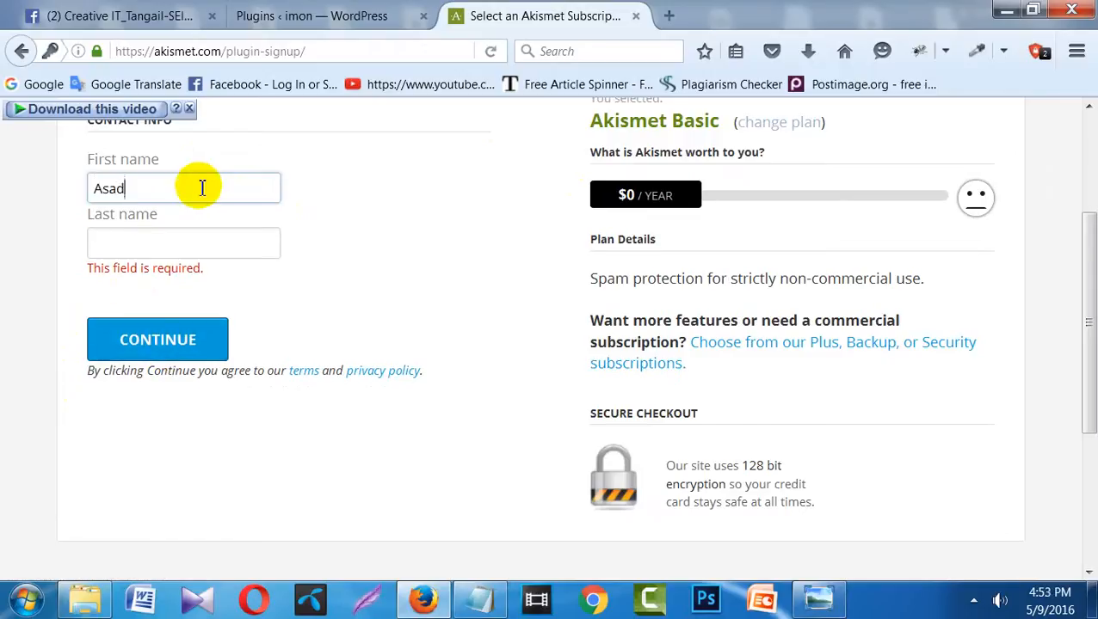
{"action": "key", "text": "Tab"}
{"action": "type", "text": "Sguv"}
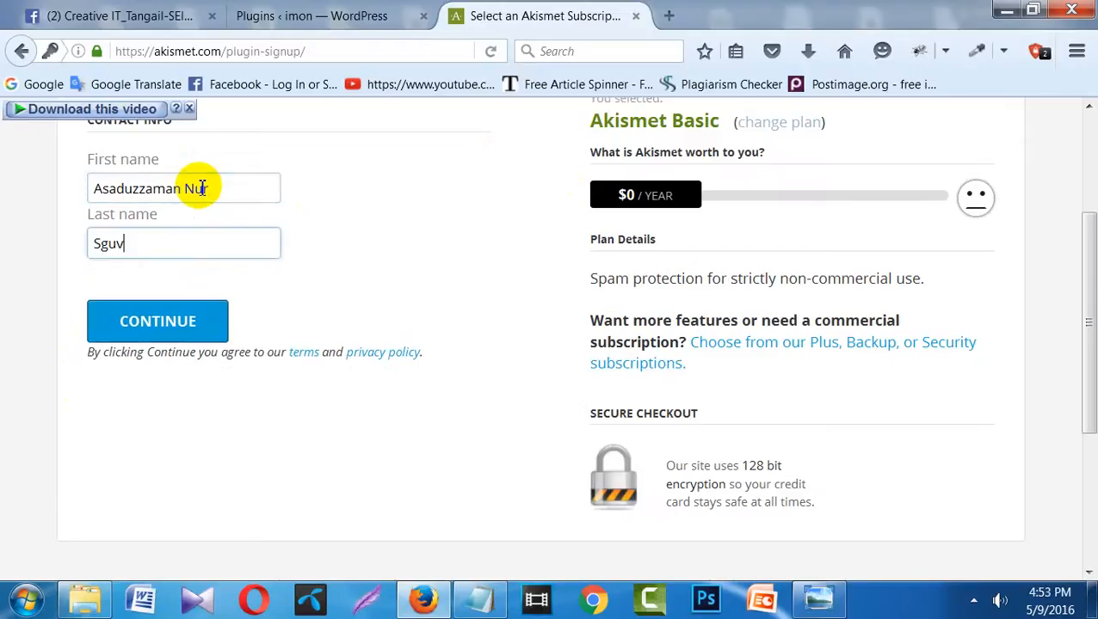
{"action": "key", "text": "BackSpace"}
{"action": "key", "text": "BackSpace"}
{"action": "key", "text": "BackSpace"}
{"action": "type", "text": "huvo"}
- Submit the Akismet Basic signup and scroll through the Account Overview page
{"action": "left_click", "coordinate": [170, 323]}
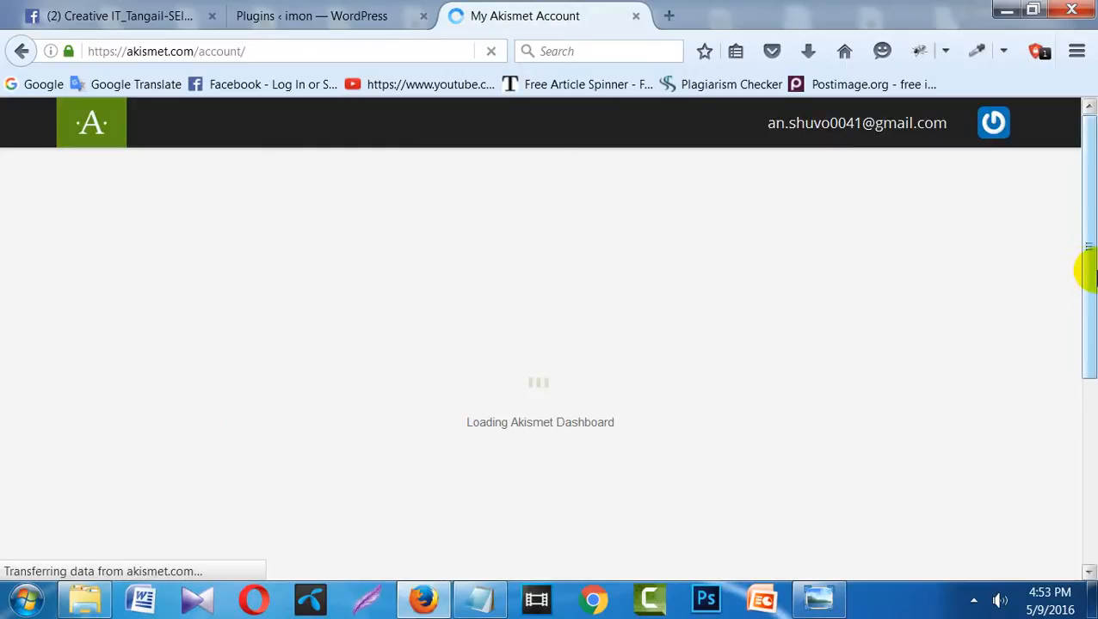
{"action": "left_click_drag", "start_coordinate": [1088, 274], "coordinate": [1089, 411]}
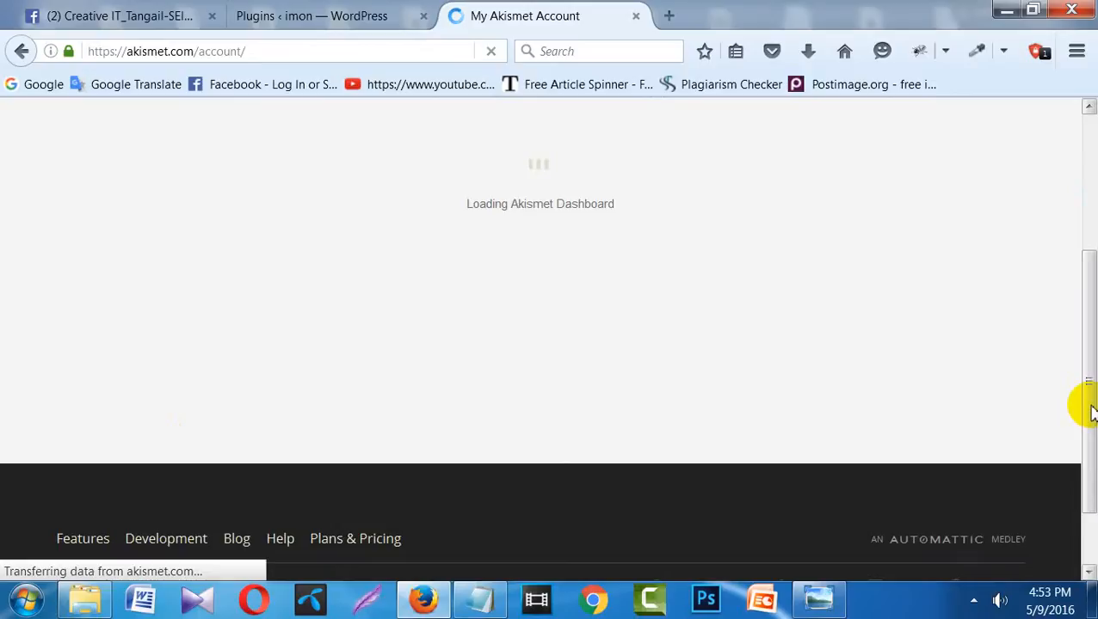
{"action": "left_click_drag", "start_coordinate": [1091, 413], "coordinate": [1091, 268]}
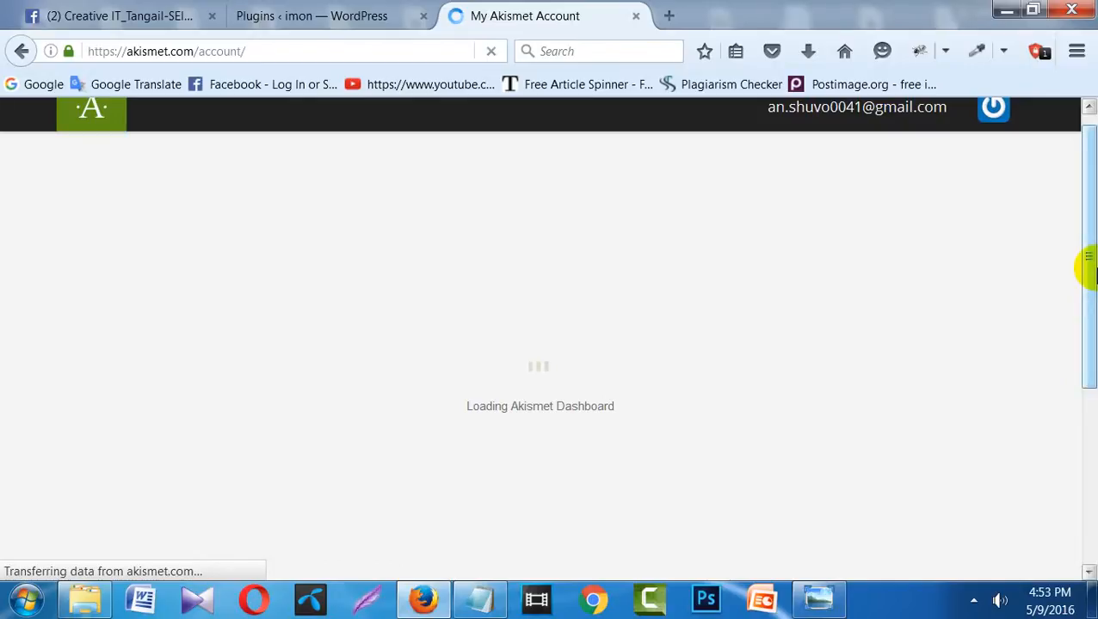
{"action": "left_click_drag", "start_coordinate": [1091, 269], "coordinate": [1091, 269]}
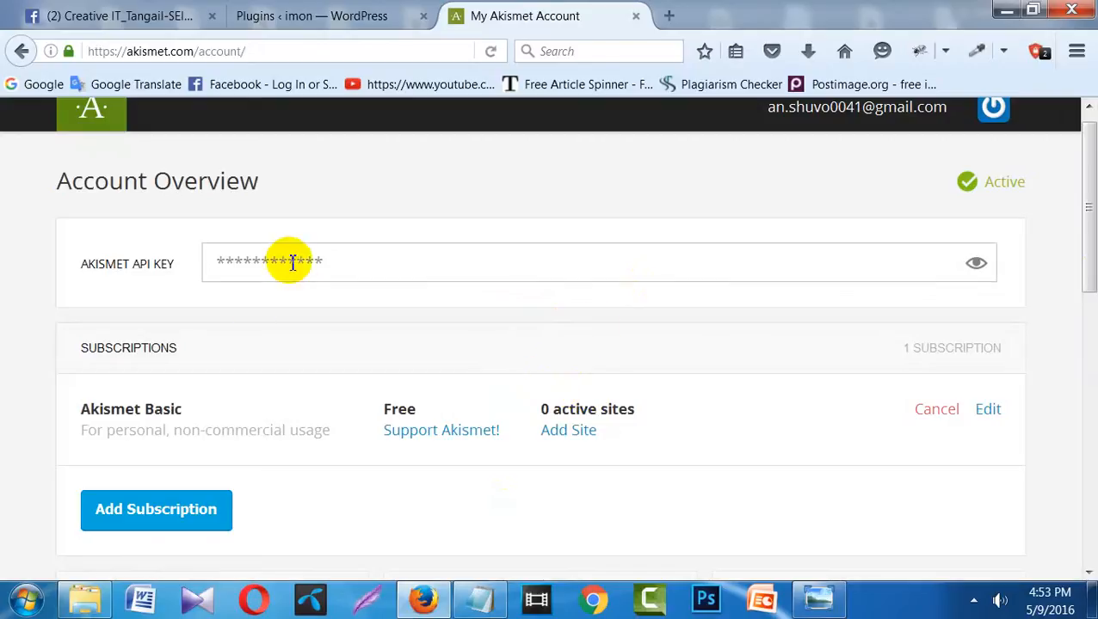
- Reveal the account's API key and select it for copying, then return to the WordPress Plugins tab
{"action": "left_click", "coordinate": [979, 272]}
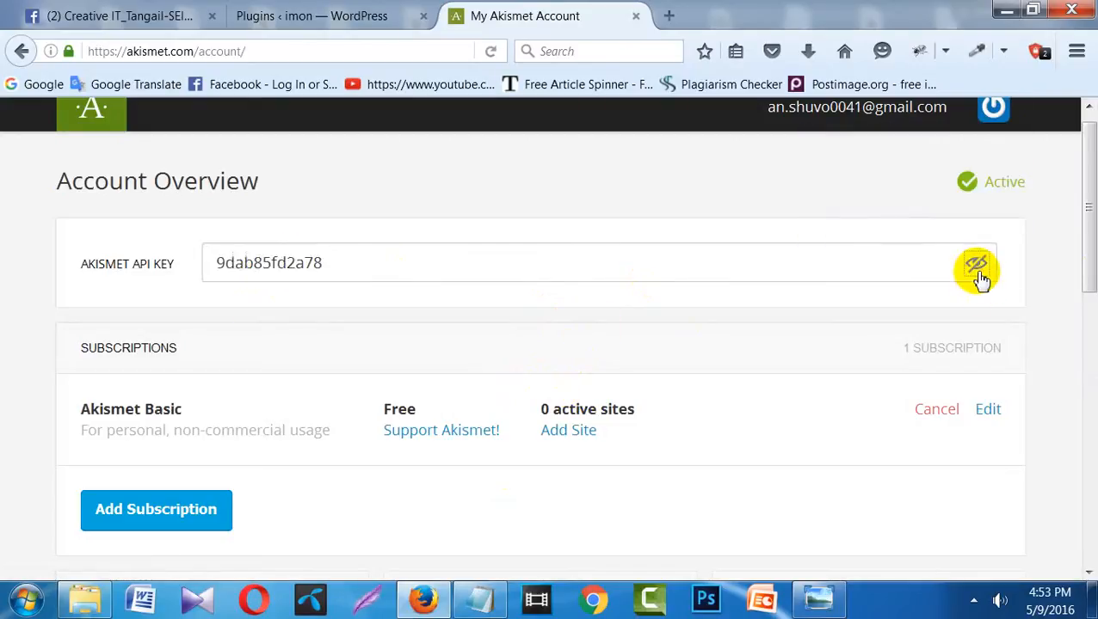
{"action": "left_click", "coordinate": [263, 265]}
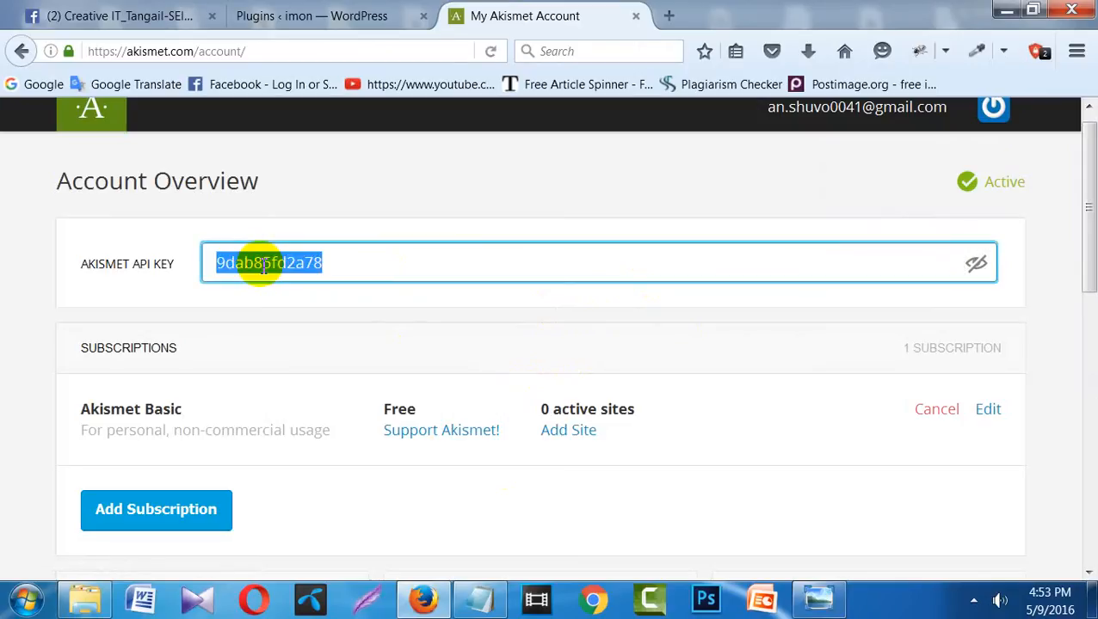
{"action": "left_click", "coordinate": [291, 12]}
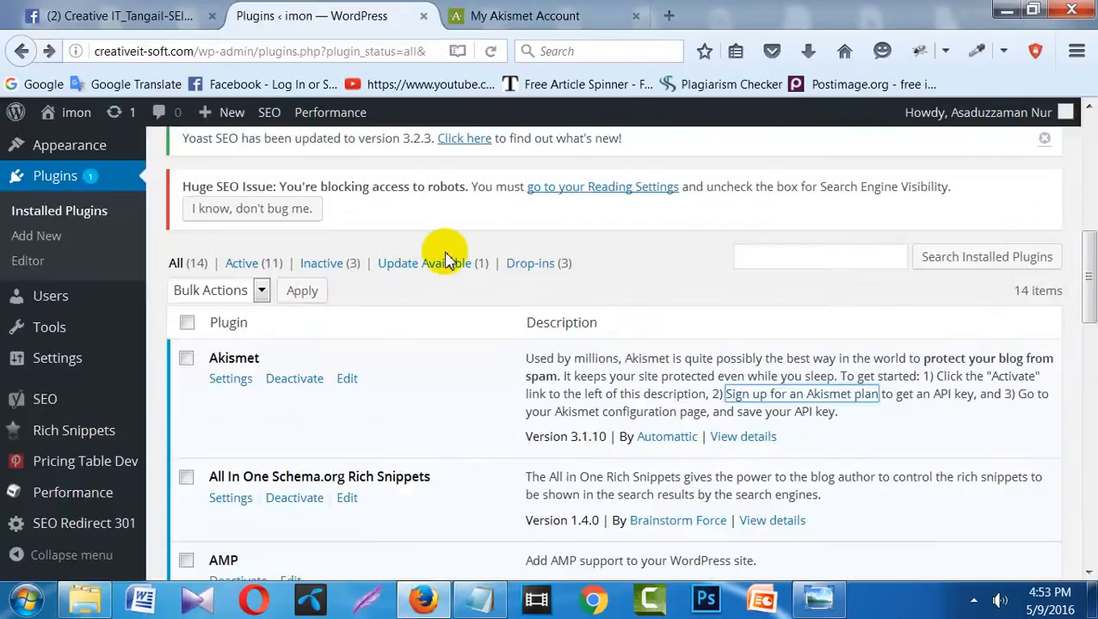
- Open Akismet account activation and paste the API key into the manual entry field
{"action": "left_click_drag", "start_coordinate": [1086, 277], "coordinate": [1086, 215]}
{"action": "left_click", "coordinate": [366, 199]}
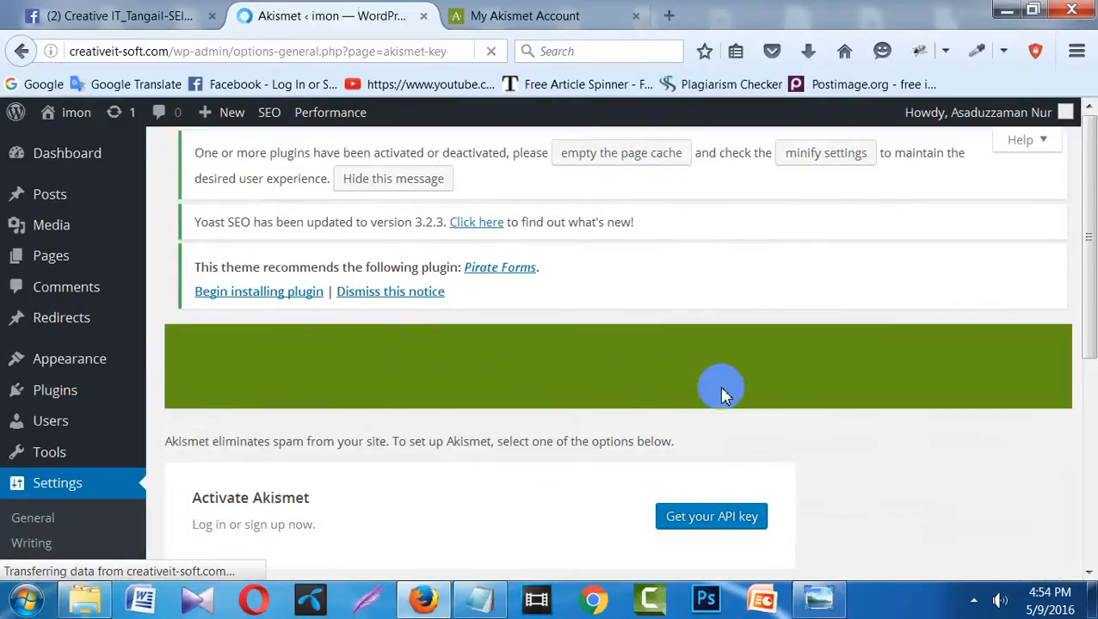
{"action": "left_click_drag", "start_coordinate": [1088, 271], "coordinate": [1081, 346]}
{"action": "left_click", "coordinate": [589, 473]}
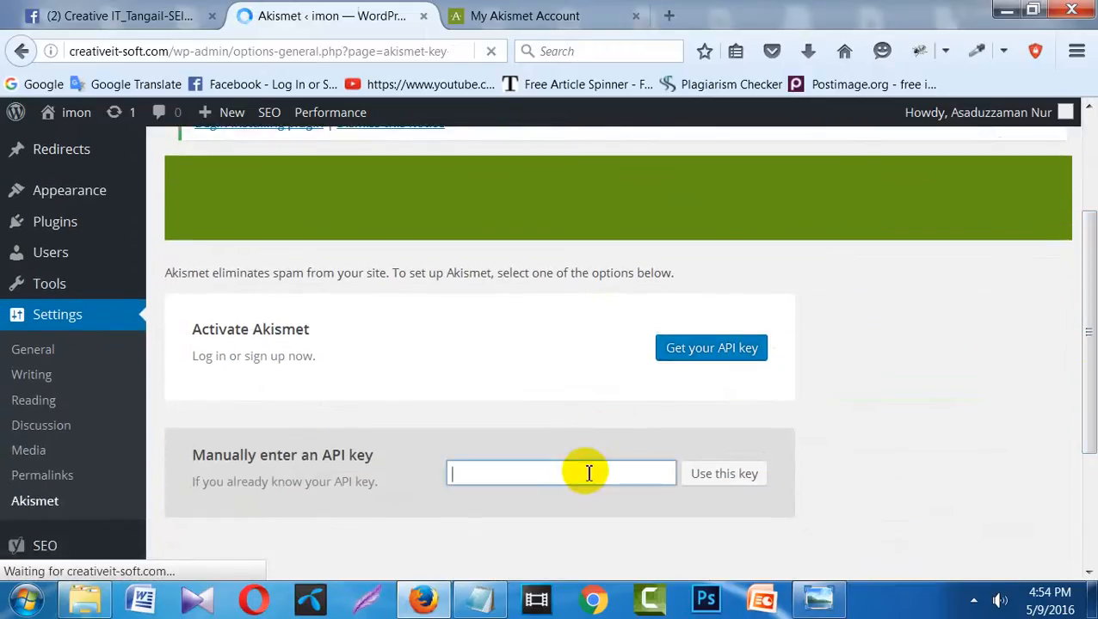
{"action": "key", "text": "ctrl+v"}
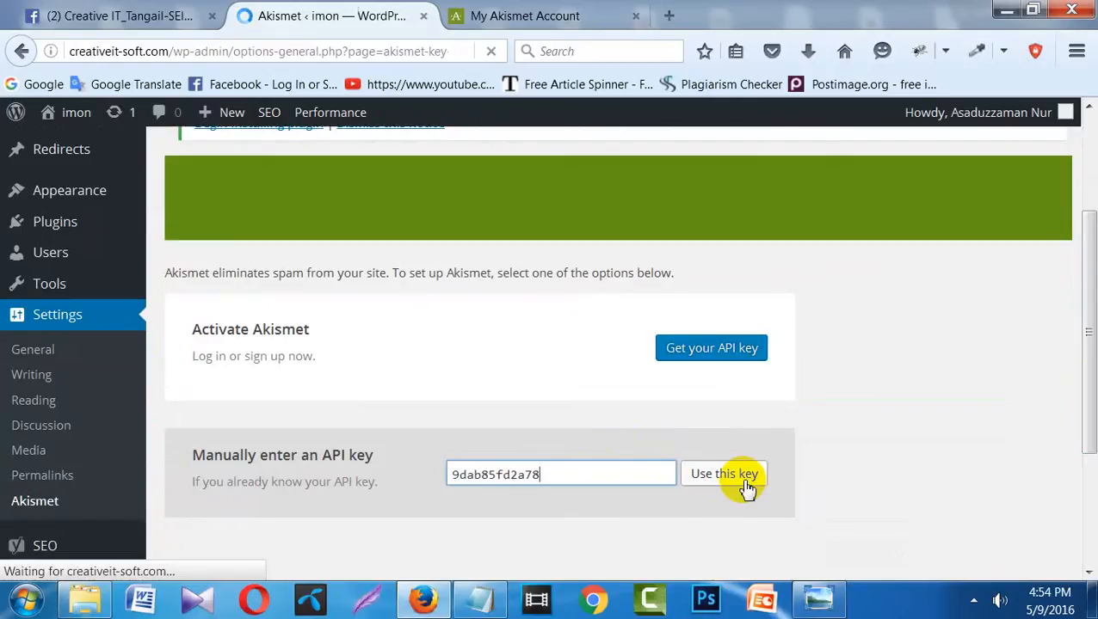
{"action": "left_click", "coordinate": [524, 12]}
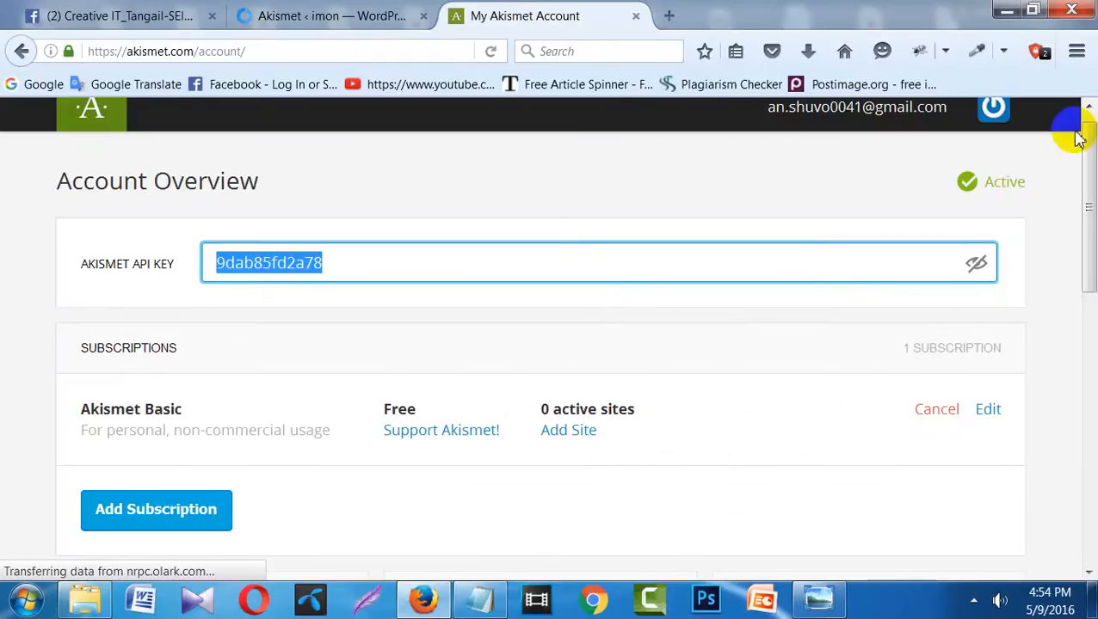
- Go back to and scroll through the Akismet subscription plans, then close that tab
{"action": "left_click_drag", "start_coordinate": [1081, 140], "coordinate": [1091, 59]}
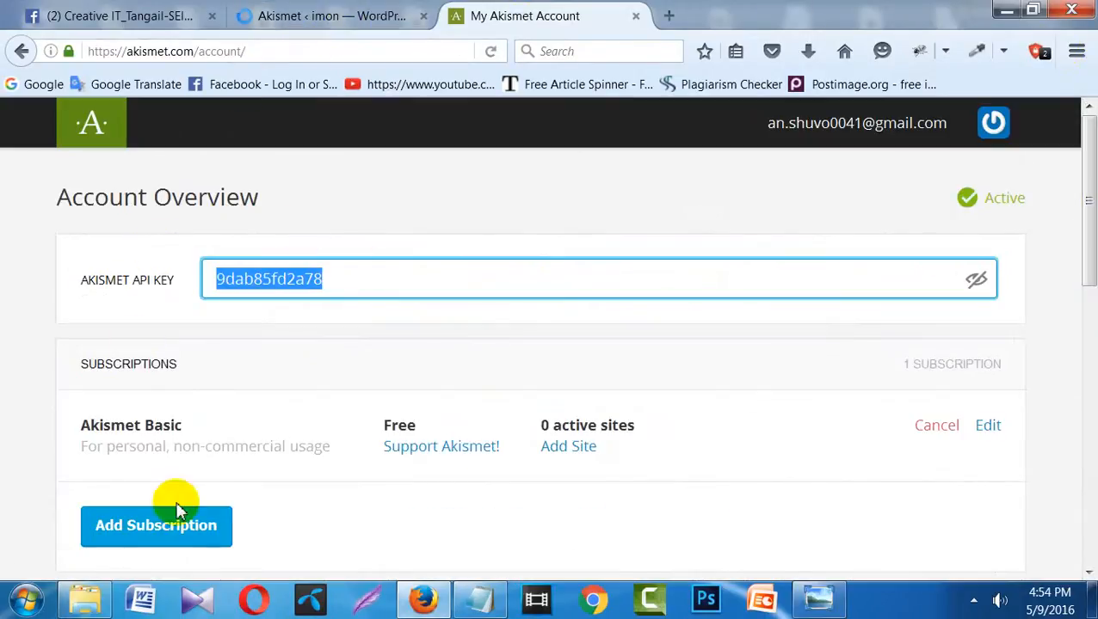
{"action": "left_click", "coordinate": [21, 51]}
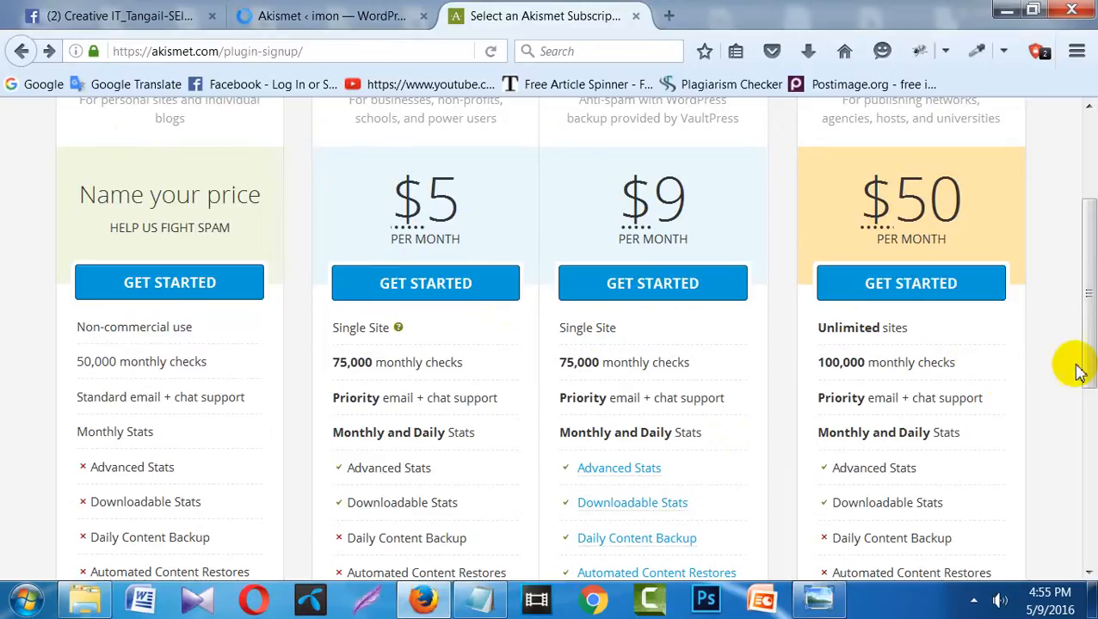
{"action": "left_click_drag", "start_coordinate": [1086, 359], "coordinate": [1088, 254]}
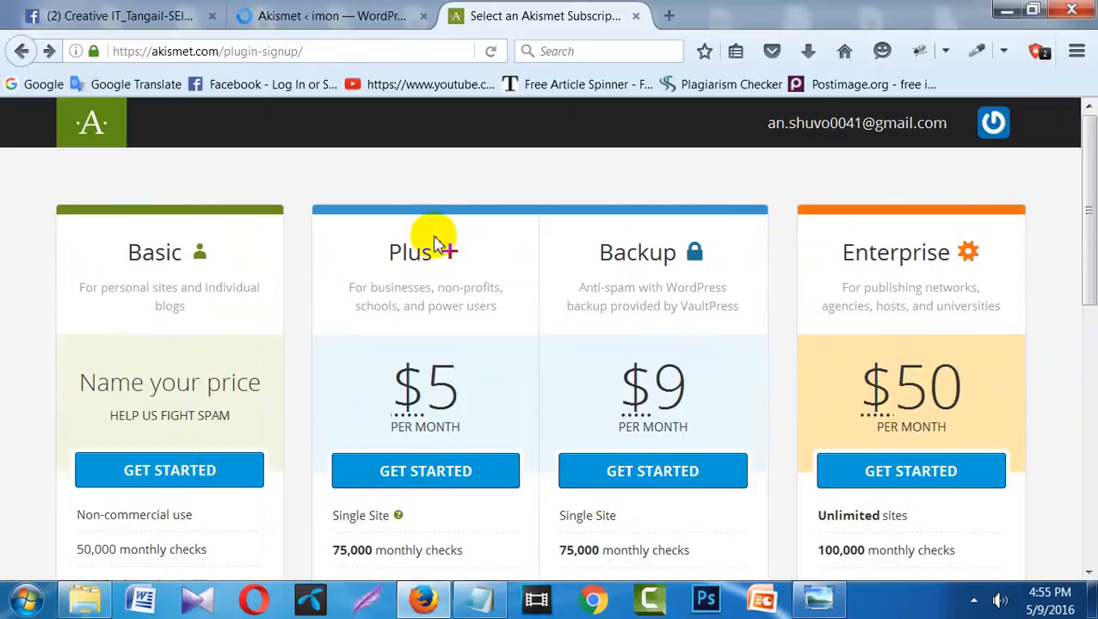
{"action": "left_click", "coordinate": [637, 17]}
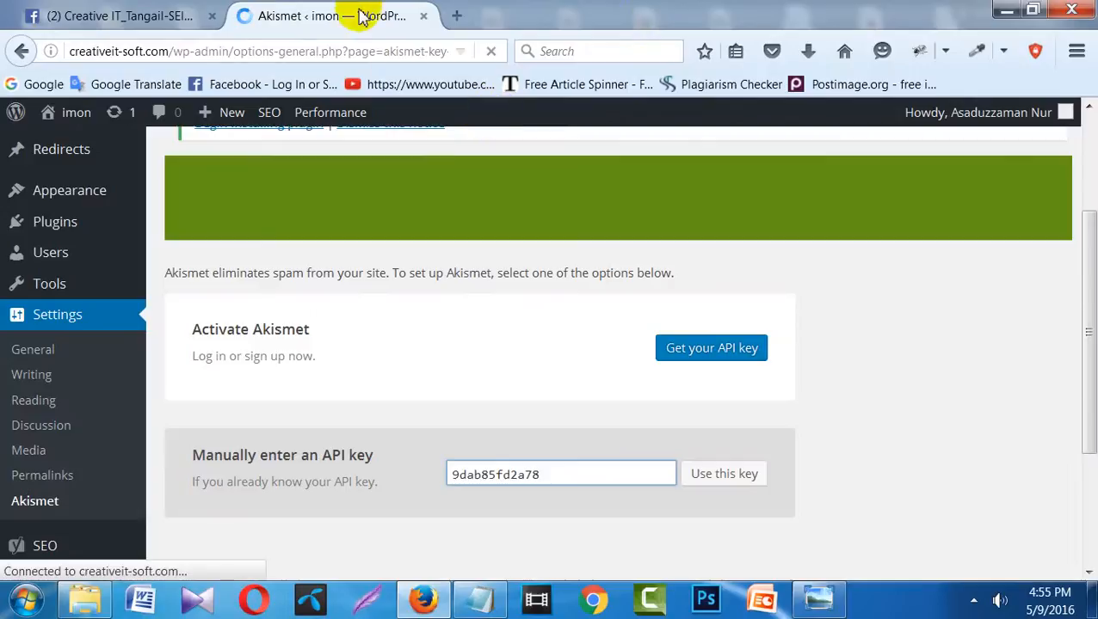
- Fix line 6 of Onsite optimization.txt to read 'Rename Uncatagorized Catagory' and minimize Notepad
{"action": "left_click", "coordinate": [480, 598]}
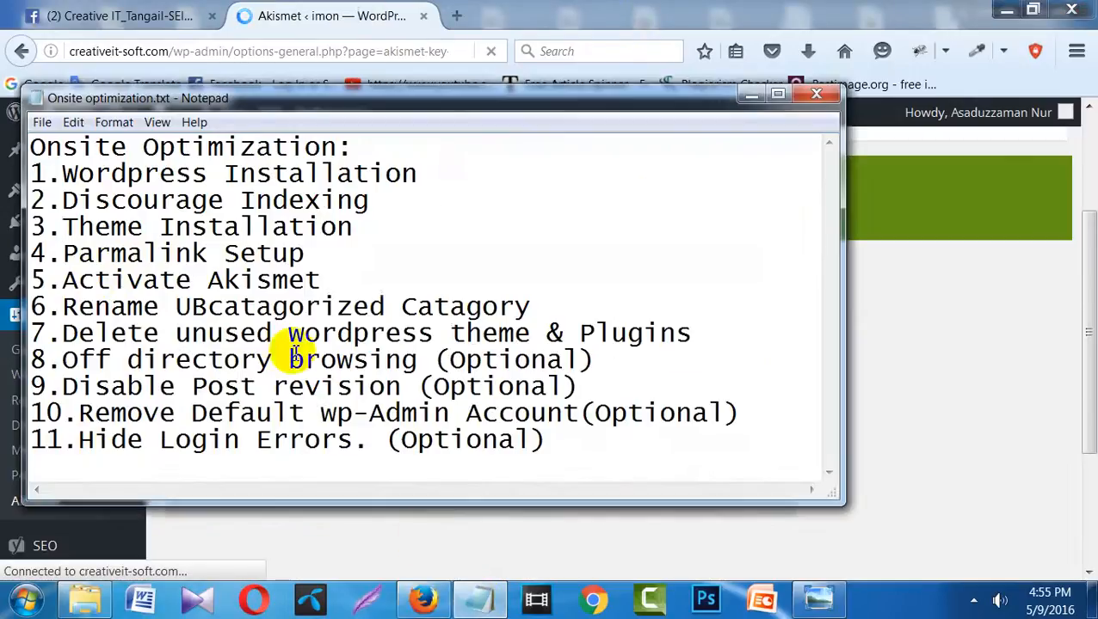
{"action": "left_click_drag", "start_coordinate": [95, 279], "coordinate": [238, 279]}
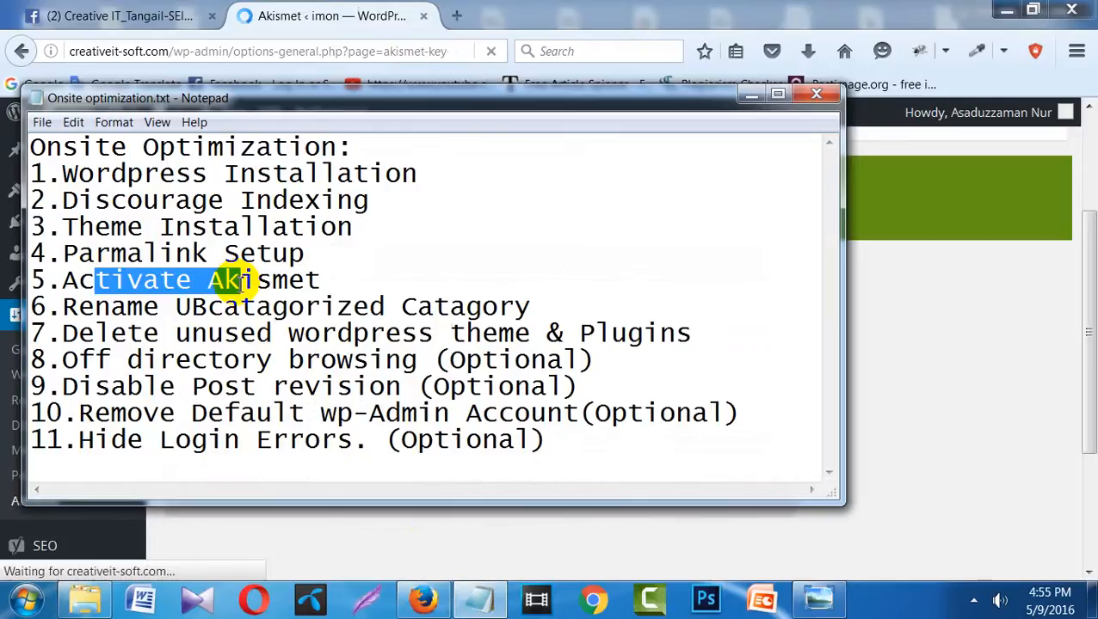
{"action": "left_click", "coordinate": [216, 312]}
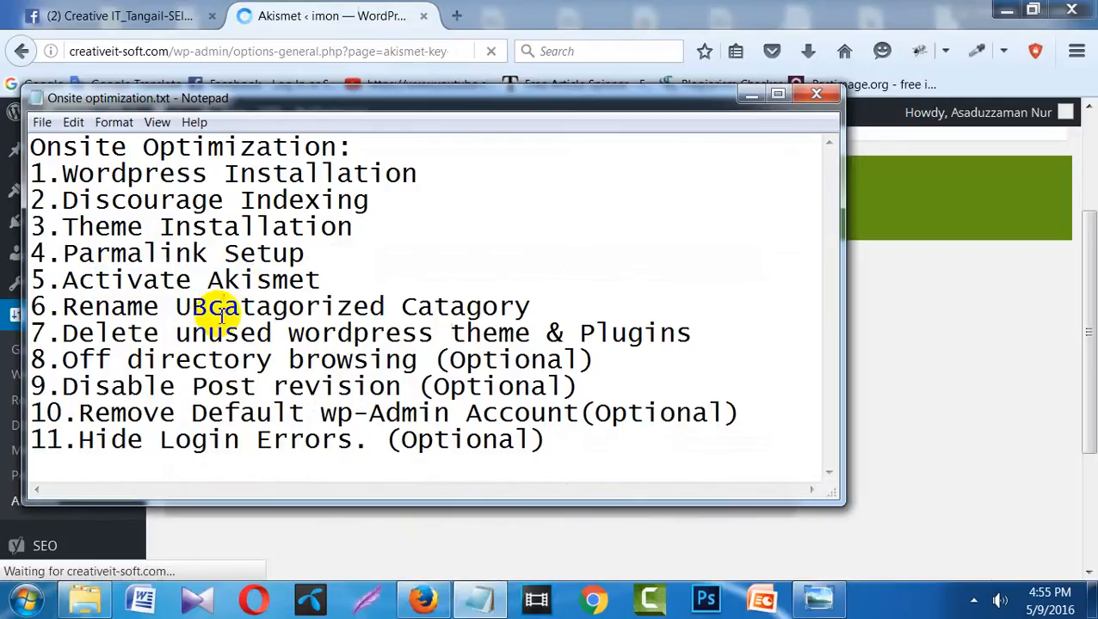
{"action": "key", "text": "BackSpace"}
{"action": "type", "text": "c"}
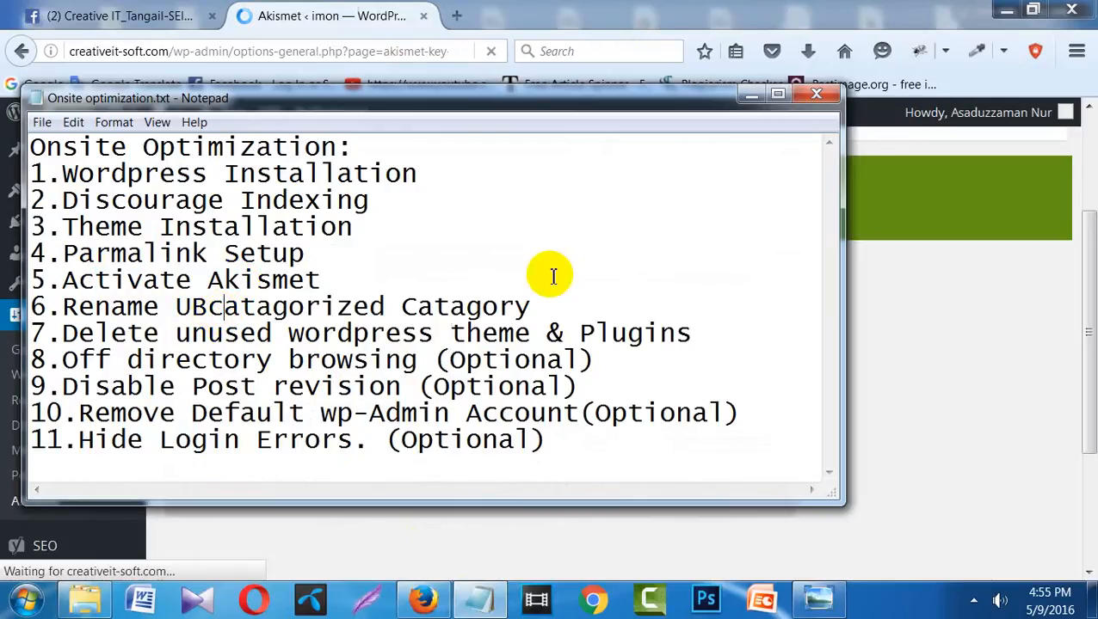
{"action": "left_click", "coordinate": [208, 308]}
{"action": "key", "text": "BackSpace"}
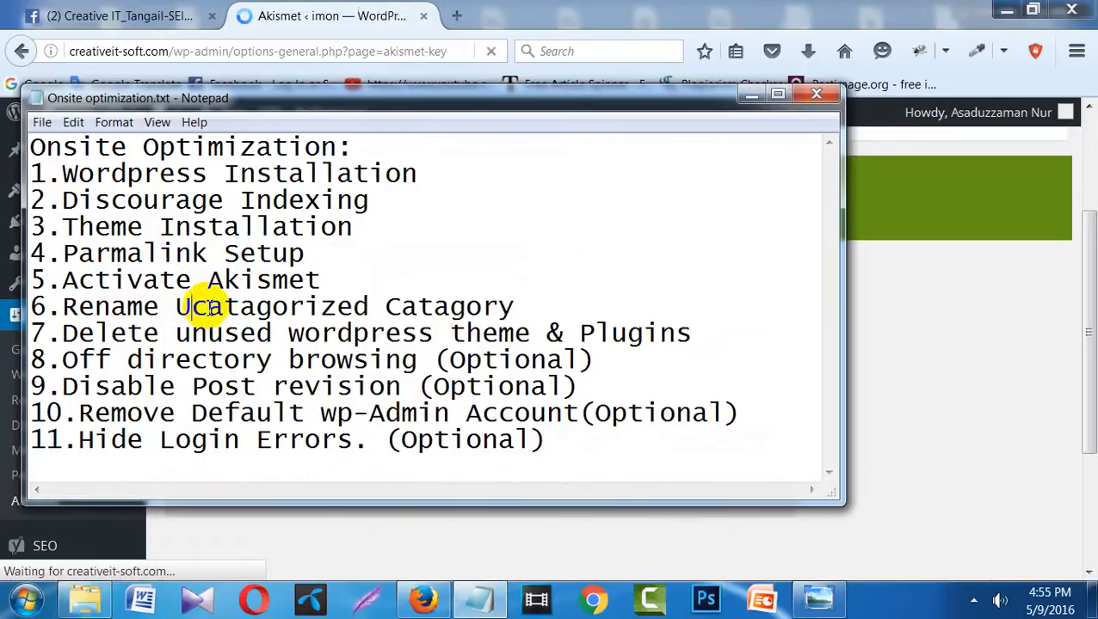
{"action": "type", "text": "n"}
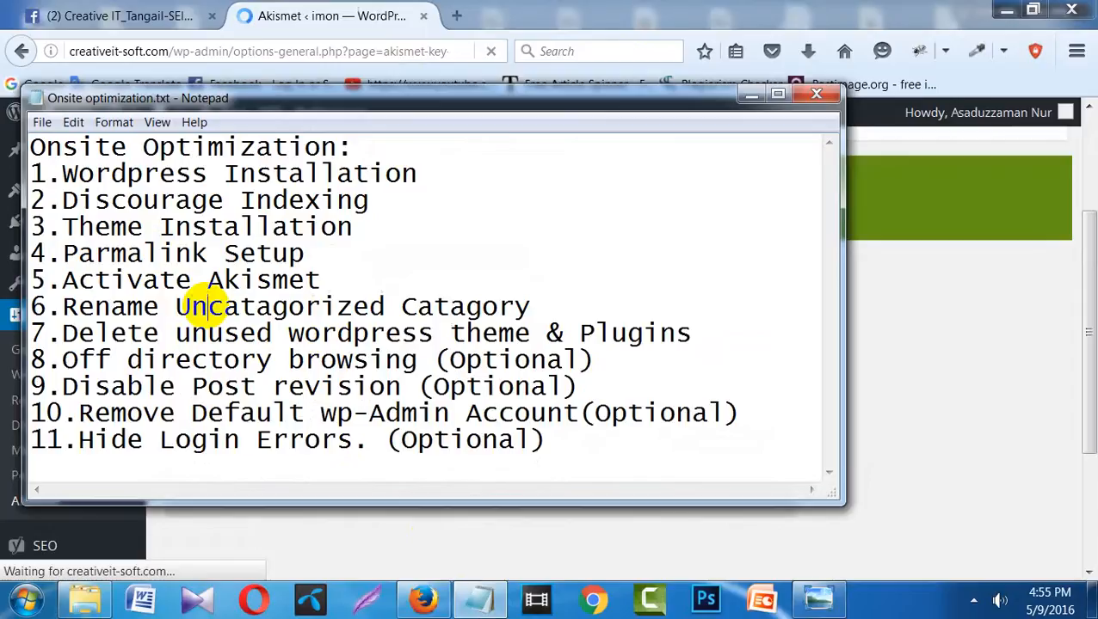
{"action": "left_click", "coordinate": [749, 95]}
{"action": "left_click", "coordinate": [923, 387]}
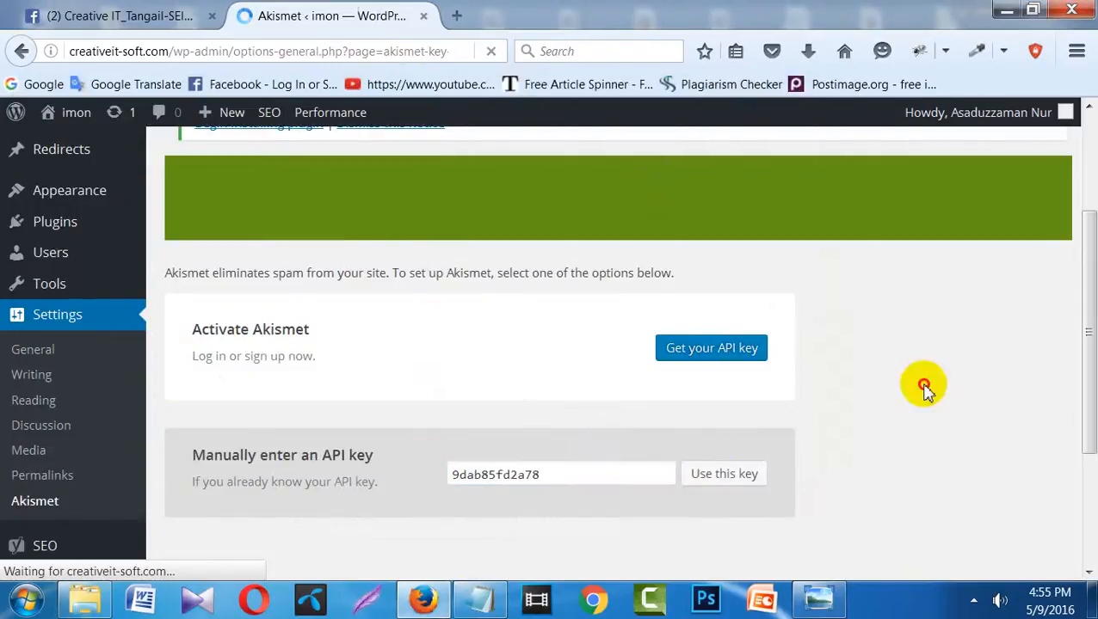
- Go to Posts > Categories and scroll to the table listing Payroll, Test and Uncategorized
{"action": "mouse_move", "coordinate": [48, 259]}
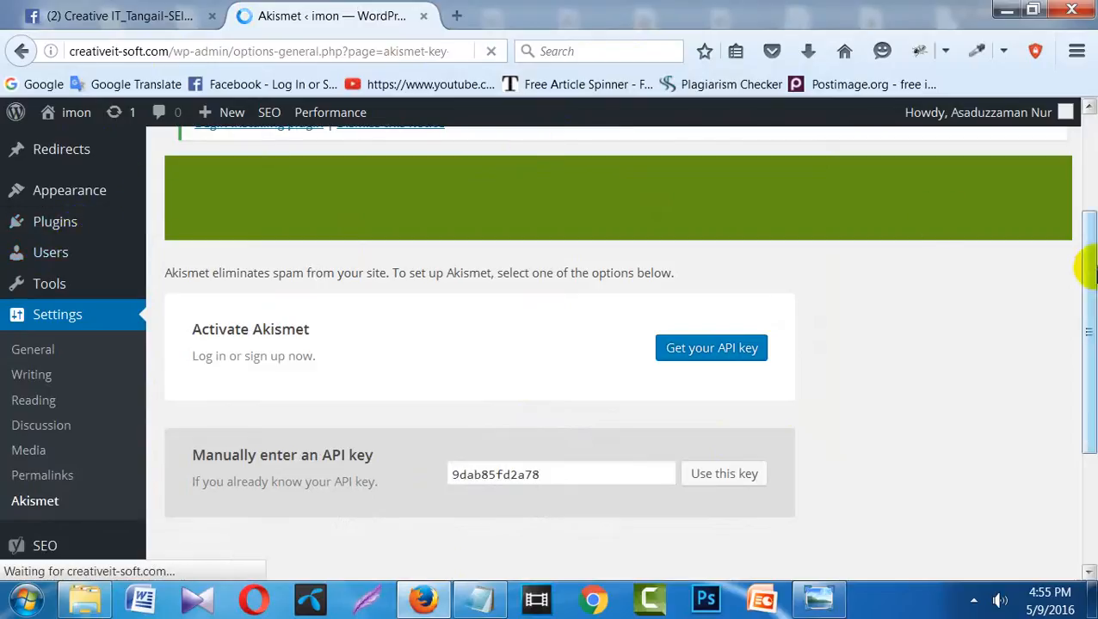
{"action": "left_click_drag", "start_coordinate": [1088, 271], "coordinate": [1091, 188]}
{"action": "mouse_move", "coordinate": [66, 255]}
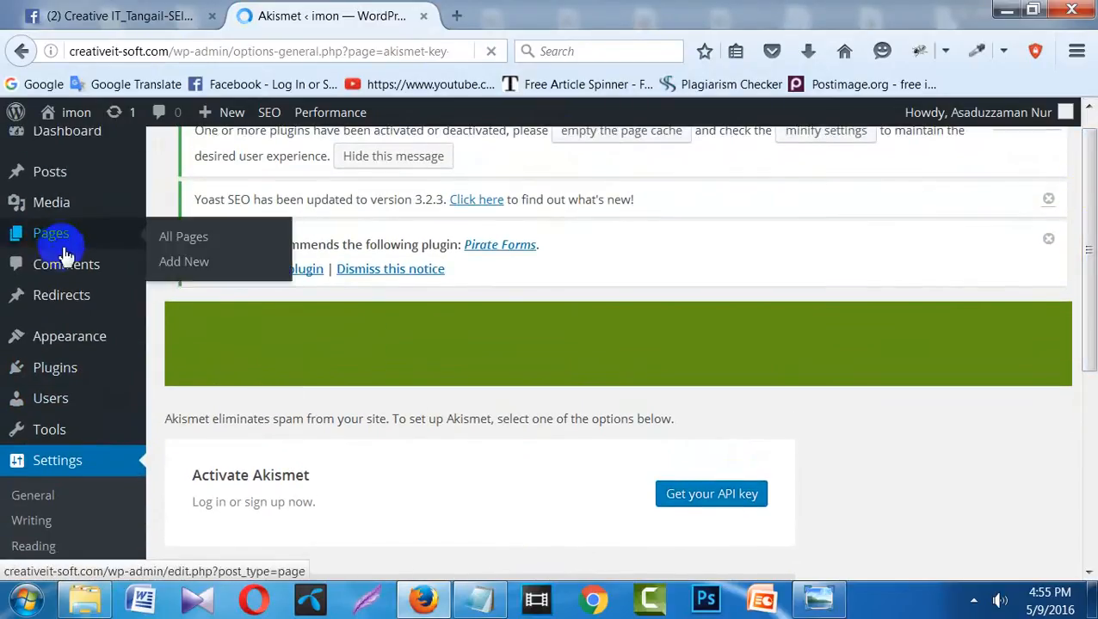
{"action": "mouse_move", "coordinate": [52, 179]}
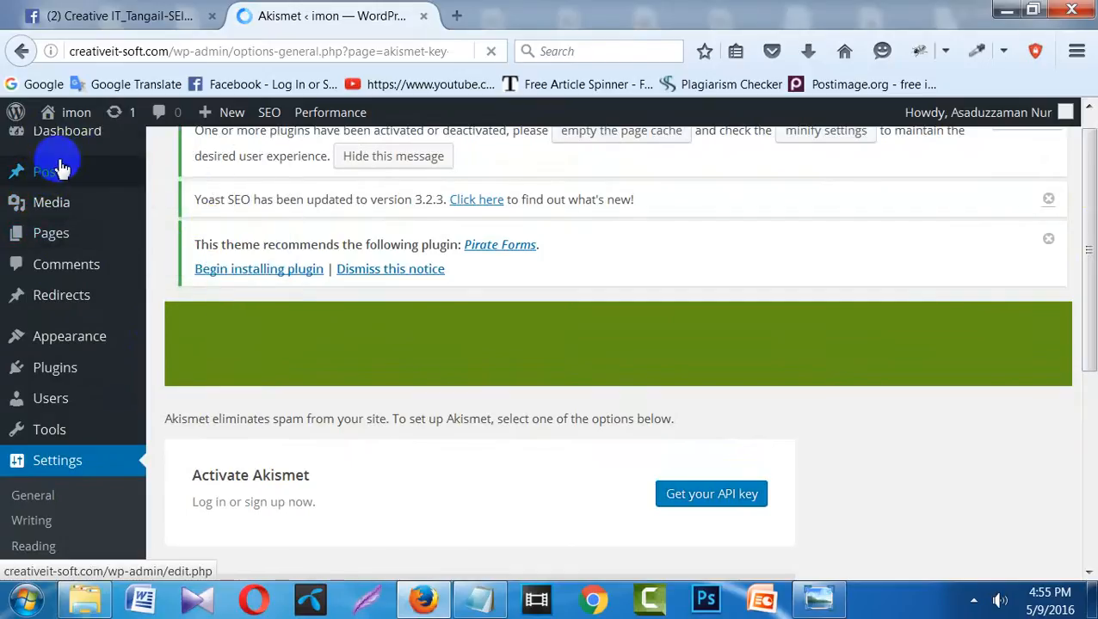
{"action": "left_click", "coordinate": [208, 227]}
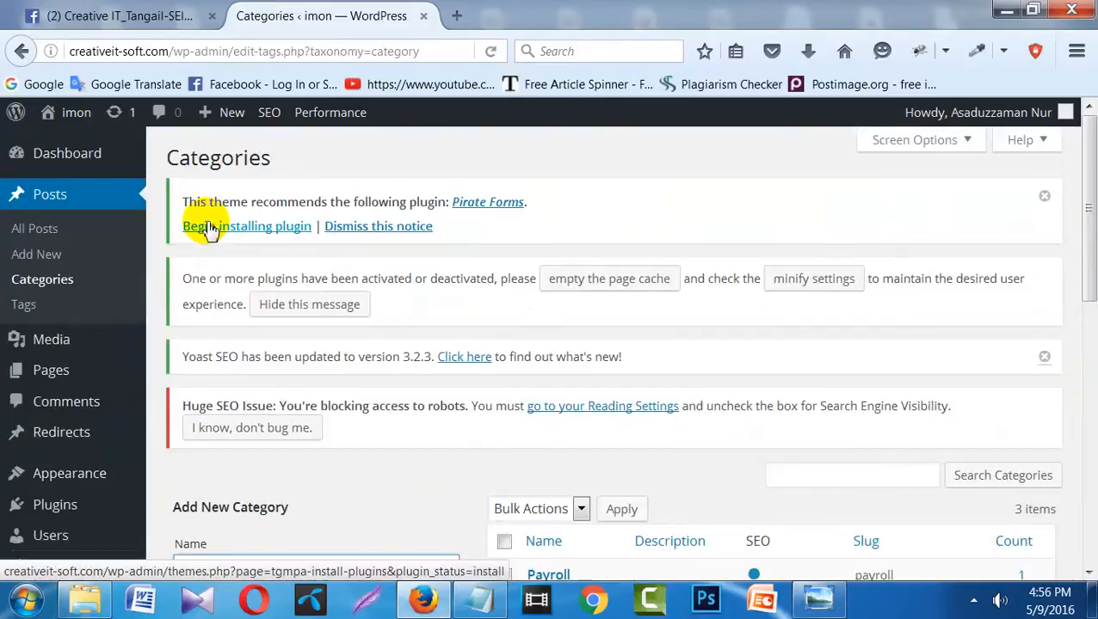
{"action": "left_click_drag", "start_coordinate": [1086, 238], "coordinate": [1086, 406]}
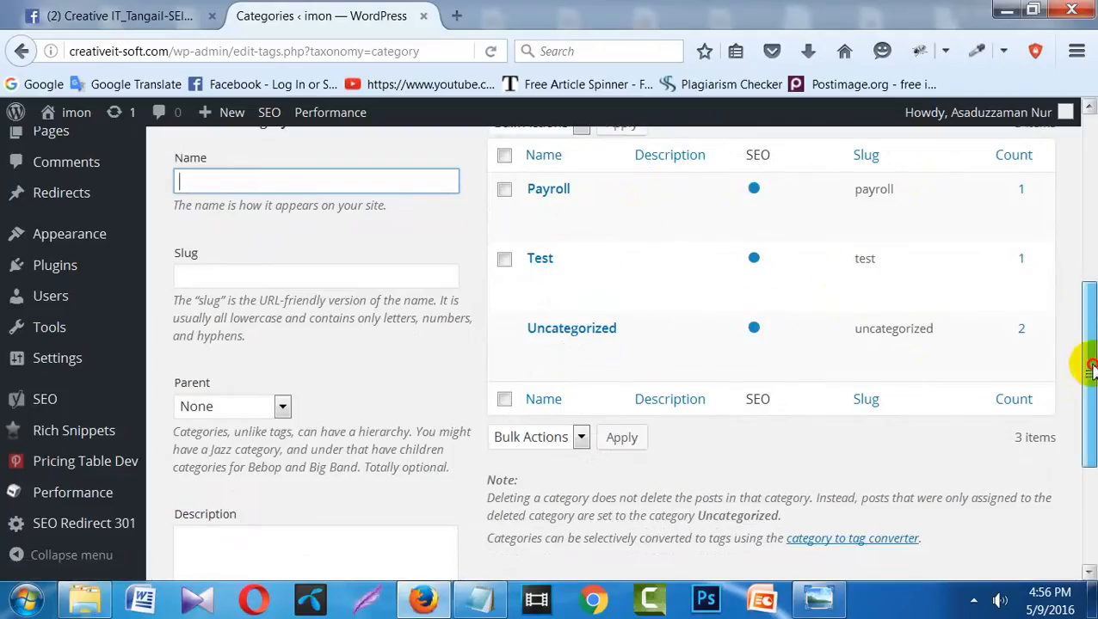
{"action": "left_click_drag", "start_coordinate": [1086, 360], "coordinate": [1087, 313]}
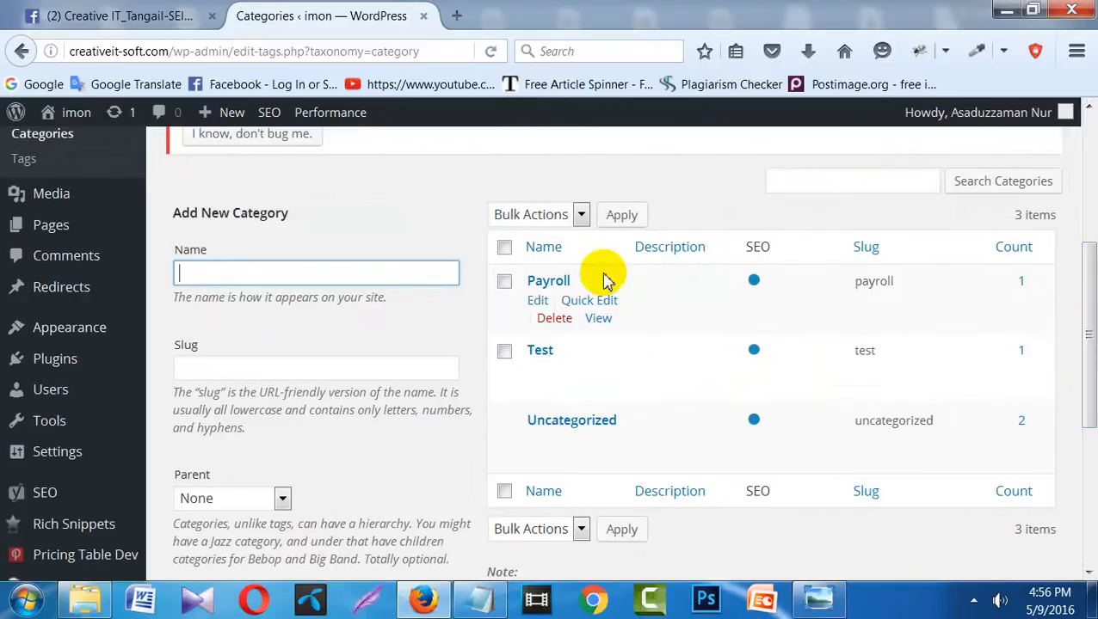
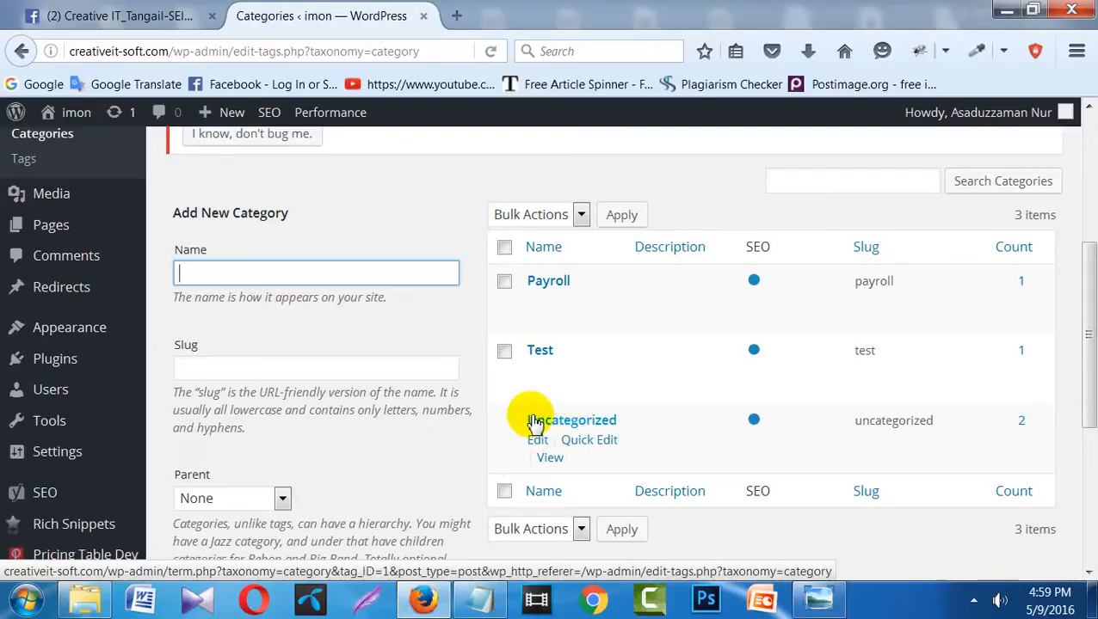
- Open the Uncategorized category's edit form and review its name and slug 'uncategorized'
{"action": "left_click", "coordinate": [536, 441]}
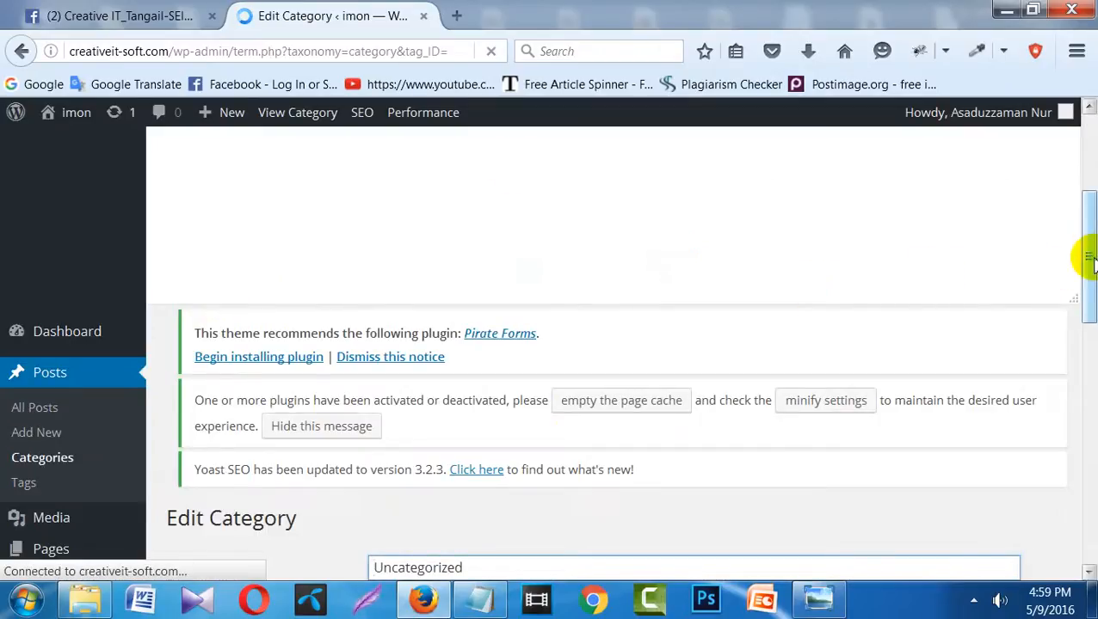
{"action": "scroll", "coordinate": [1091, 311], "scroll_direction": "down", "scroll_amount": 2}
{"action": "left_click_drag", "start_coordinate": [1091, 311], "coordinate": [1089, 432]}
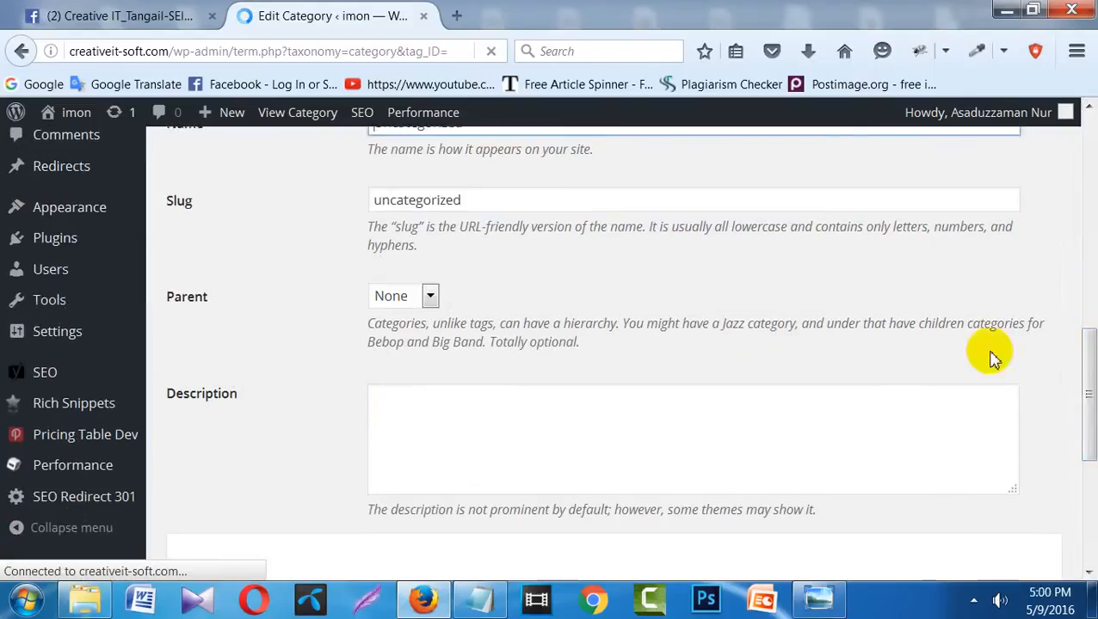
{"action": "left_click_drag", "start_coordinate": [1088, 382], "coordinate": [1071, 296]}
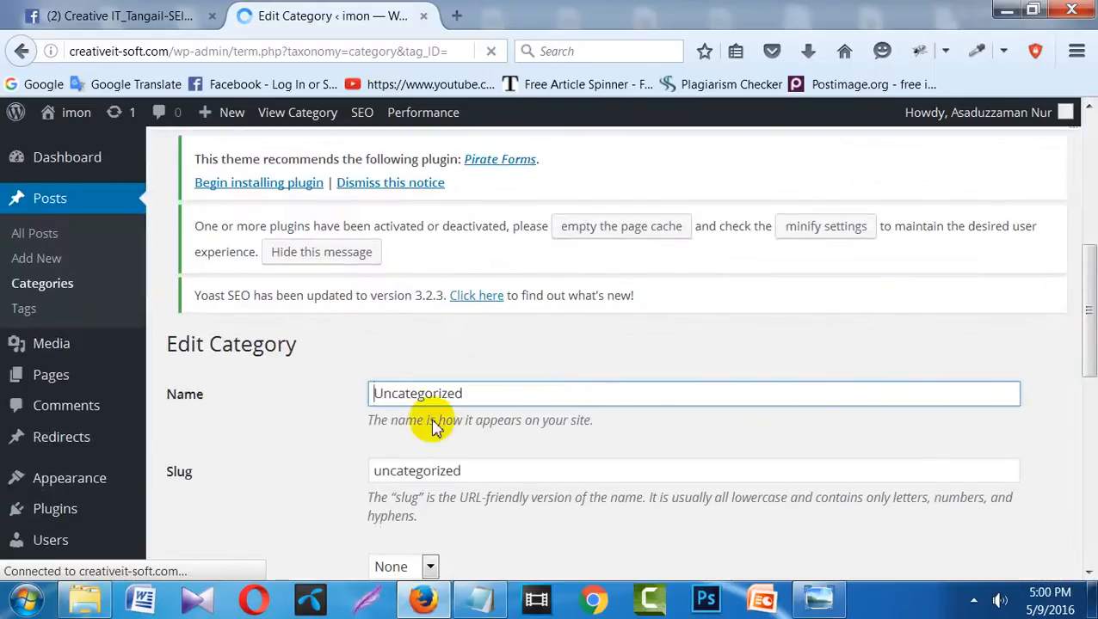
{"action": "double_click", "coordinate": [429, 392]}
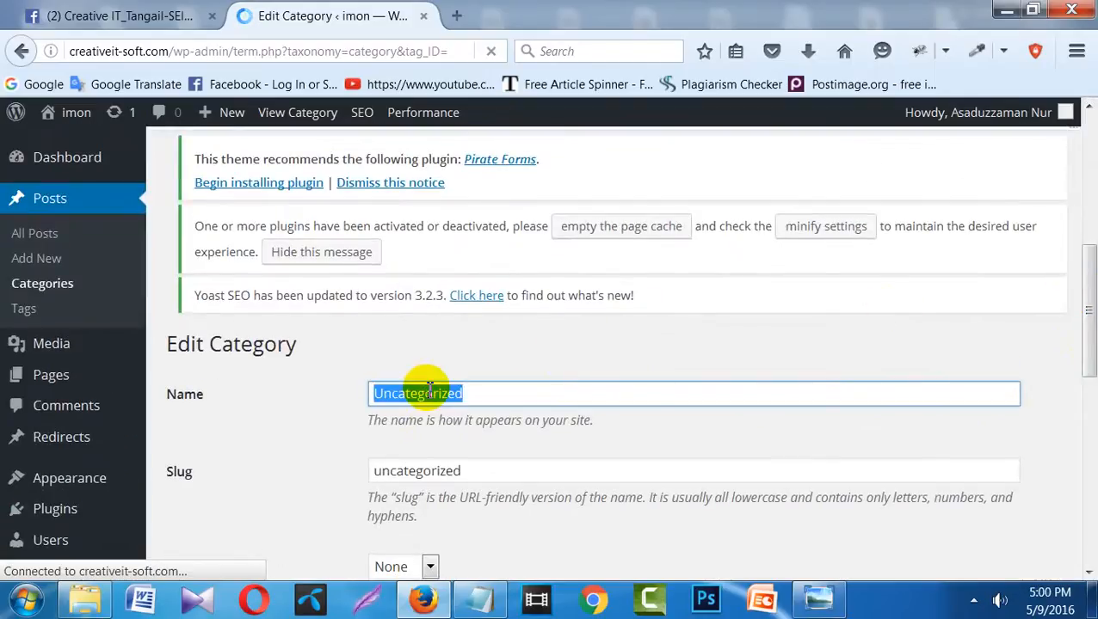
{"action": "left_click", "coordinate": [446, 350]}
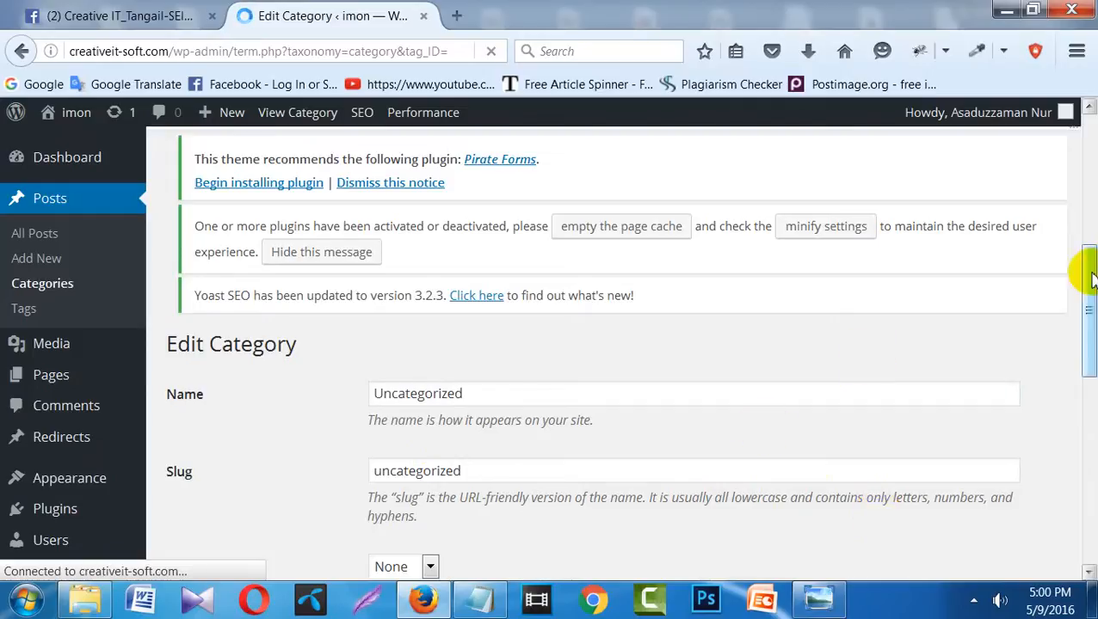
{"action": "mouse_move", "coordinate": [1087, 272]}
{"action": "left_mouse_down"}
{"action": "mouse_move", "coordinate": [1086, 356]}
{"action": "mouse_move", "coordinate": [1080, 252]}
{"action": "left_mouse_up"}
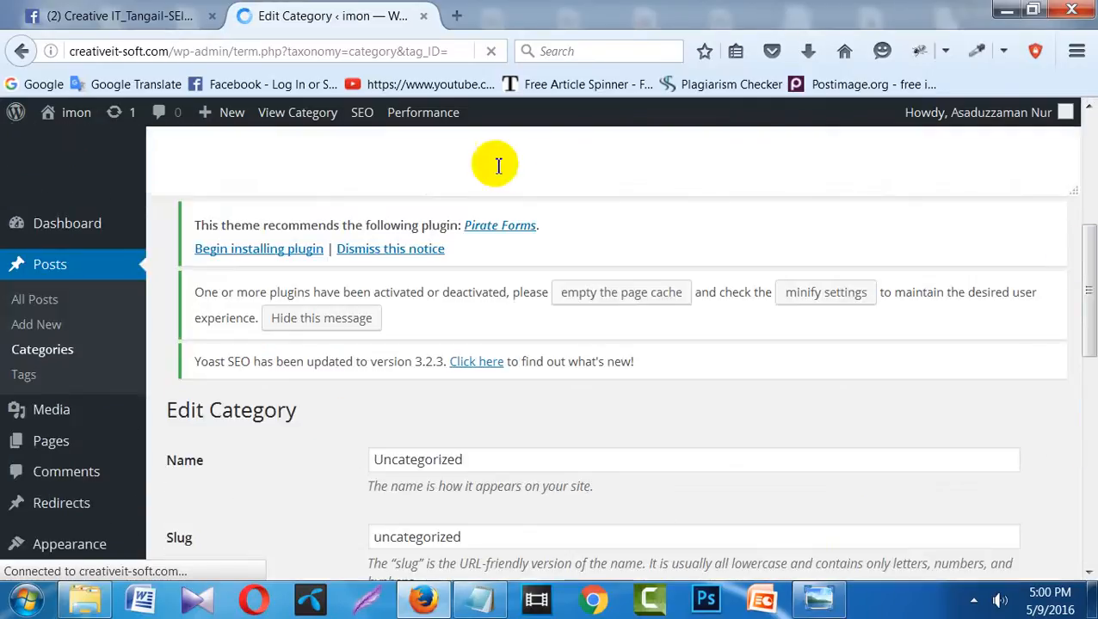
- Return to the Categories list and open Uncategorized's edit page in a new tab
{"action": "left_click", "coordinate": [22, 52]}
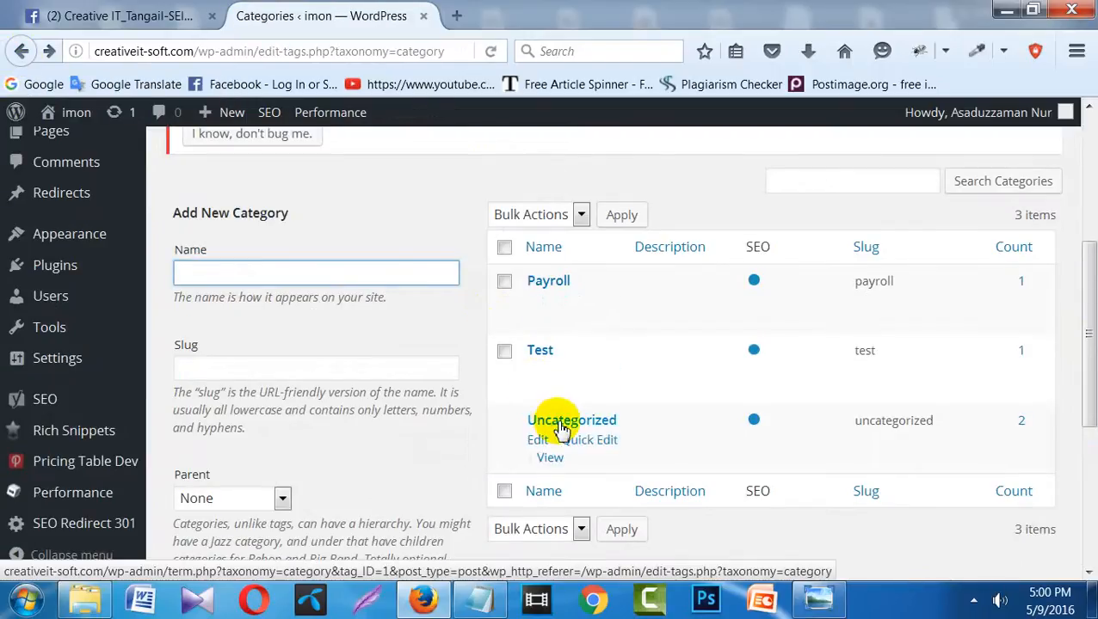
{"action": "right_click", "coordinate": [561, 430]}
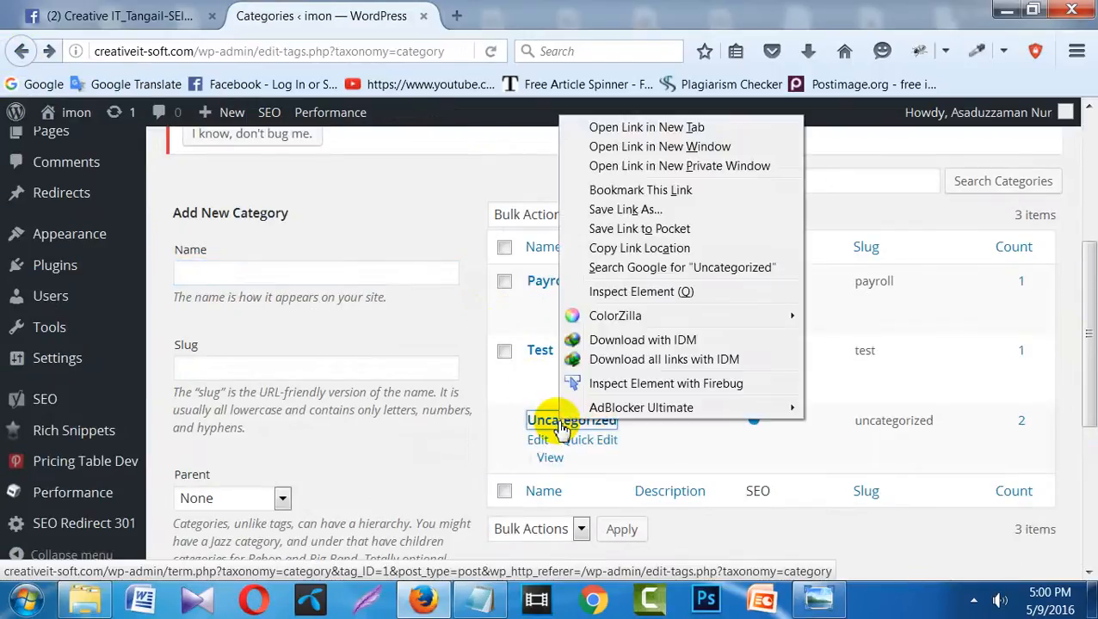
{"action": "left_click", "coordinate": [649, 125]}
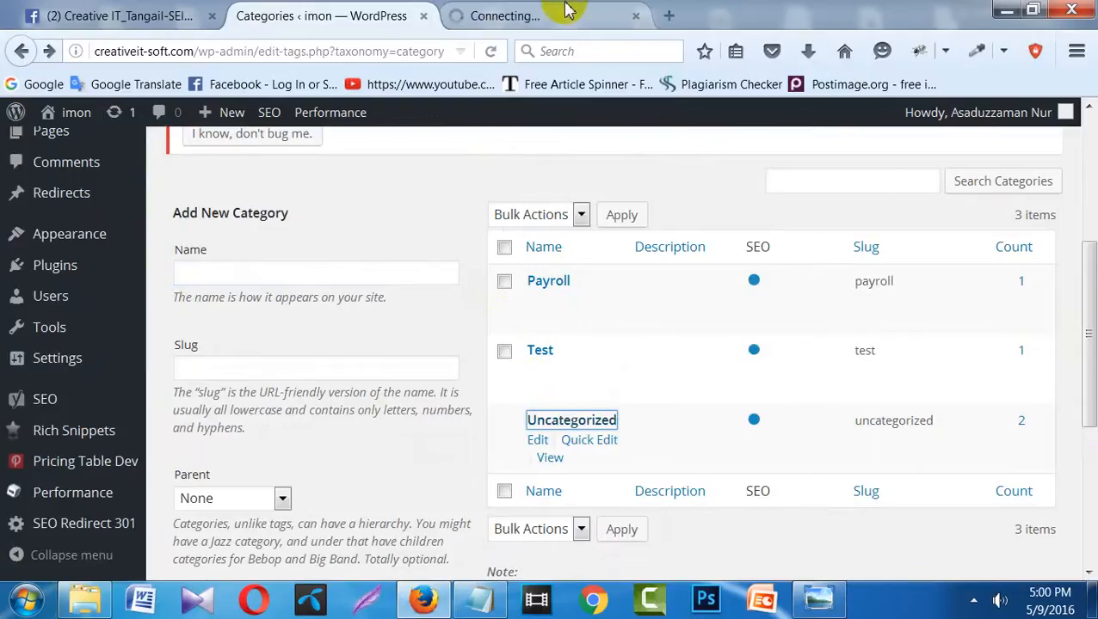
{"action": "left_click", "coordinate": [563, 11]}
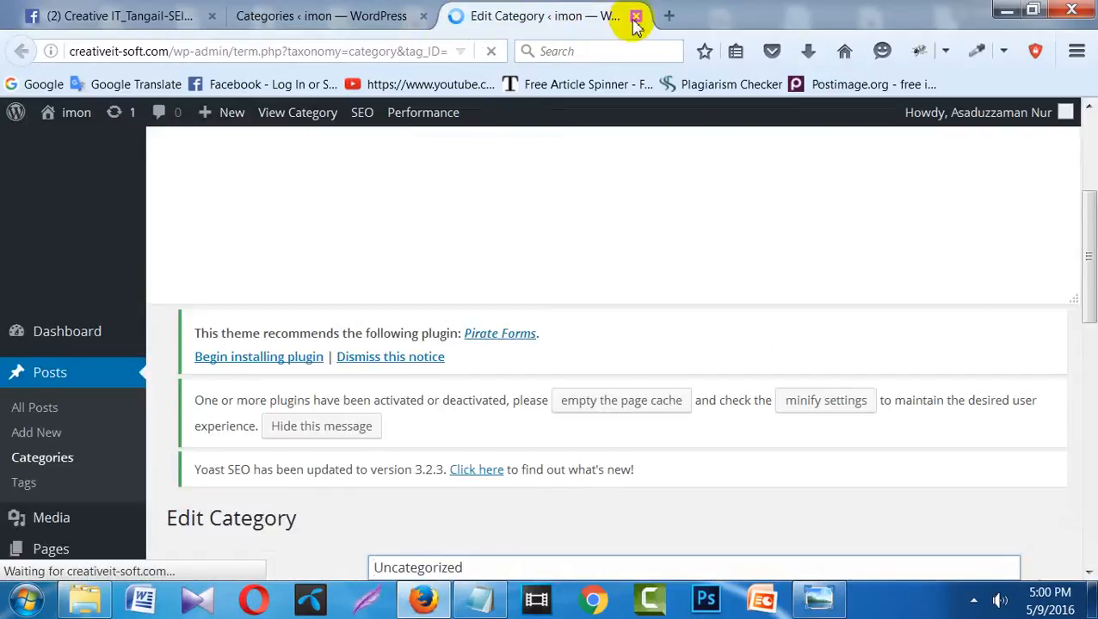
- Trim that tab's address to the site root, load it, then close the tab
{"action": "left_click", "coordinate": [179, 49]}
{"action": "left_click", "coordinate": [178, 51]}
{"action": "left_click_drag", "start_coordinate": [178, 51], "coordinate": [552, 183]}
{"action": "key", "text": "BackSpace"}
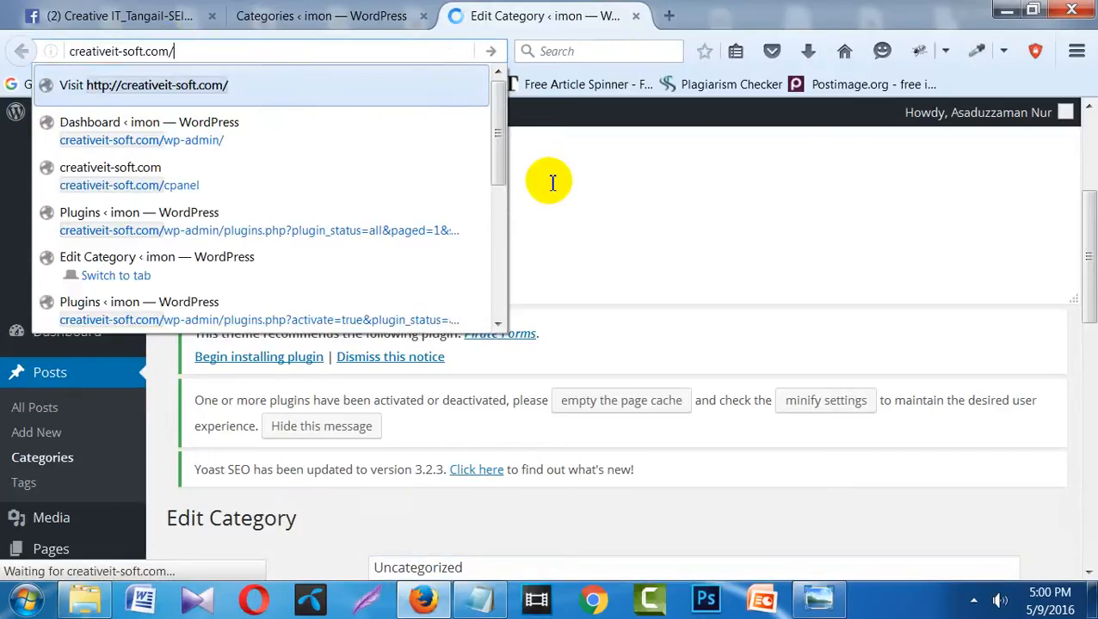
{"action": "key", "text": "Return"}
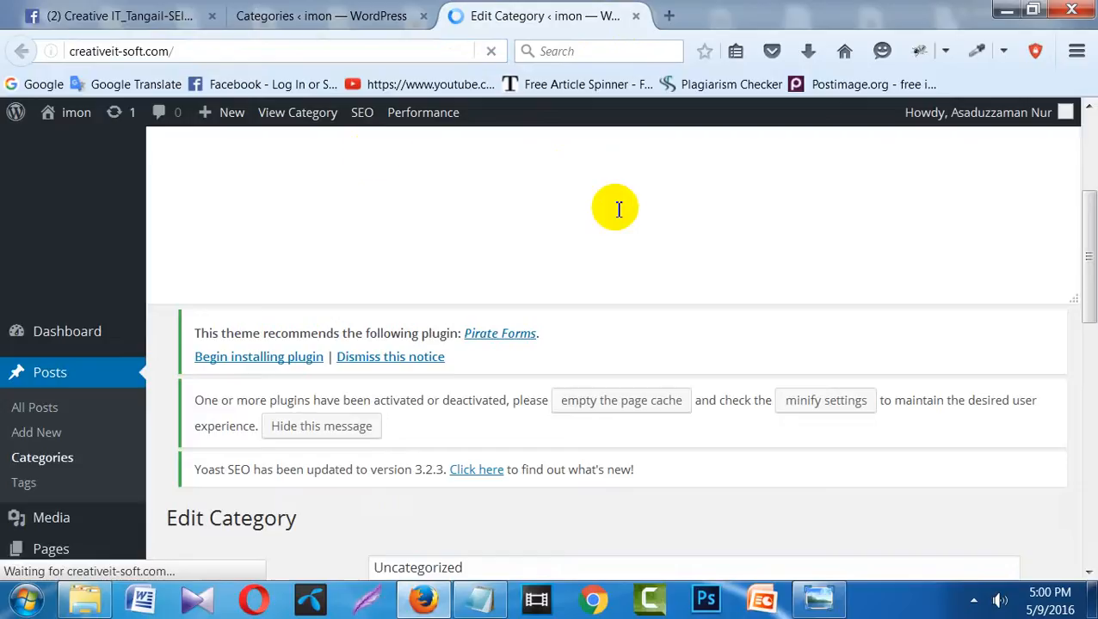
{"action": "left_click", "coordinate": [635, 16]}
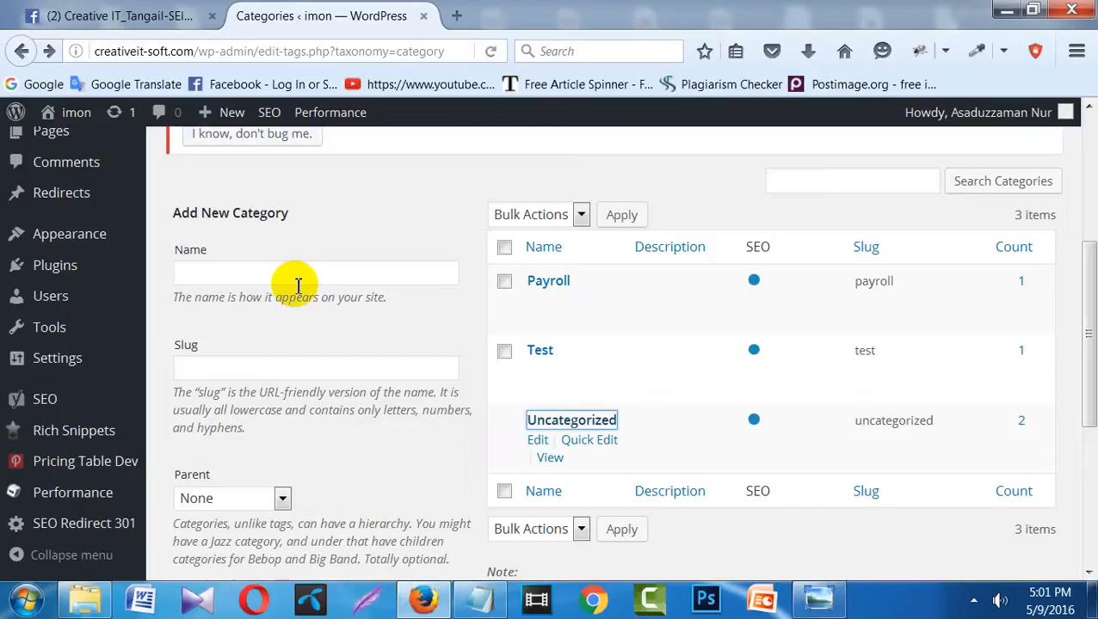
- Add a new category with name 'abcd' and slug 'abcd'
{"action": "left_click", "coordinate": [272, 376]}
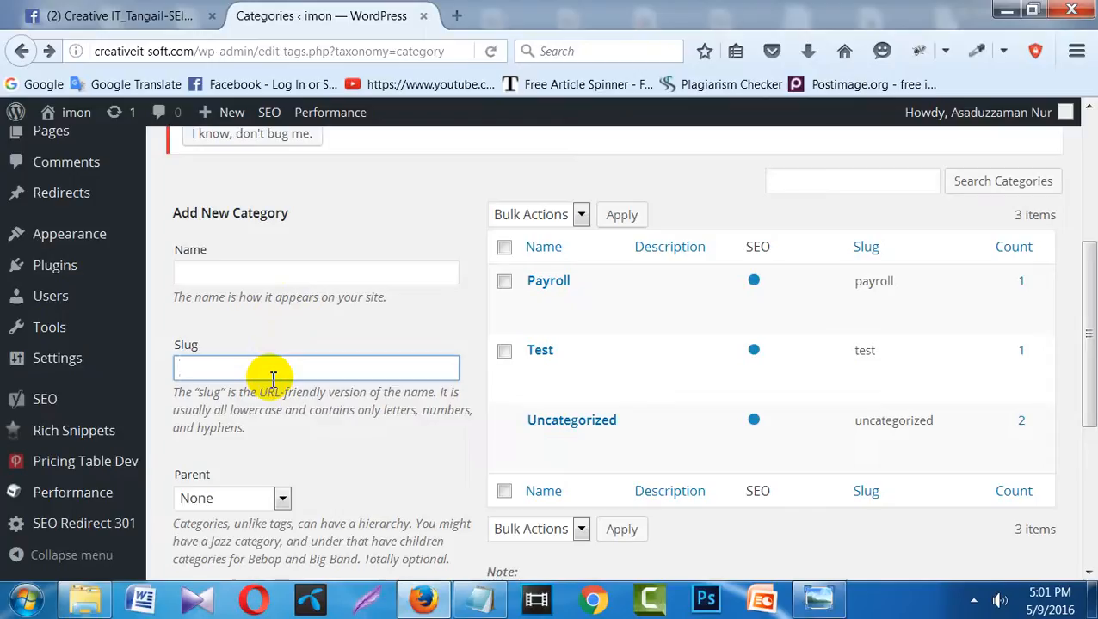
{"action": "type", "text": "abcd"}
{"action": "left_click", "coordinate": [243, 276]}
{"action": "type", "text": "ab"}
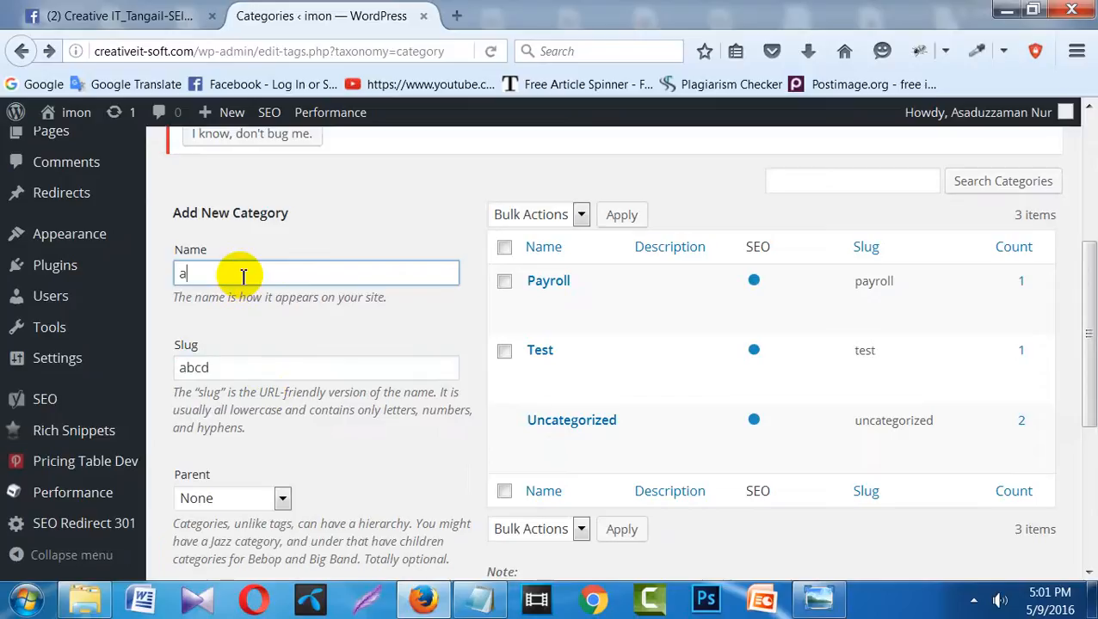
{"action": "type", "text": "cd"}
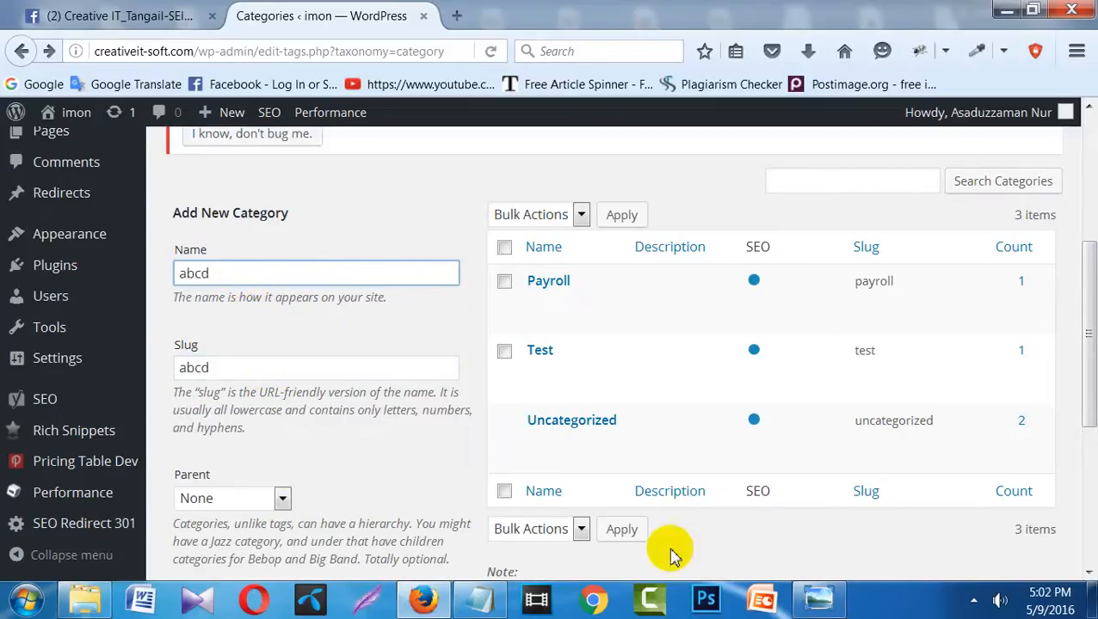
{"action": "left_click", "coordinate": [512, 425]}
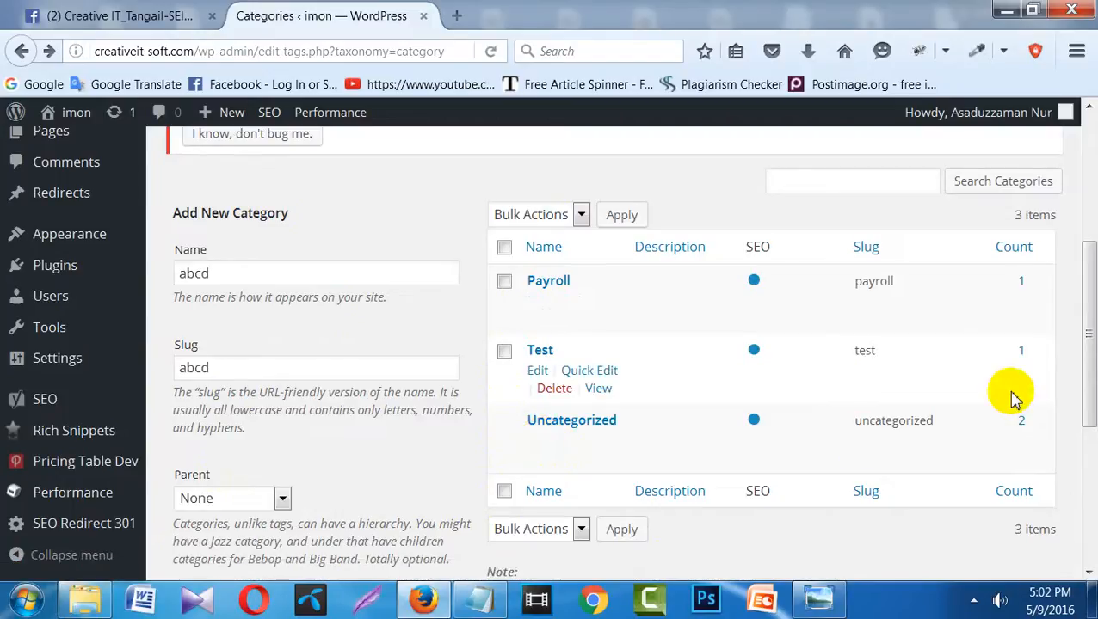
{"action": "left_click_drag", "start_coordinate": [1089, 326], "coordinate": [1089, 473]}
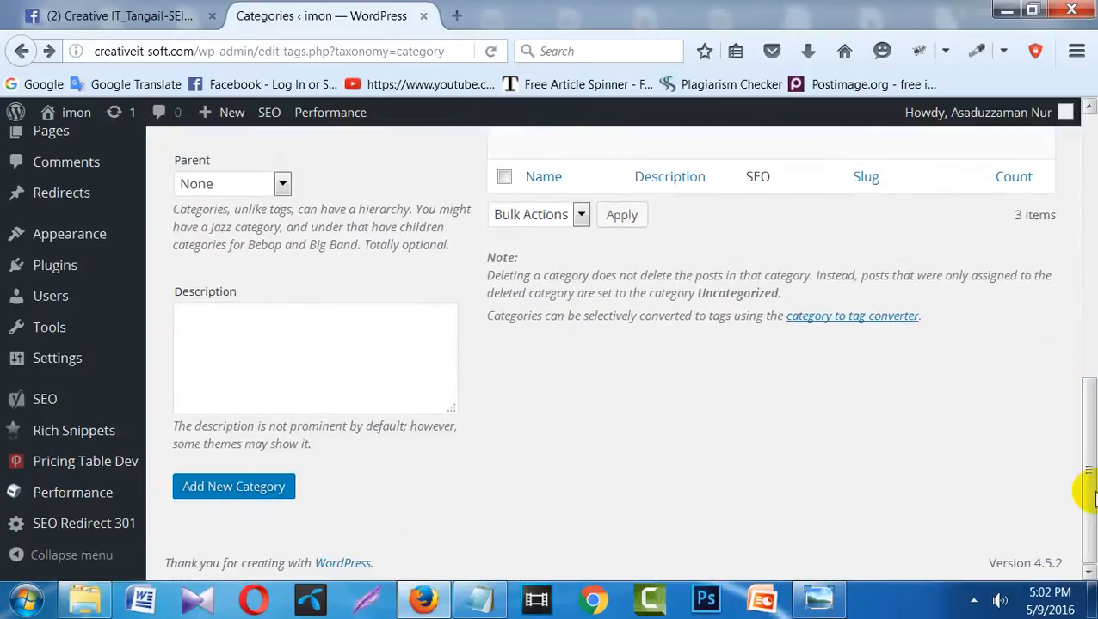
{"action": "left_click", "coordinate": [211, 499]}
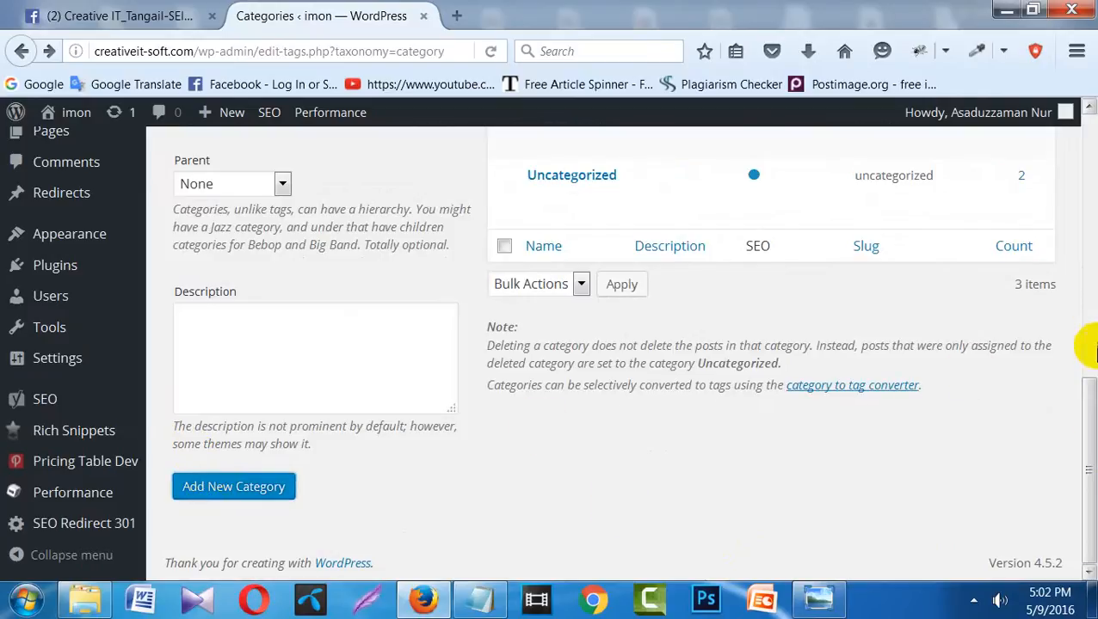
{"action": "left_click_drag", "start_coordinate": [1091, 424], "coordinate": [1086, 269]}
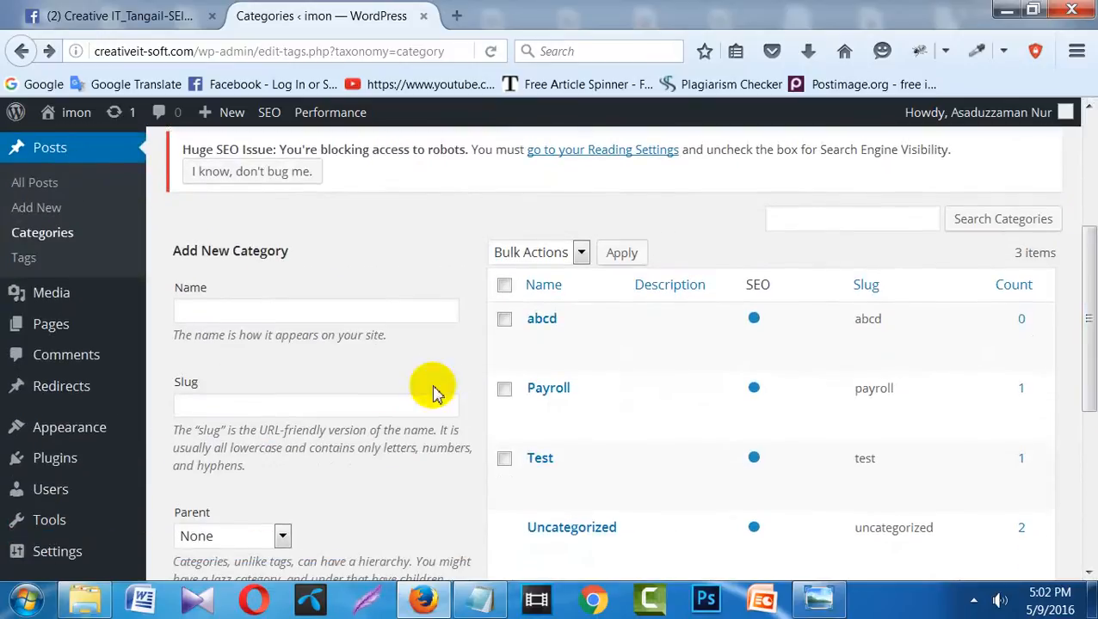
- Load the site's front page in a new tab and scroll through it
{"action": "left_click", "coordinate": [456, 15]}
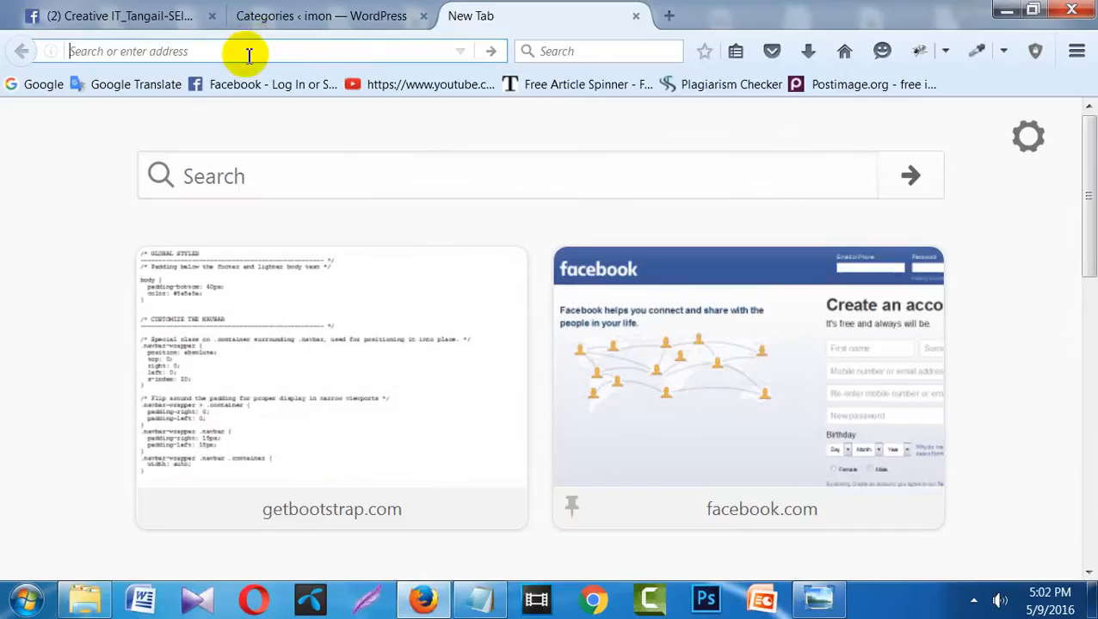
{"action": "type", "text": "creativeit-soft.com/"}
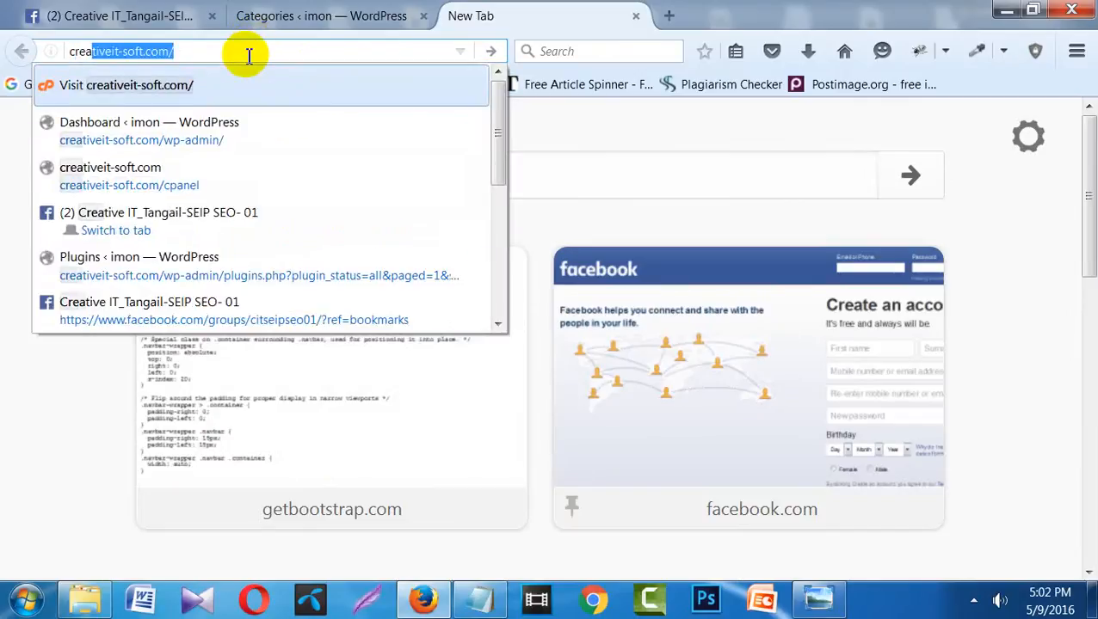
{"action": "key", "text": "Return"}
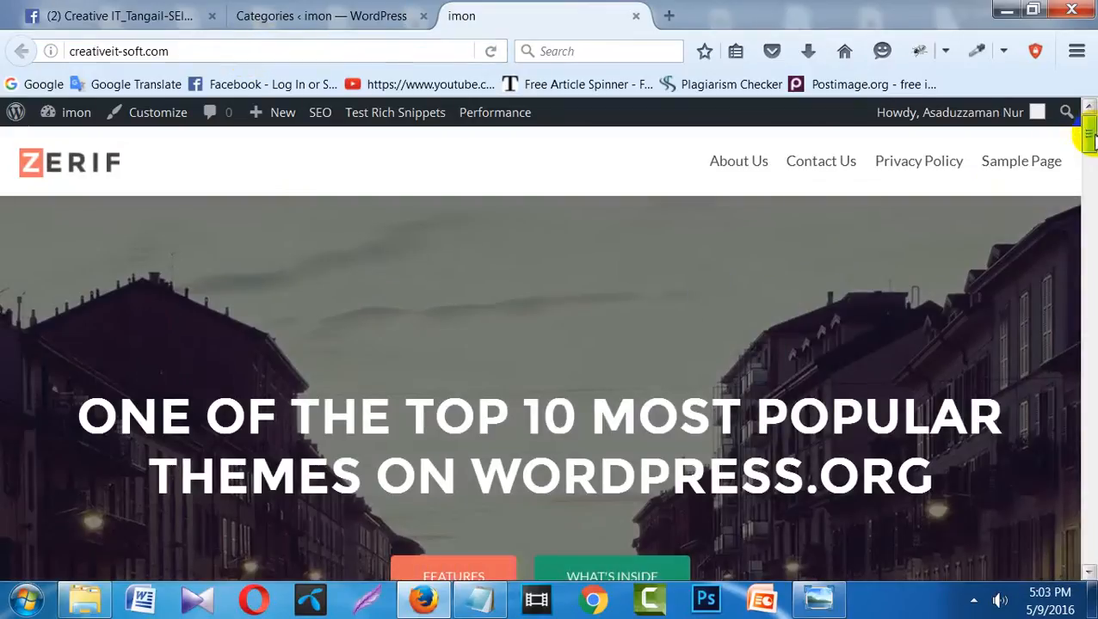
{"action": "left_click_drag", "start_coordinate": [1088, 133], "coordinate": [1089, 563]}
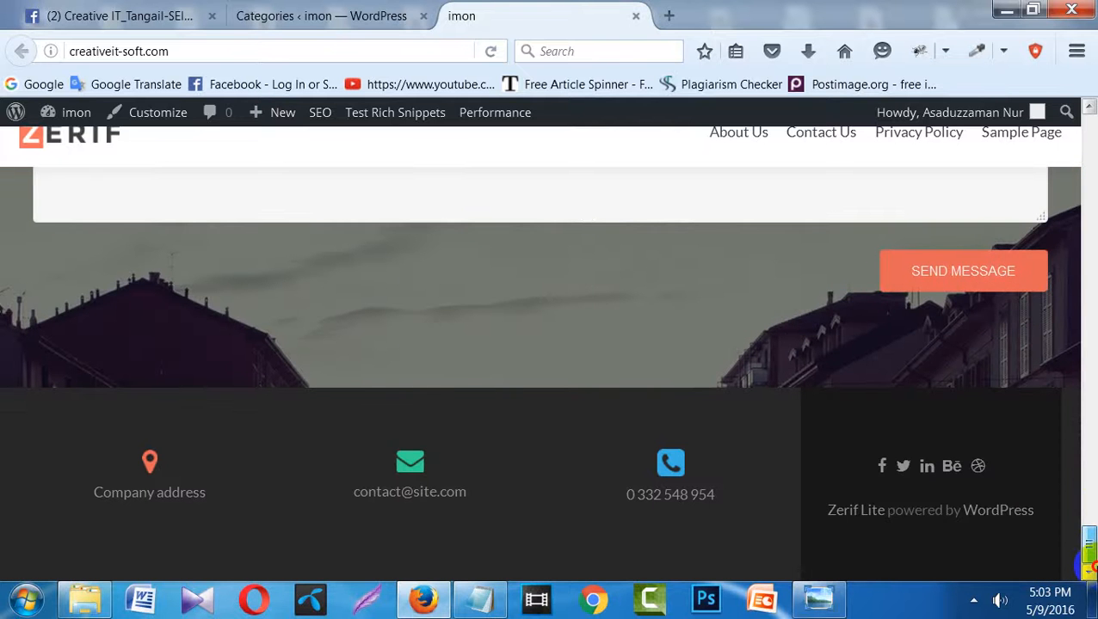
{"action": "left_click_drag", "start_coordinate": [1086, 565], "coordinate": [1089, 131]}
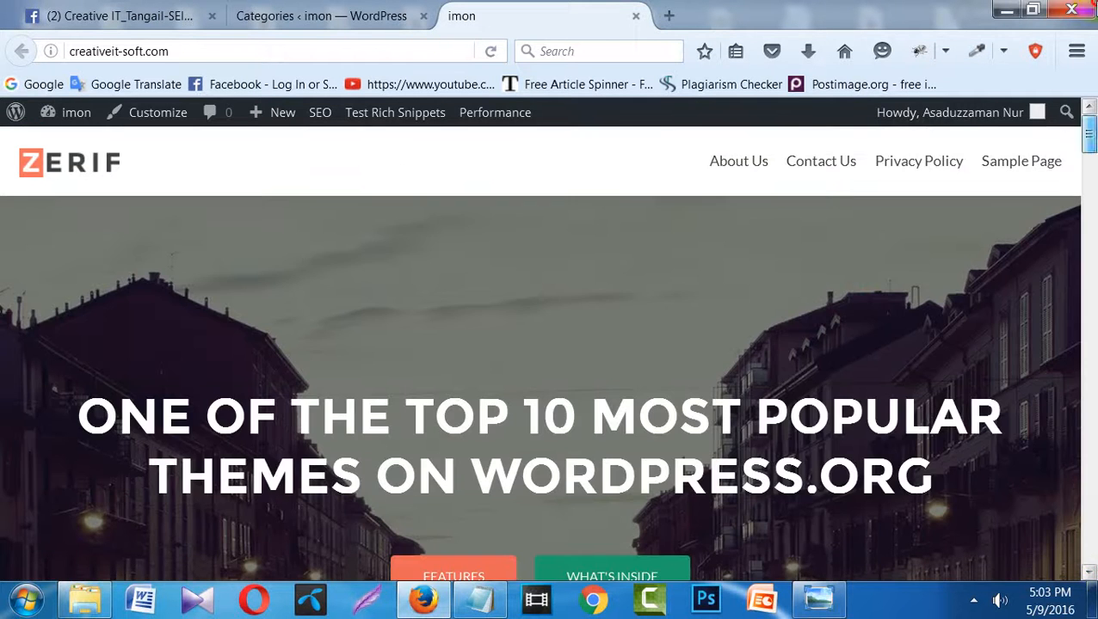
- Visit the site's /abcd address, scroll the Contact Us pricing page, then return to Categories
{"action": "left_click", "coordinate": [216, 51]}
{"action": "key", "text": "Right"}
{"action": "type", "text": "/"}
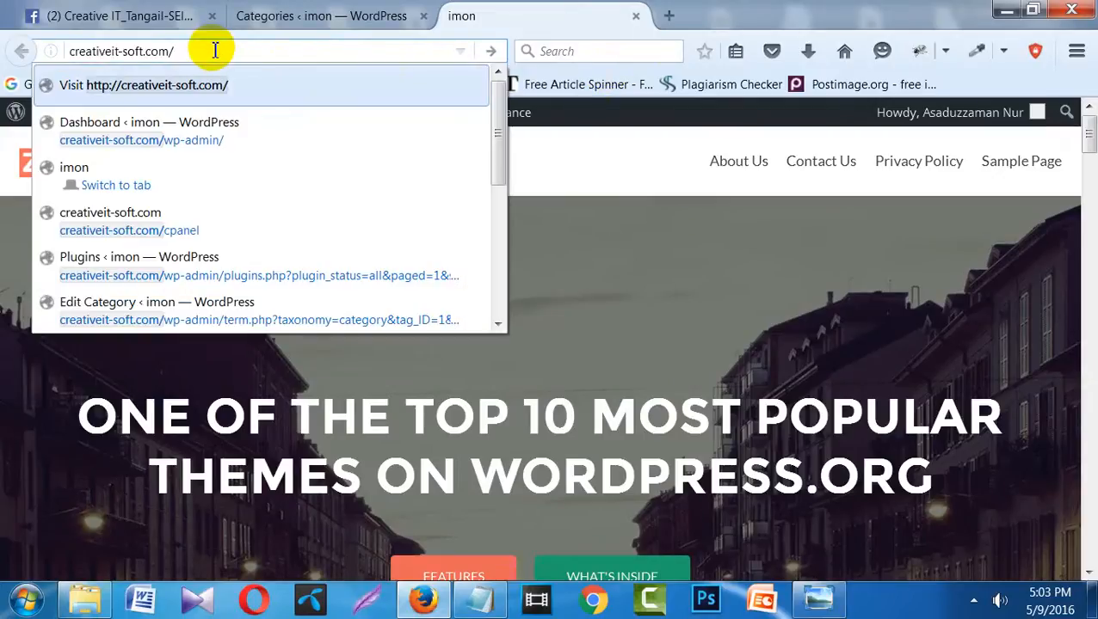
{"action": "type", "text": "abcd"}
{"action": "key", "text": "Return"}
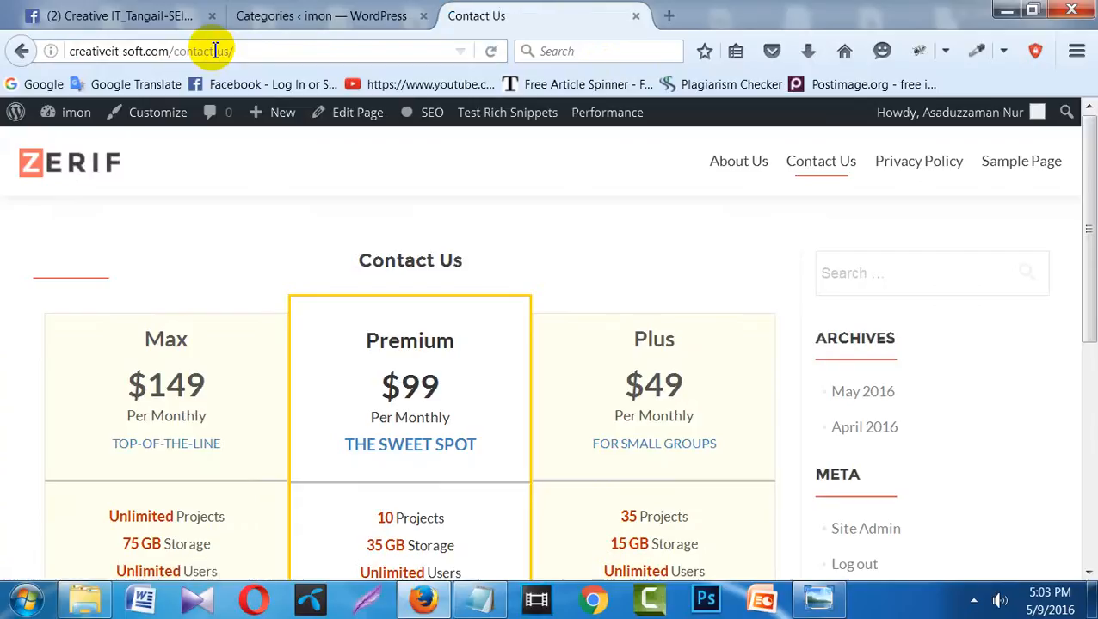
{"action": "key", "text": "Down"}
{"action": "key", "text": "Down"}
{"action": "key", "text": "Down"}
{"action": "key", "text": "Down"}
{"action": "key", "text": "Down"}
{"action": "key", "text": "Down"}
{"action": "key", "text": "Down"}
{"action": "key", "text": "Down"}
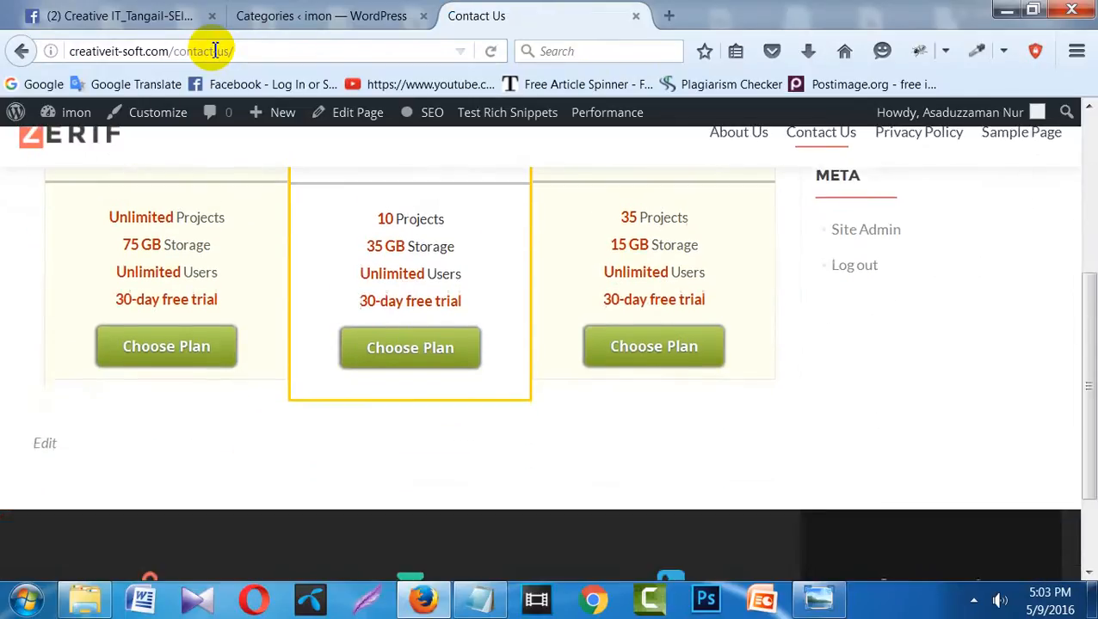
{"action": "key", "text": "Down"}
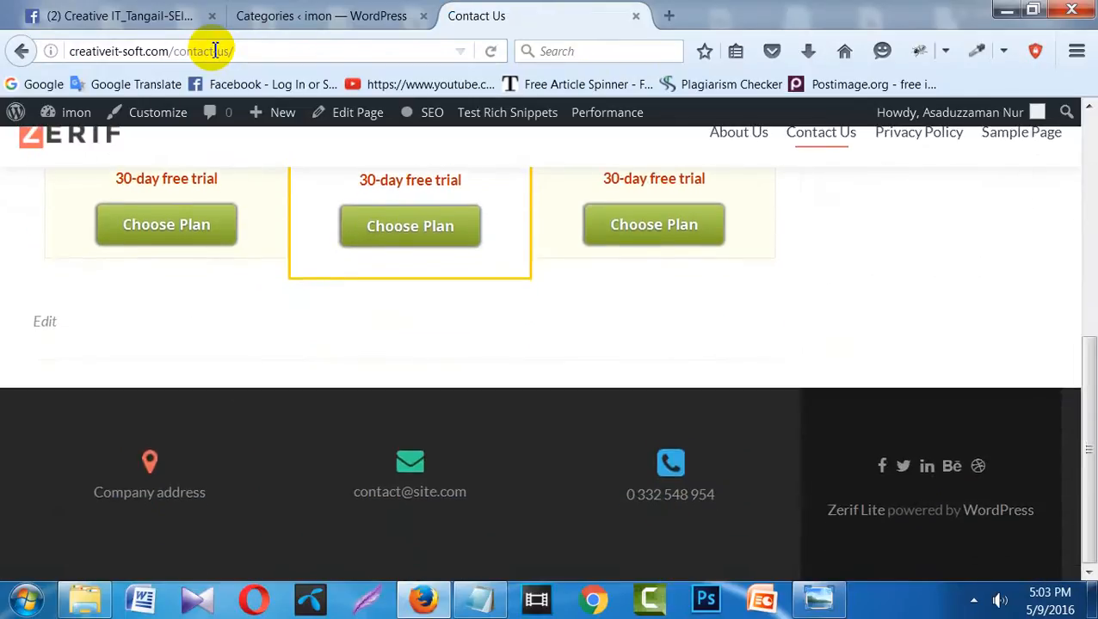
{"action": "key", "text": "Up"}
{"action": "key", "text": "Up"}
{"action": "key", "text": "Up"}
{"action": "key", "text": "Up"}
{"action": "key", "text": "Up"}
{"action": "key", "text": "Up"}
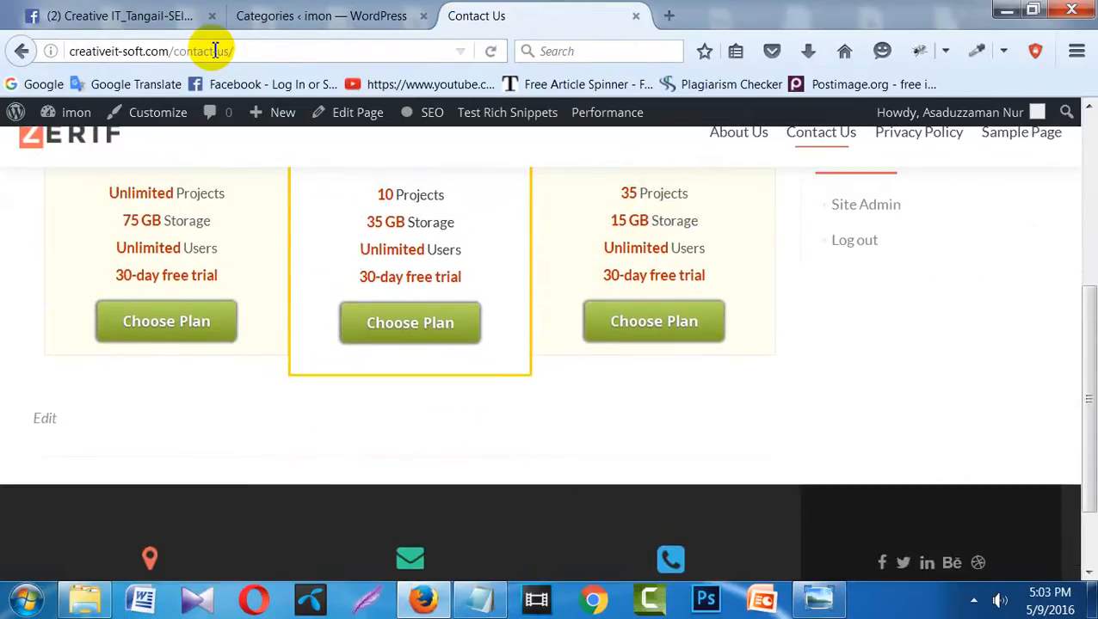
{"action": "key", "text": "Up"}
{"action": "key", "text": "Up"}
{"action": "key", "text": "Up"}
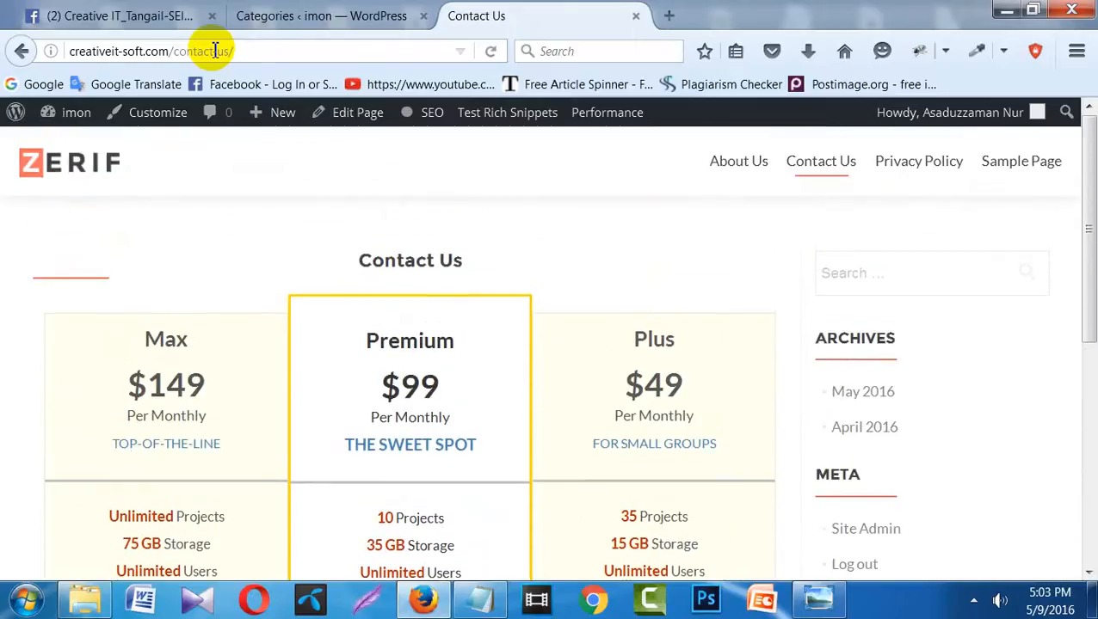
{"action": "left_click", "coordinate": [362, 14]}
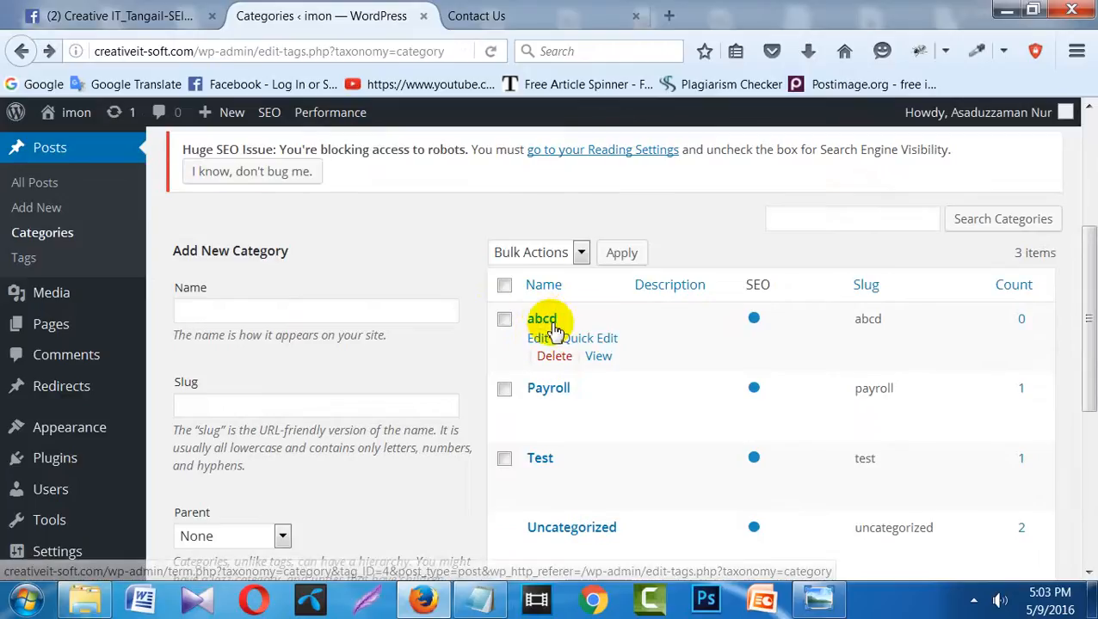
- View the empty abcd category archive, reload the Categories list, and close the Contact Us tab
{"action": "left_click", "coordinate": [598, 357]}
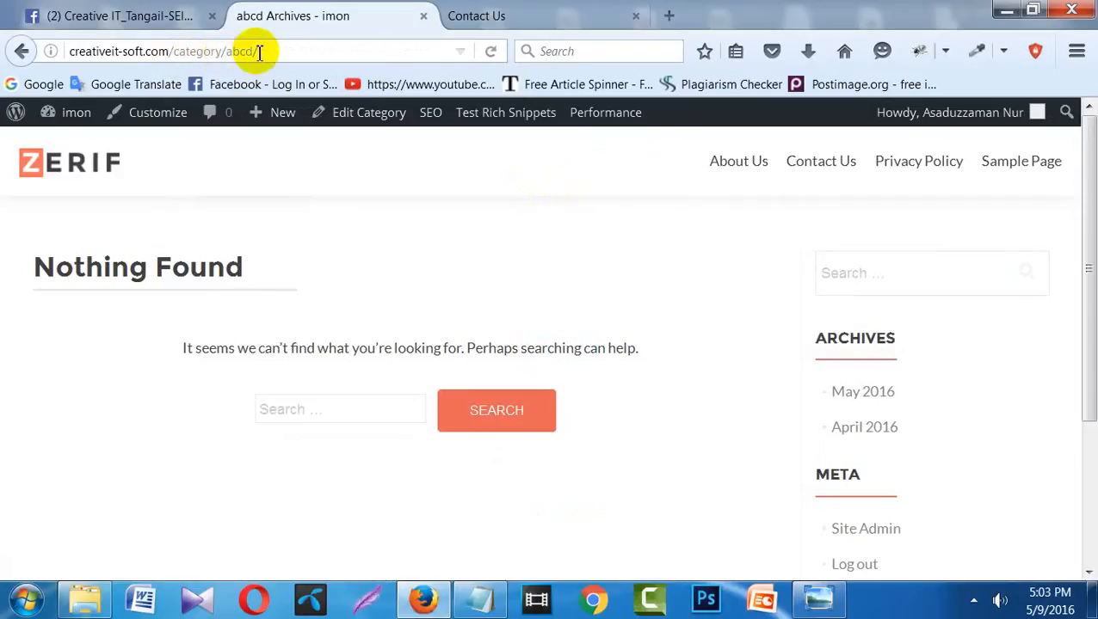
{"action": "left_click", "coordinate": [23, 51]}
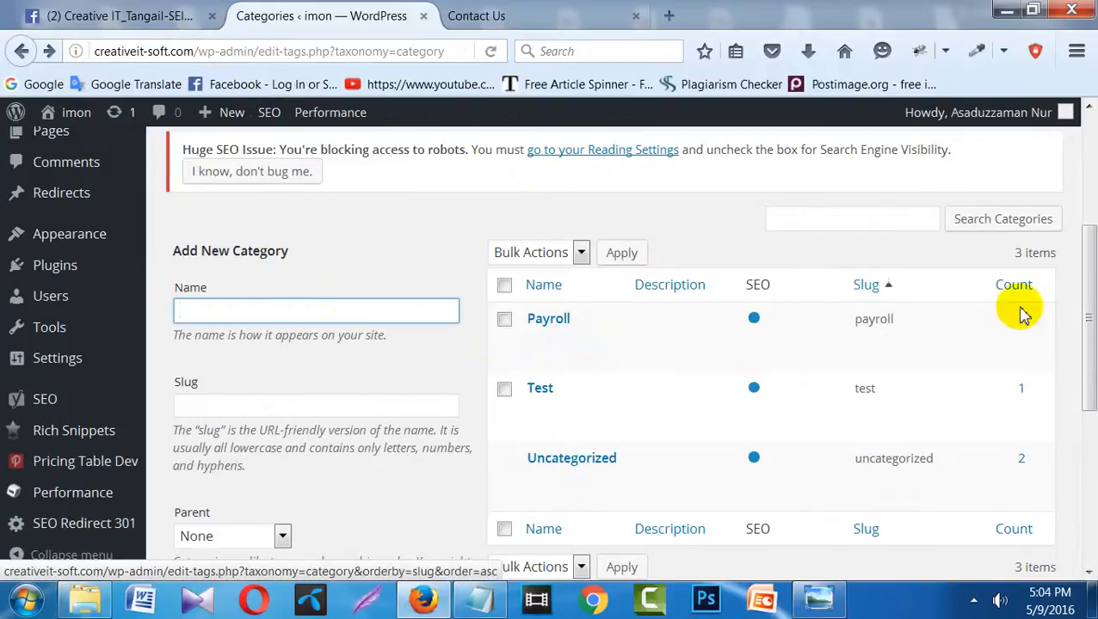
{"action": "mouse_move", "coordinate": [1088, 336]}
{"action": "left_mouse_down"}
{"action": "mouse_move", "coordinate": [1086, 443]}
{"action": "mouse_move", "coordinate": [1087, 333]}
{"action": "mouse_move", "coordinate": [1091, 348]}
{"action": "left_mouse_up"}
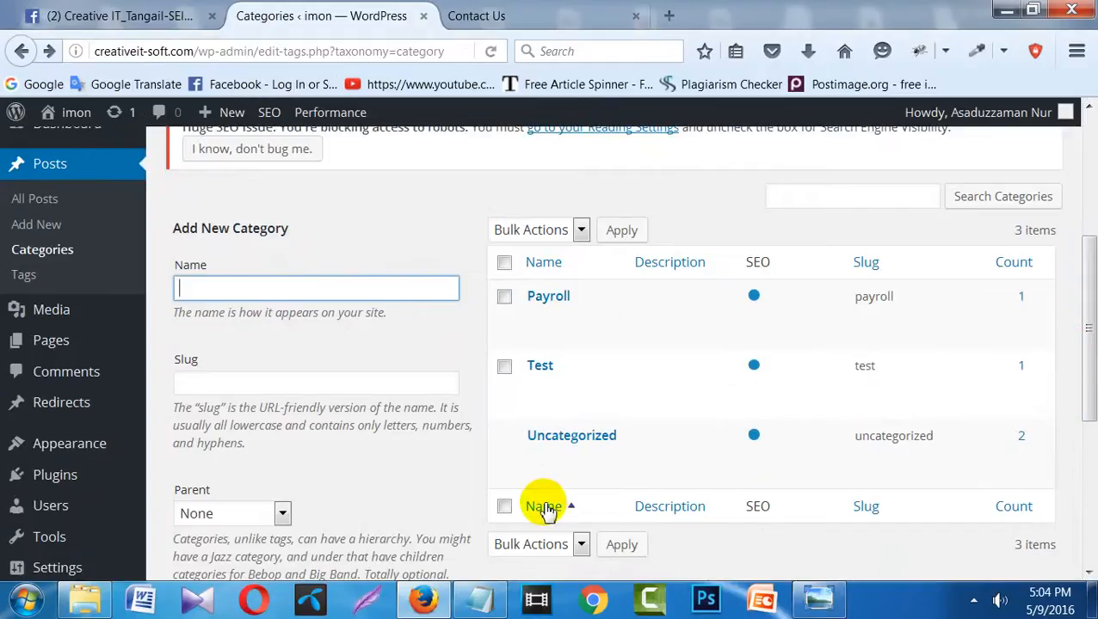
{"action": "left_click", "coordinate": [486, 53]}
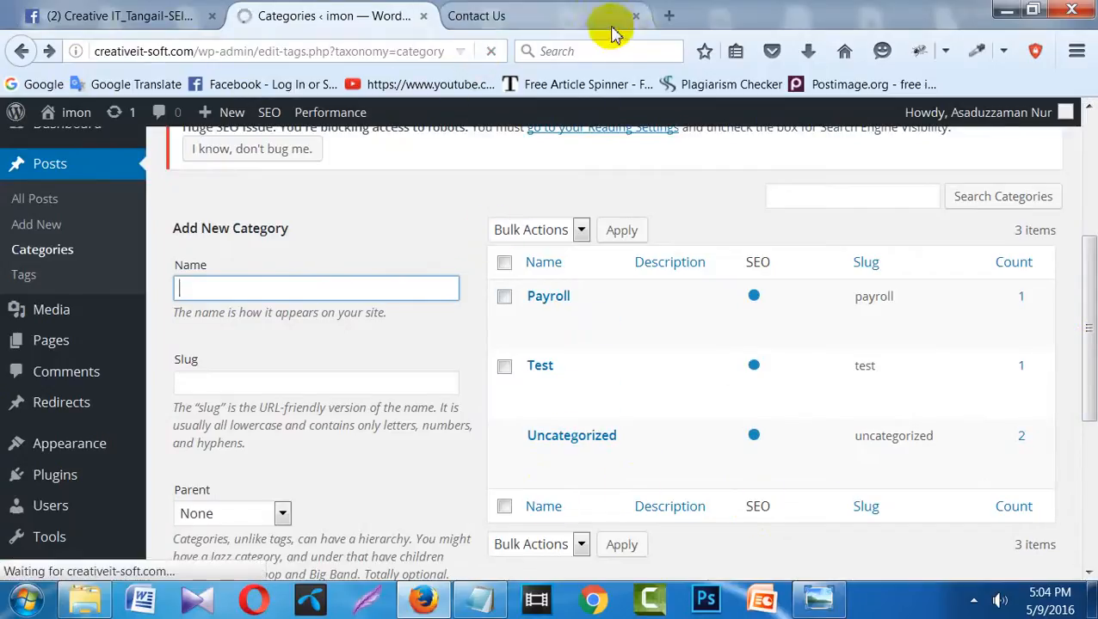
{"action": "left_click", "coordinate": [635, 16]}
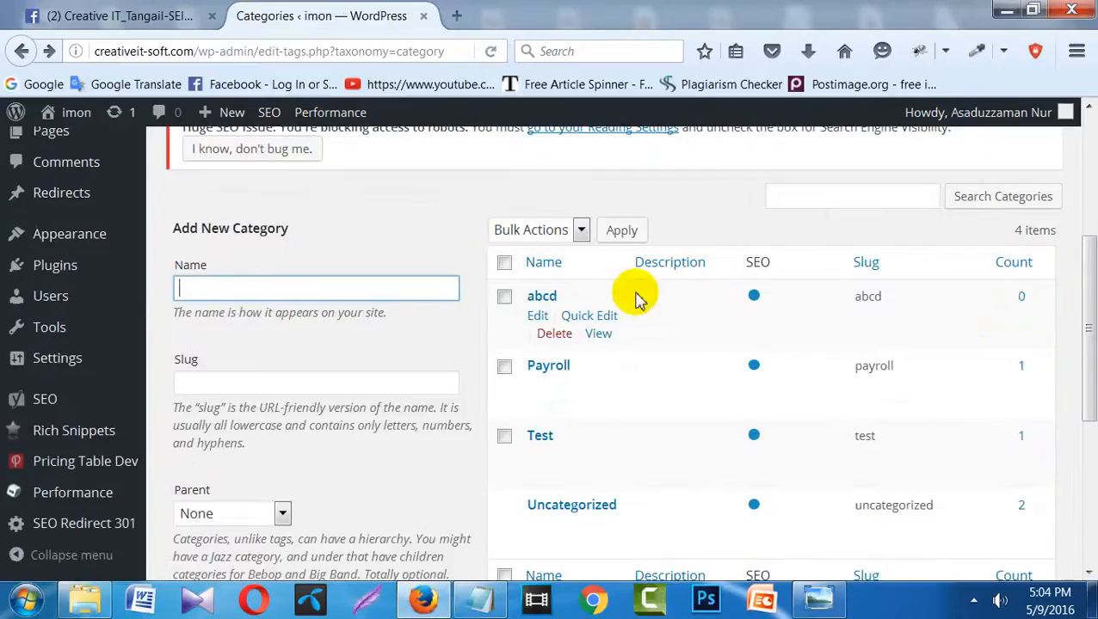
- Open the abcd category's edit form, showing name abcd, slug abcd and parent None
{"action": "left_click", "coordinate": [537, 317]}
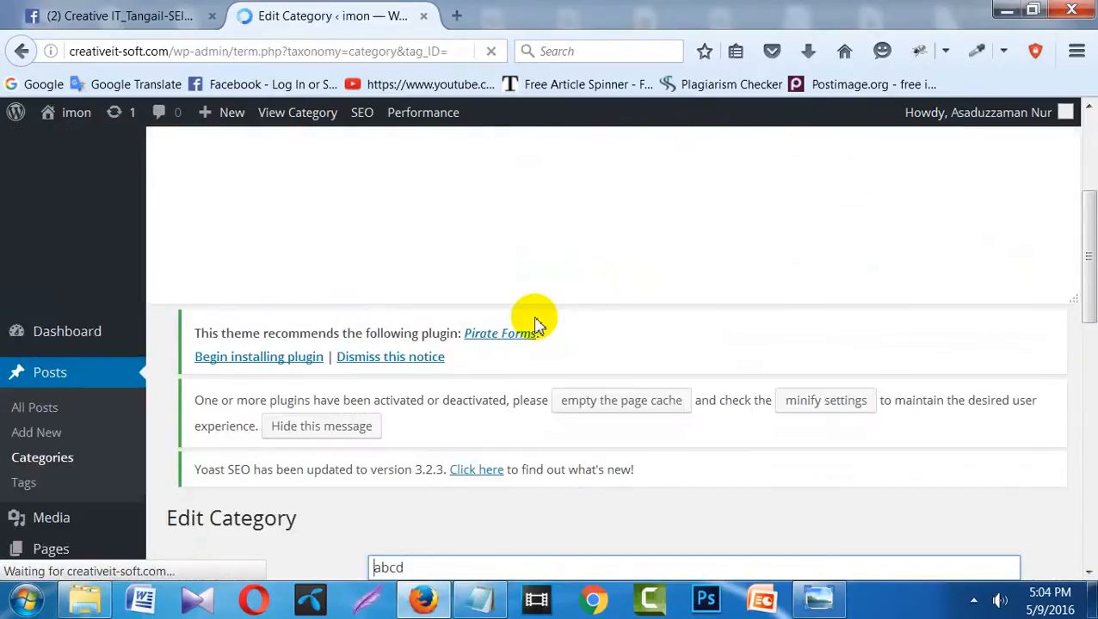
{"action": "left_click_drag", "start_coordinate": [1087, 277], "coordinate": [1087, 162]}
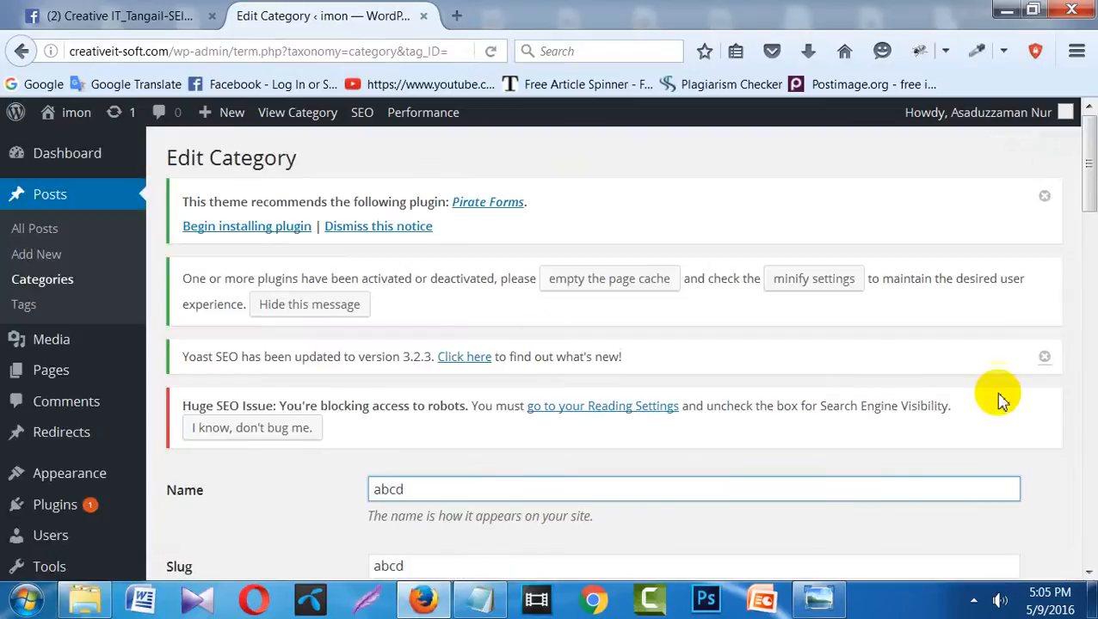
{"action": "left_click_drag", "start_coordinate": [1088, 181], "coordinate": [1088, 257]}
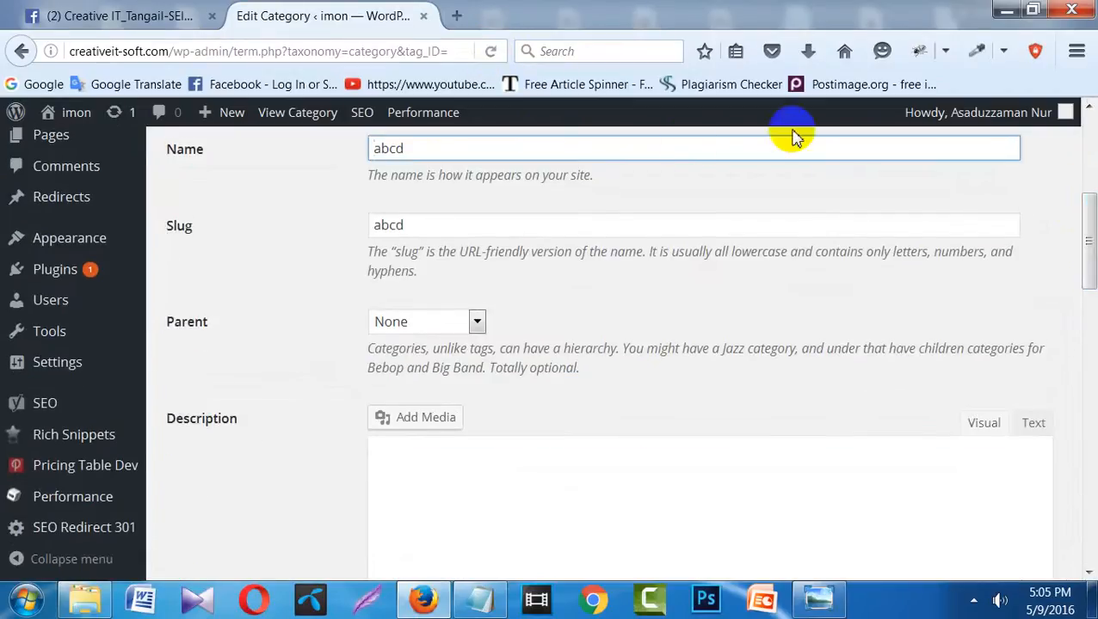
- Change the abcd category's name to 'health' and update it
{"action": "double_click", "coordinate": [384, 150]}
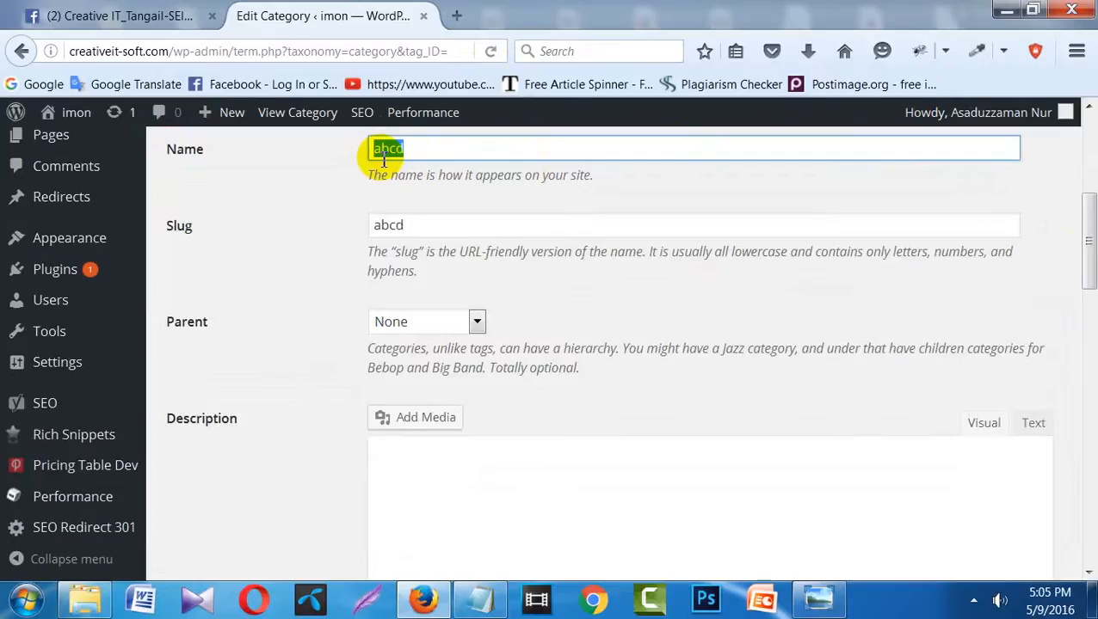
{"action": "type", "text": "hea"}
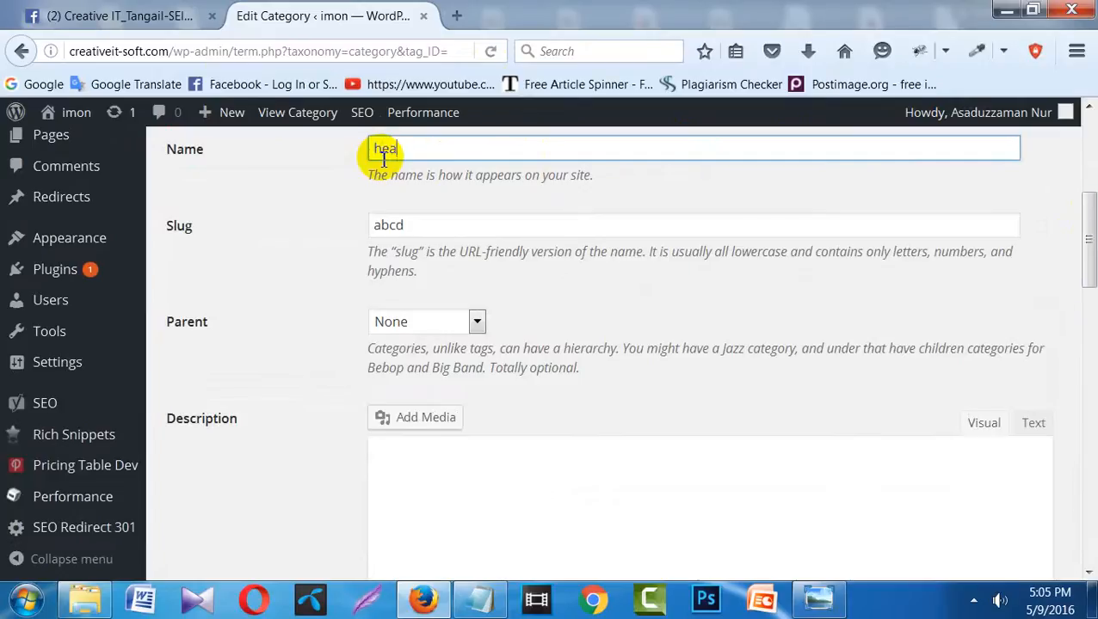
{"action": "type", "text": "lth"}
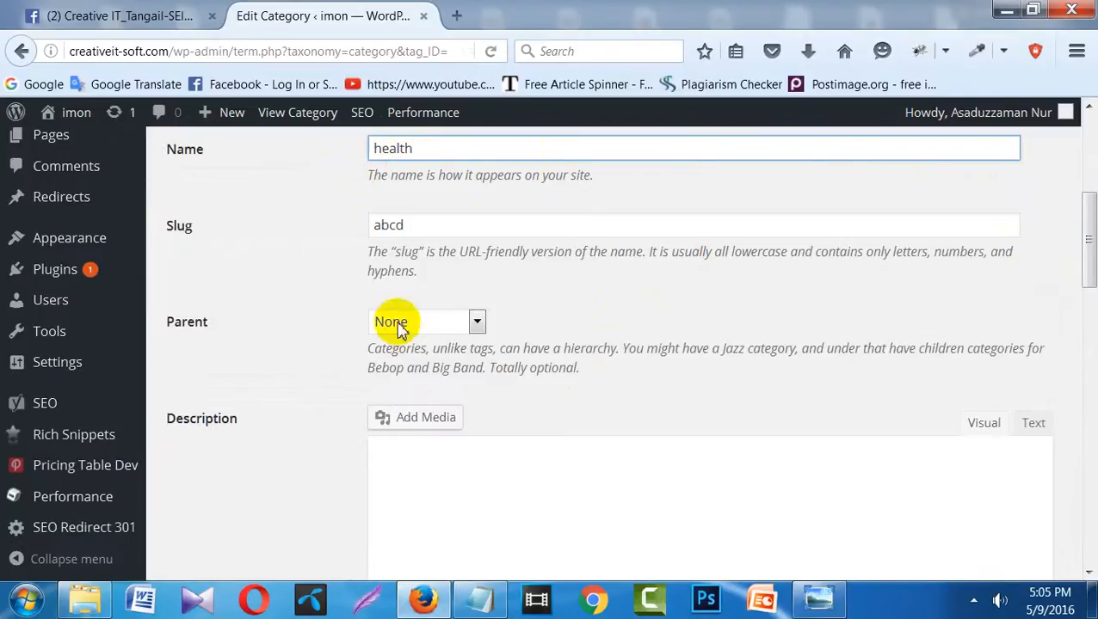
{"action": "left_click_drag", "start_coordinate": [1086, 234], "coordinate": [1087, 534]}
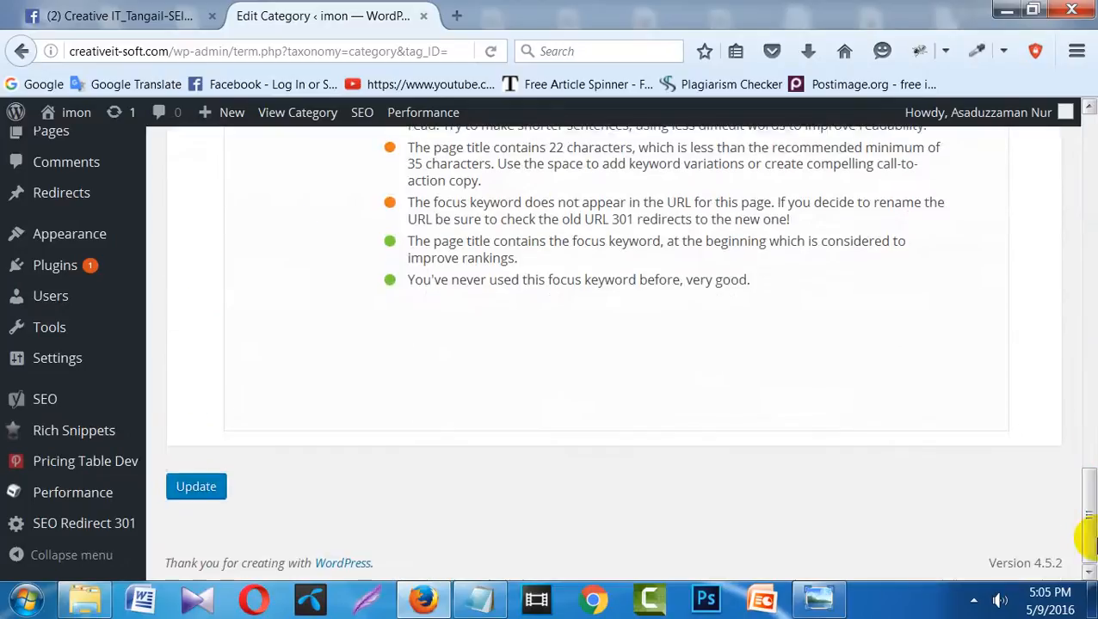
{"action": "left_click", "coordinate": [205, 489]}
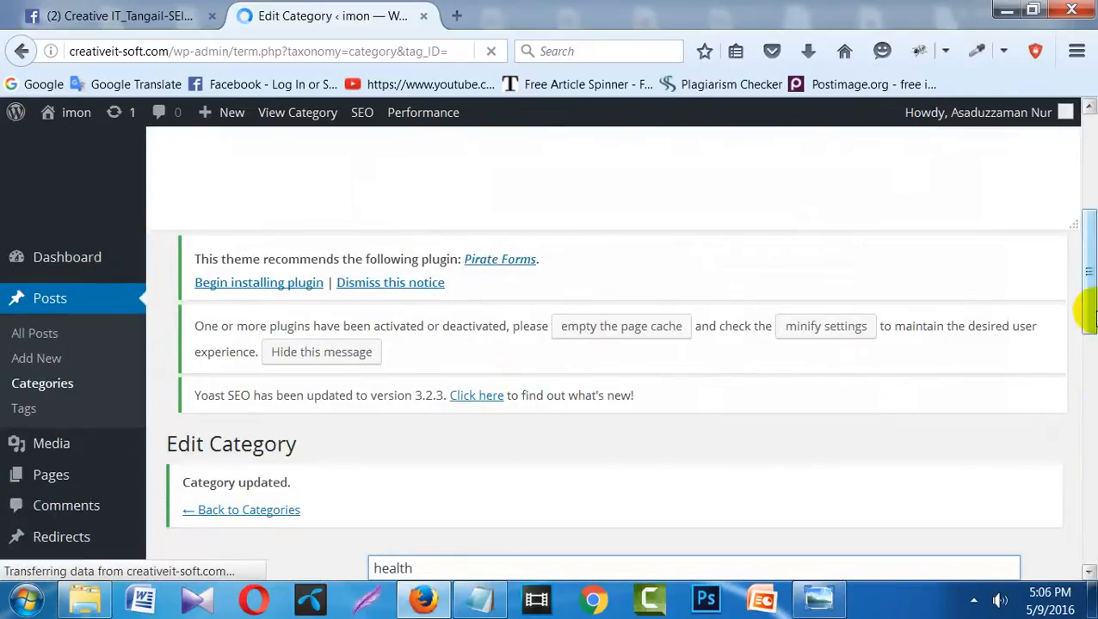
- Save the health category again and dismiss the Pirate Forms plugin notice
{"action": "left_click_drag", "start_coordinate": [1089, 320], "coordinate": [1088, 529]}
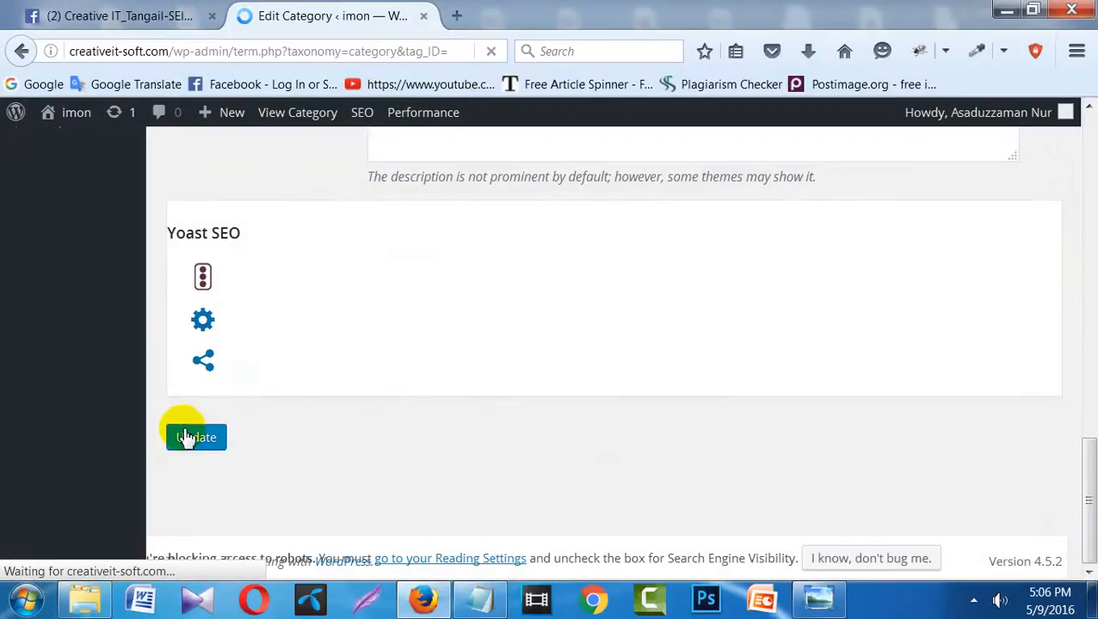
{"action": "left_click", "coordinate": [186, 437]}
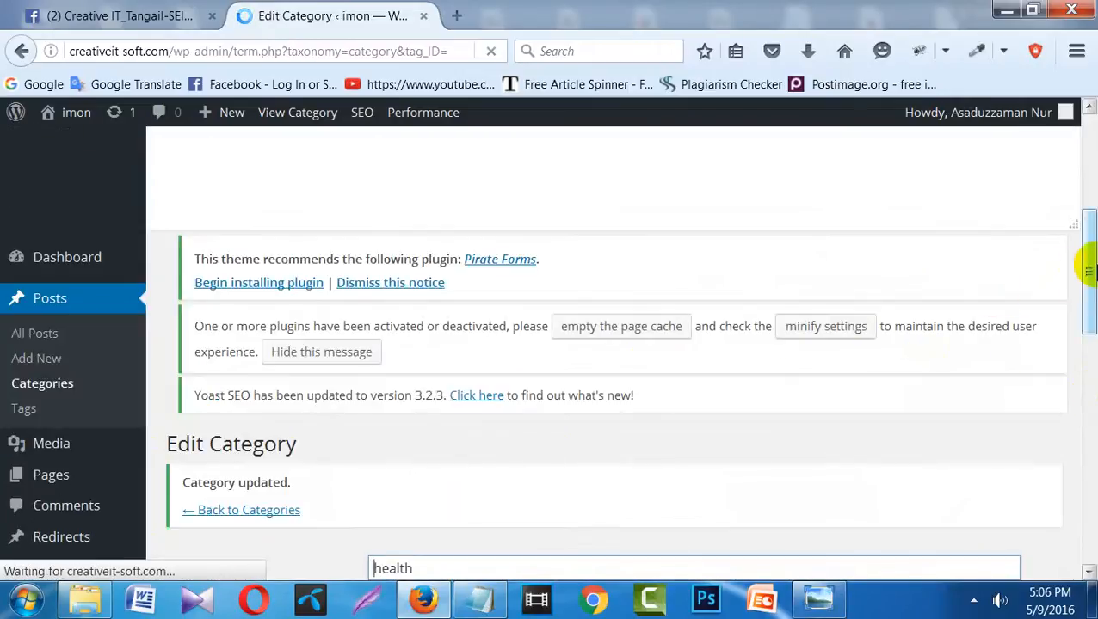
{"action": "mouse_move", "coordinate": [1085, 271]}
{"action": "left_mouse_down"}
{"action": "mouse_move", "coordinate": [1089, 337]}
{"action": "mouse_move", "coordinate": [1090, 261]}
{"action": "left_mouse_up"}
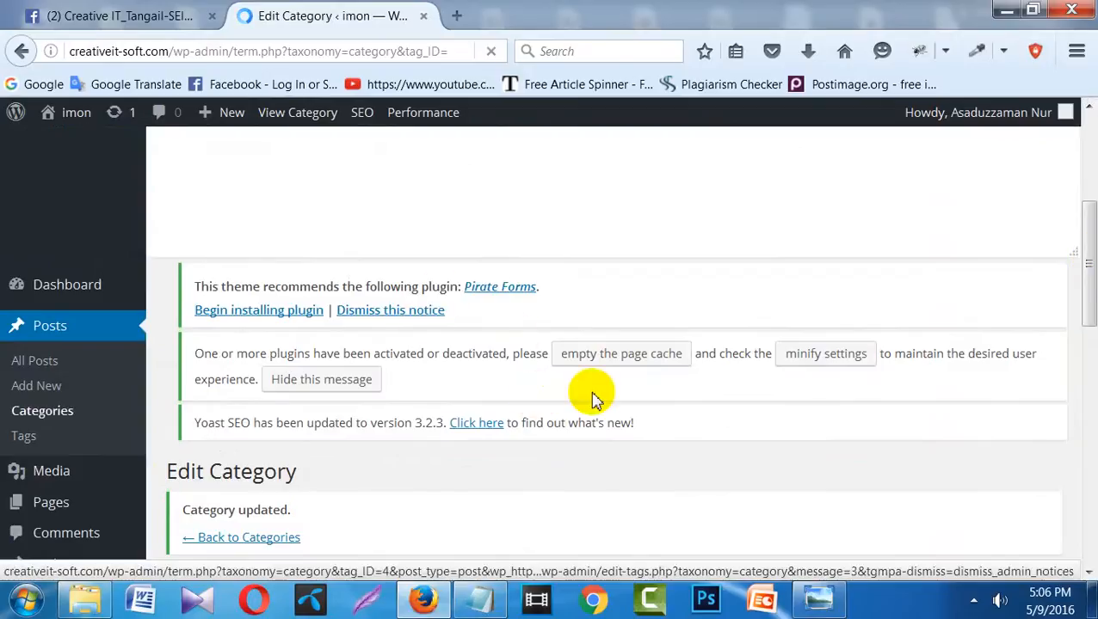
{"action": "mouse_move", "coordinate": [1089, 276]}
{"action": "left_mouse_down"}
{"action": "mouse_move", "coordinate": [1088, 508]}
{"action": "mouse_move", "coordinate": [1083, 270]}
{"action": "left_mouse_up"}
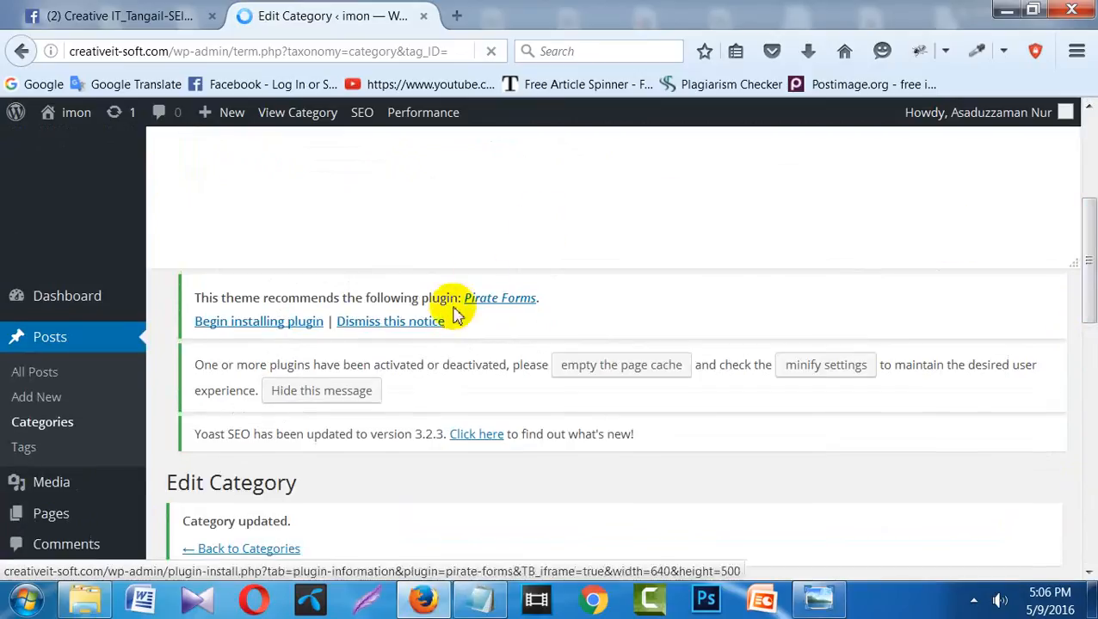
{"action": "left_click", "coordinate": [431, 322]}
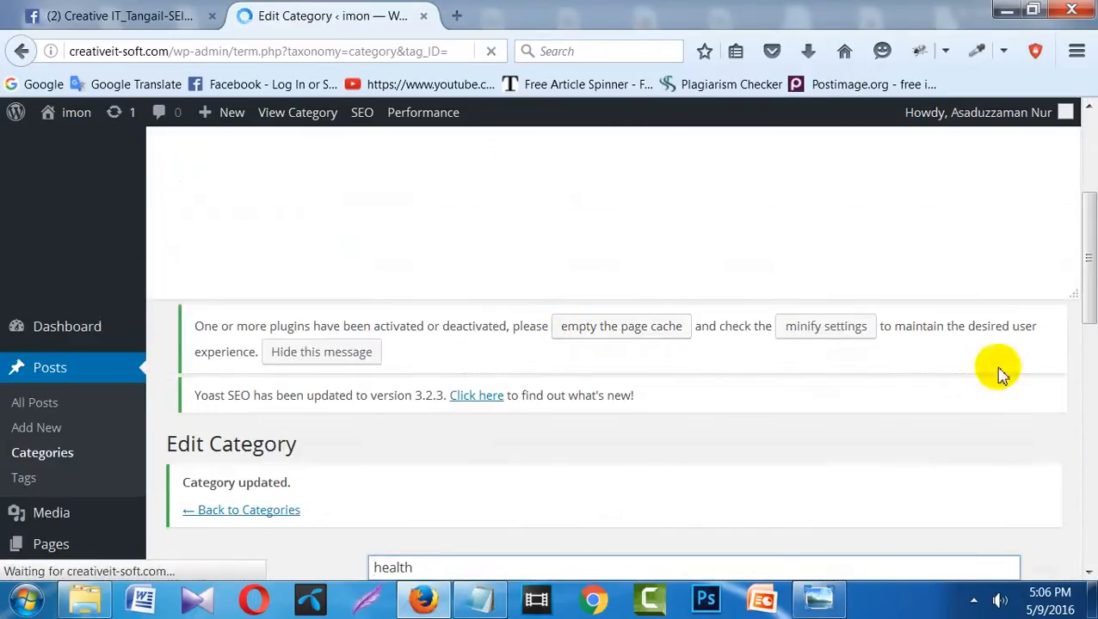
- Go to Posts > Categories, where health is listed with slug abcd
{"action": "left_click", "coordinate": [77, 376]}
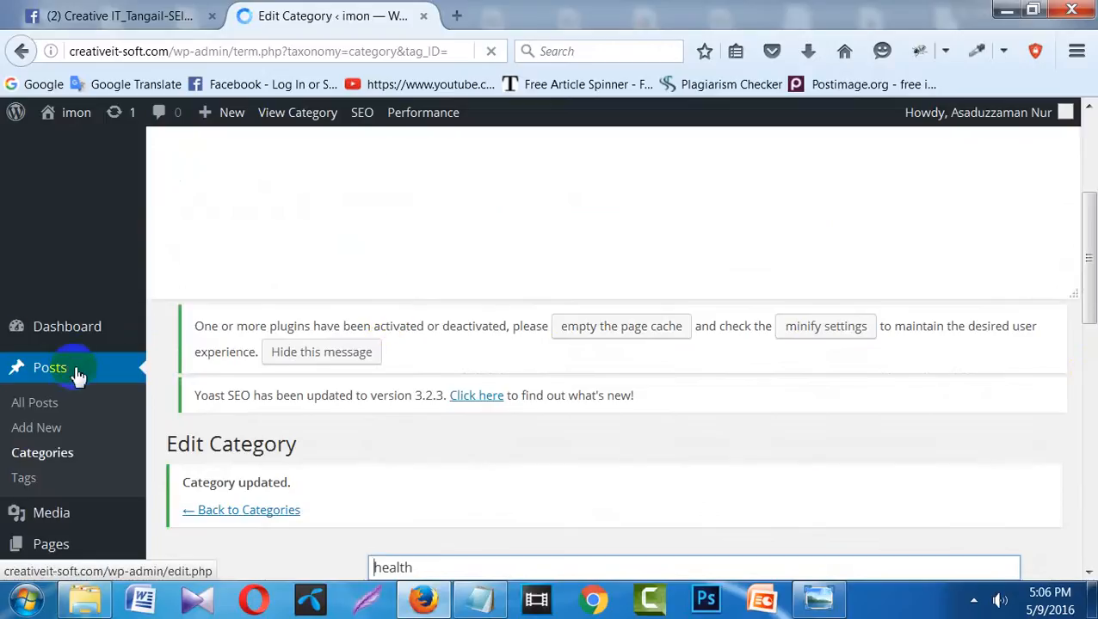
{"action": "left_click", "coordinate": [77, 376]}
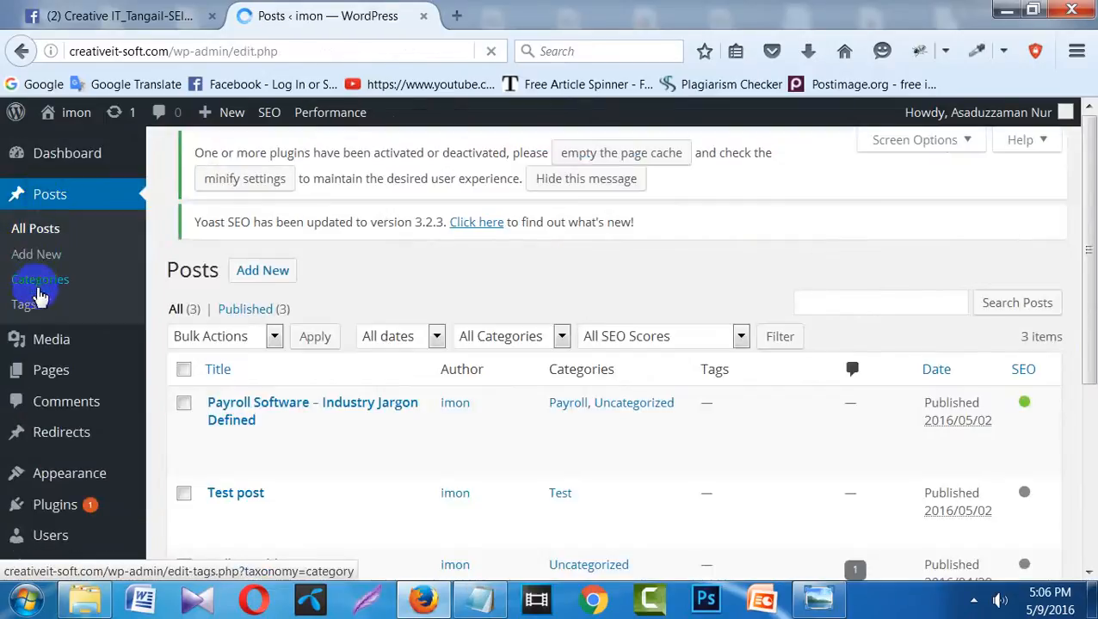
{"action": "left_click", "coordinate": [40, 282]}
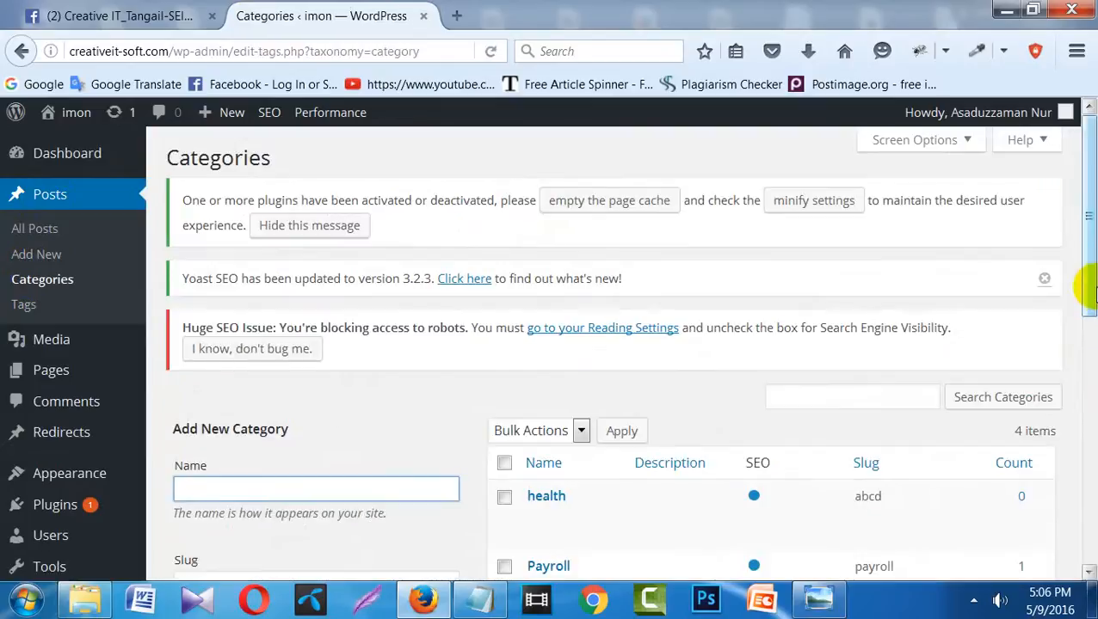
{"action": "left_click_drag", "start_coordinate": [1087, 269], "coordinate": [1087, 367]}
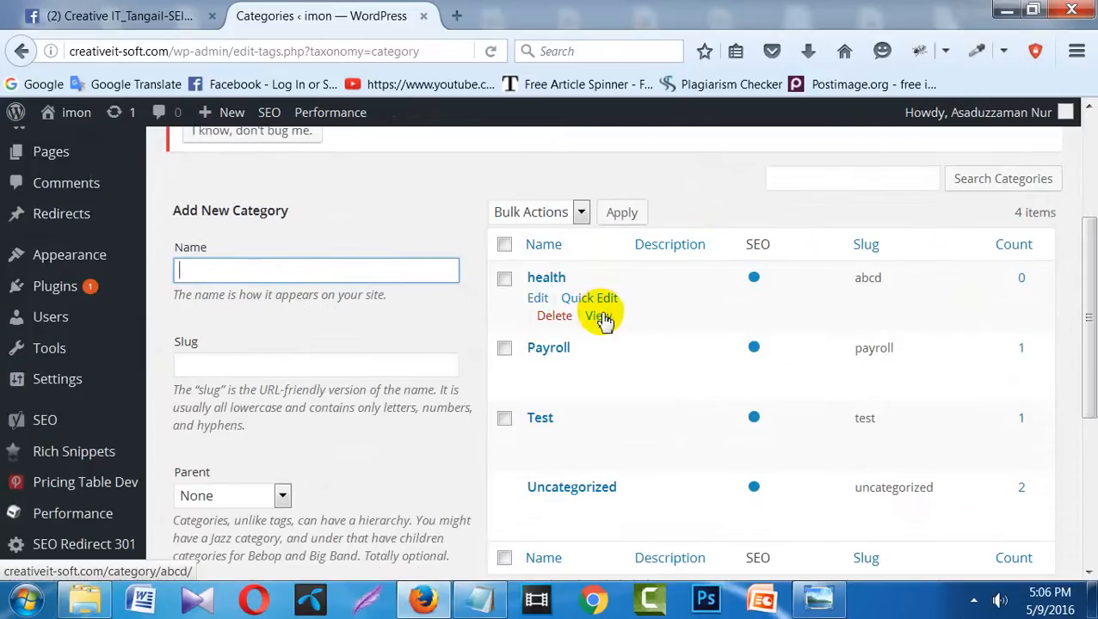
{"action": "left_click", "coordinate": [600, 317]}
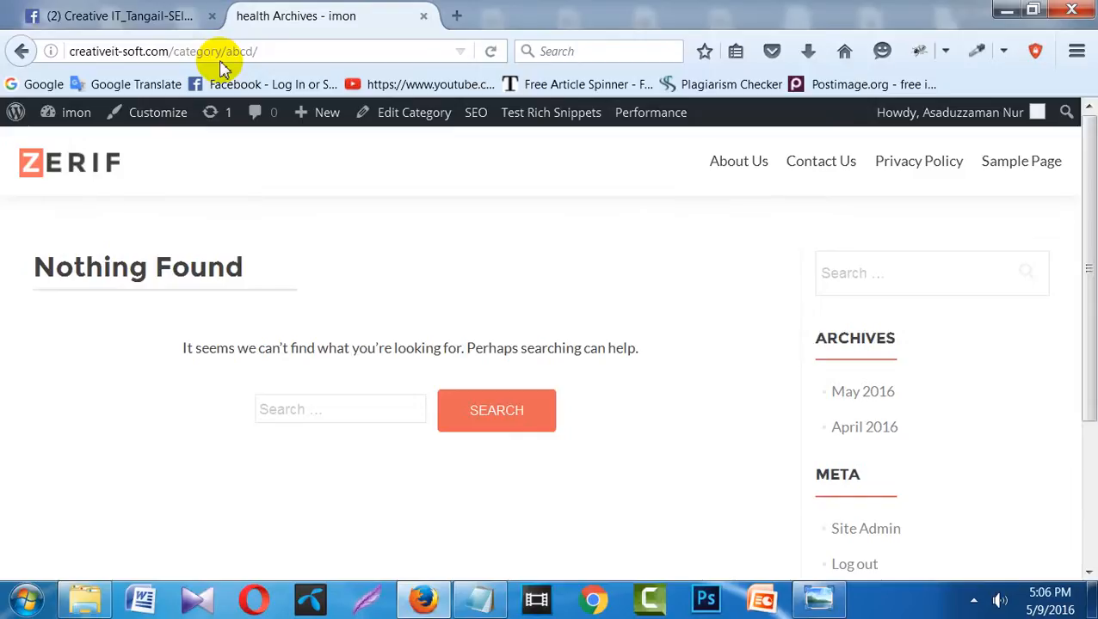
{"action": "left_click", "coordinate": [225, 53]}
{"action": "left_click", "coordinate": [225, 54]}
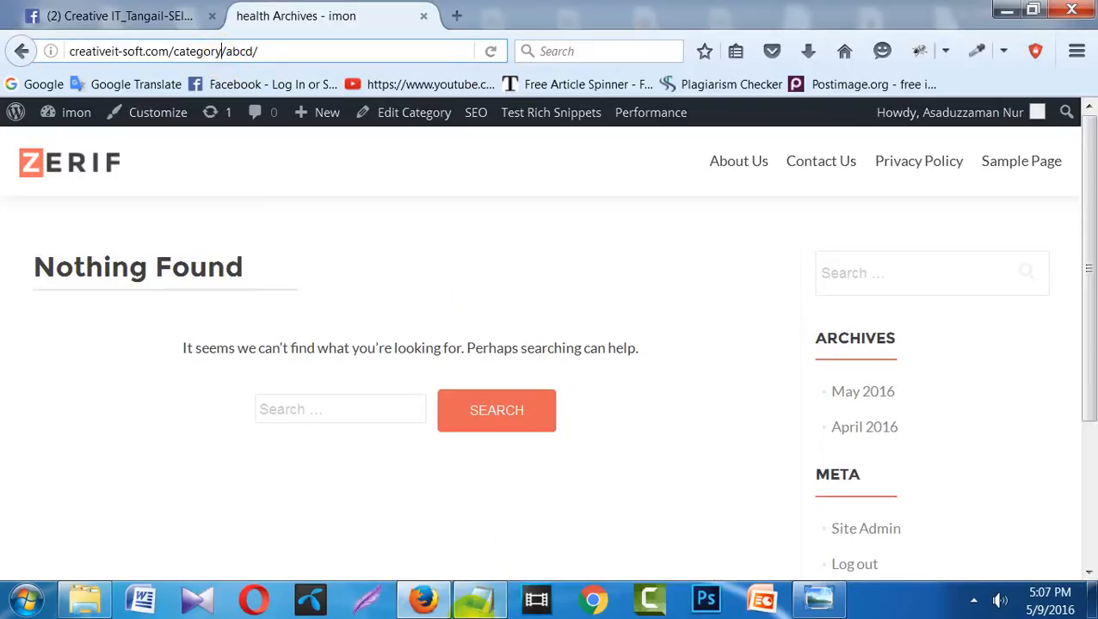
{"action": "left_click", "coordinate": [478, 600]}
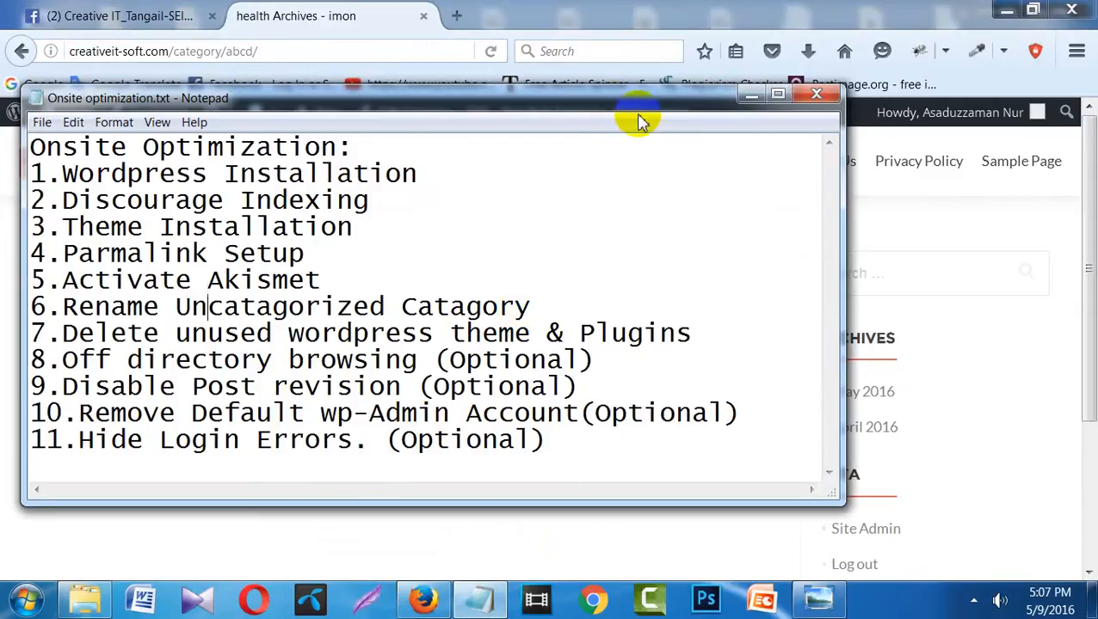
{"action": "left_click", "coordinate": [750, 93]}
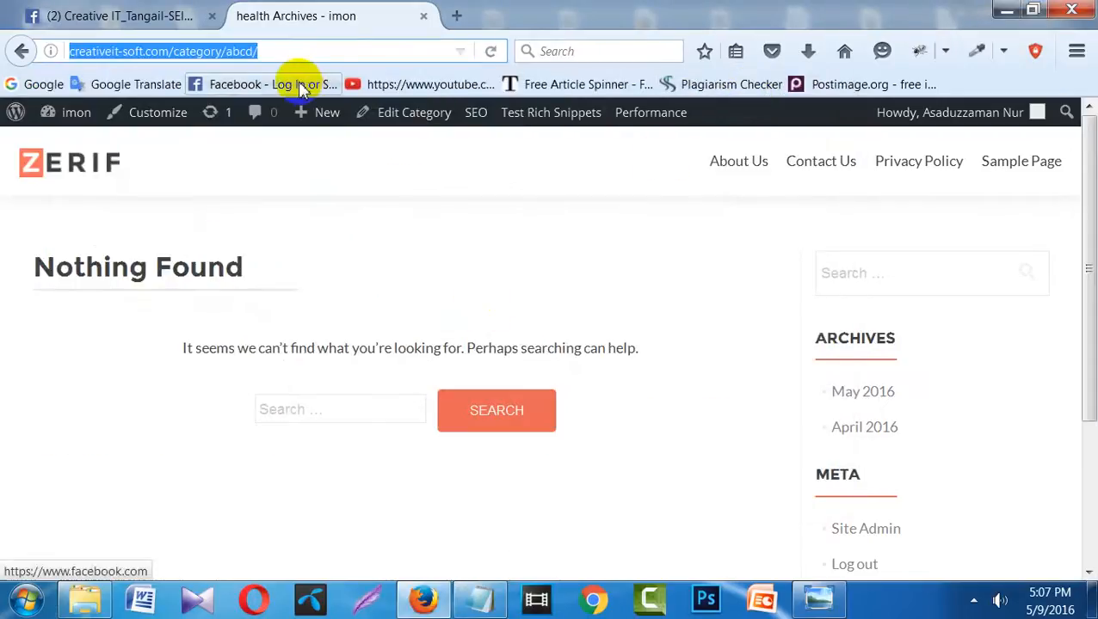
{"action": "left_click", "coordinate": [221, 52]}
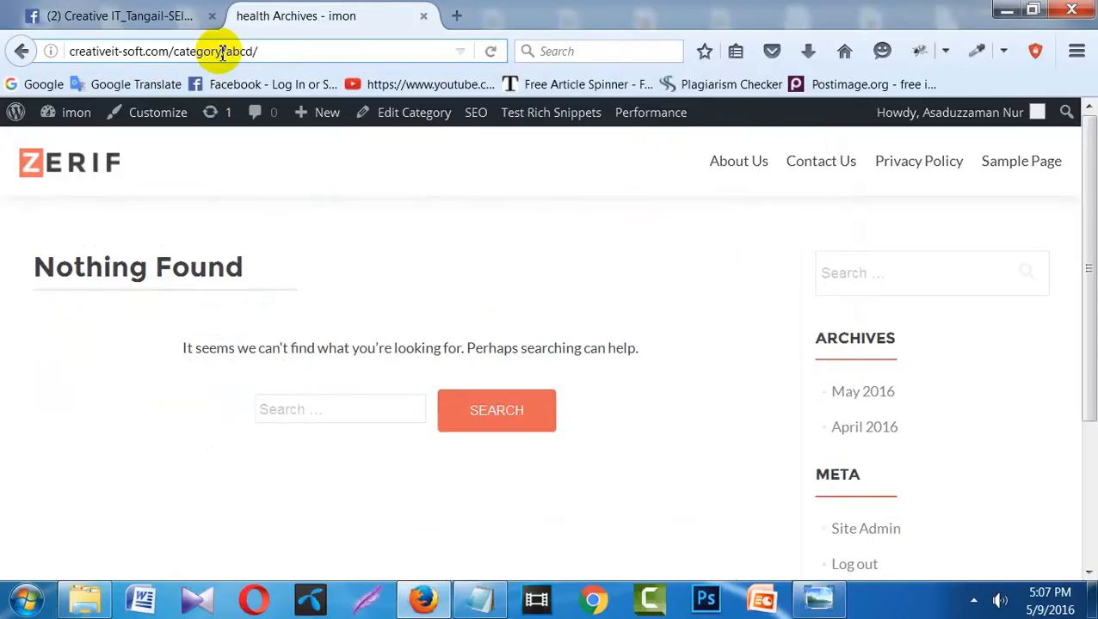
{"action": "left_click", "coordinate": [21, 52]}
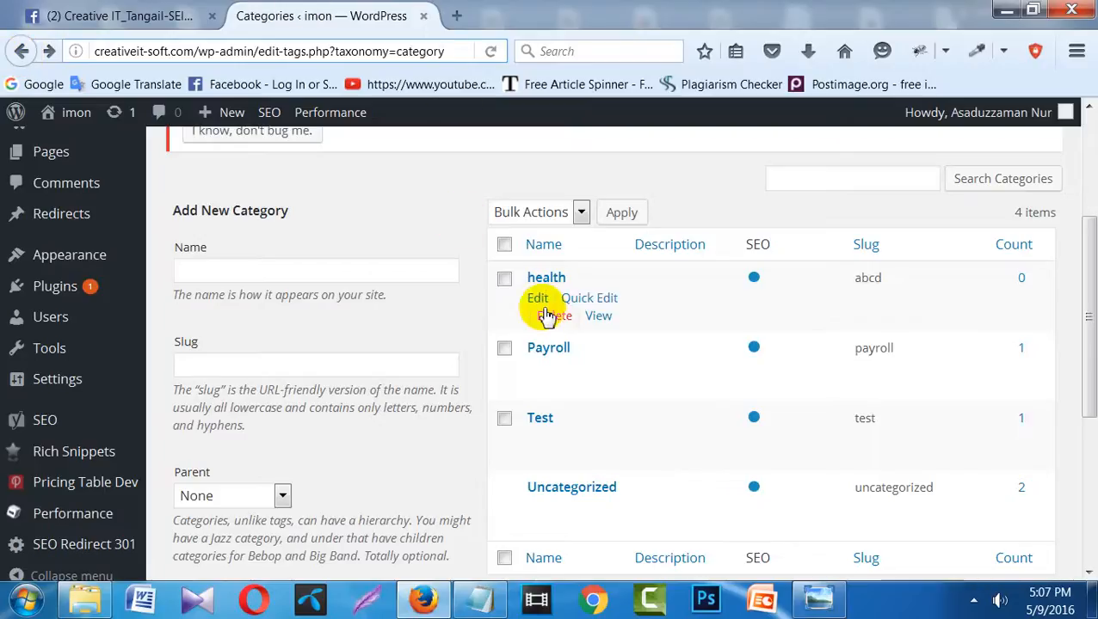
- Open the health category's edit form and clear its abcd slug
{"action": "left_click", "coordinate": [539, 303]}
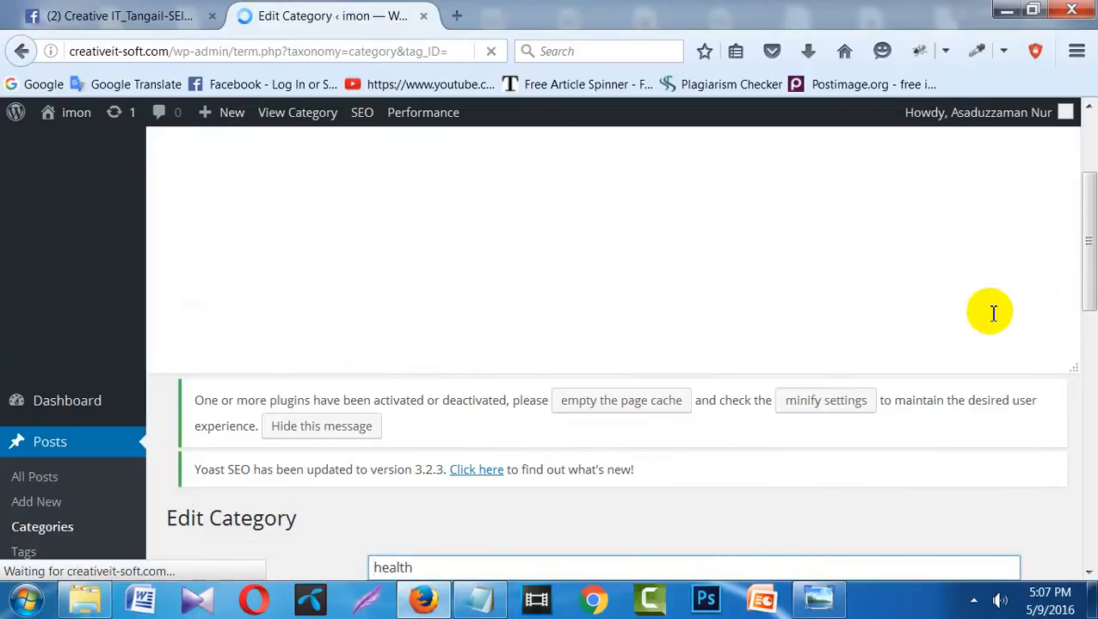
{"action": "left_click", "coordinate": [1089, 239]}
{"action": "left_click_drag", "start_coordinate": [1089, 240], "coordinate": [1085, 368]}
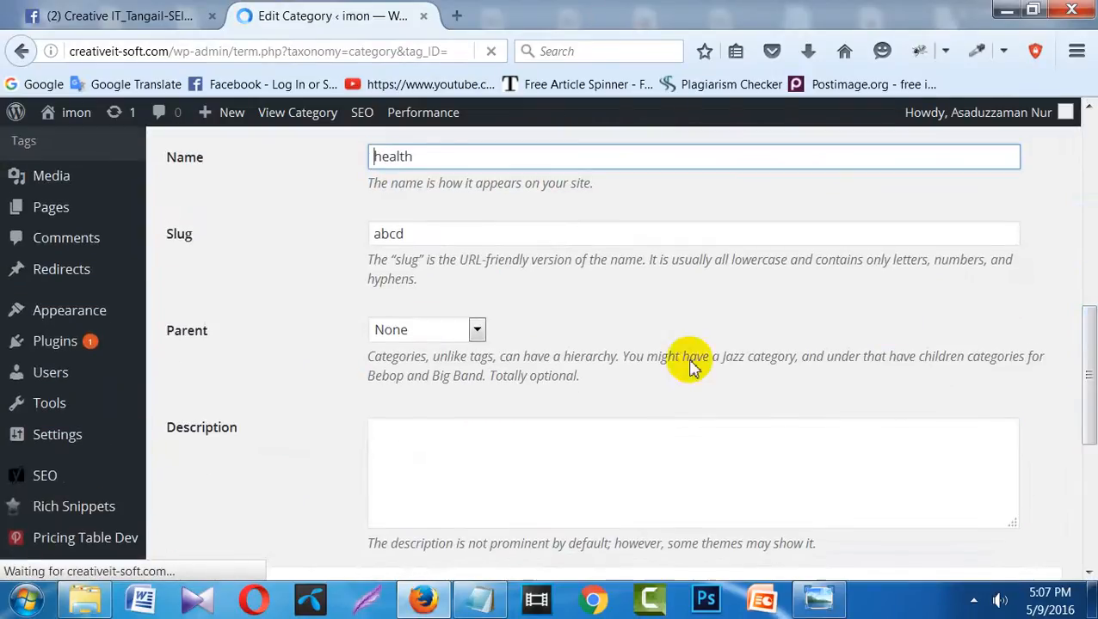
{"action": "left_click", "coordinate": [391, 235]}
{"action": "double_click", "coordinate": [391, 235]}
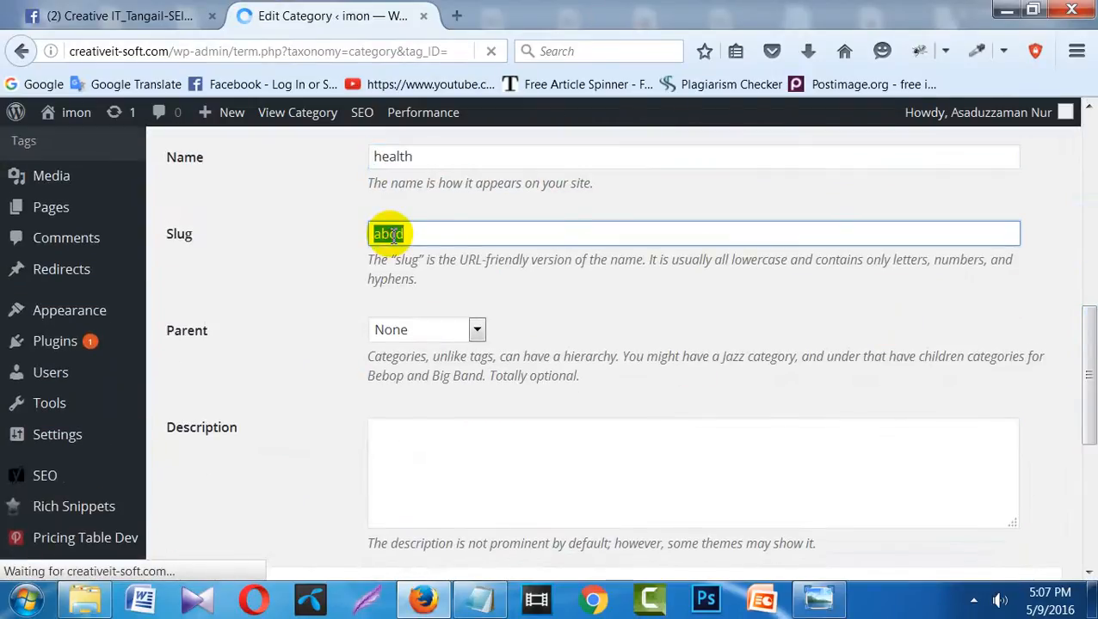
{"action": "key", "text": "BackSpace"}
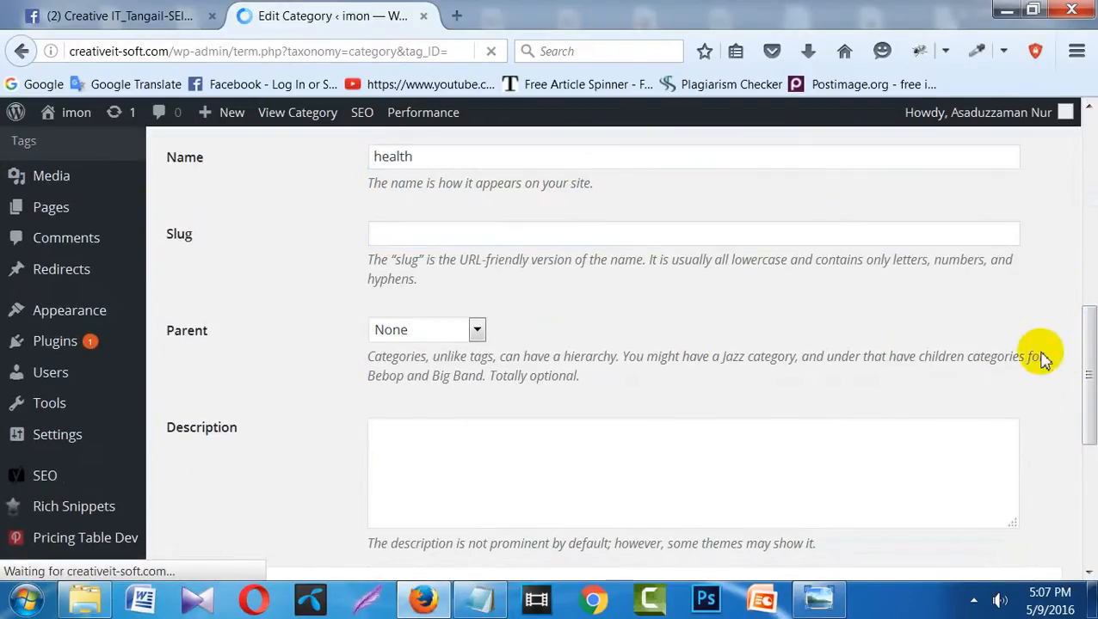
- Update the category with the emptied slug and go back to the Categories list
{"action": "left_click_drag", "start_coordinate": [1086, 366], "coordinate": [1089, 475]}
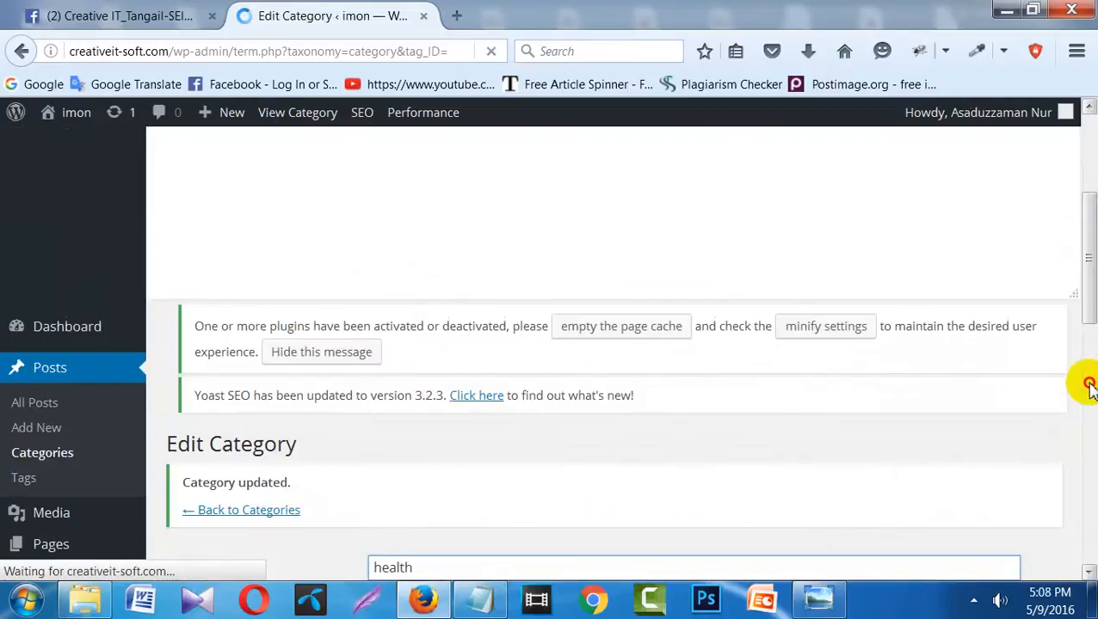
{"action": "left_click", "coordinate": [1089, 389]}
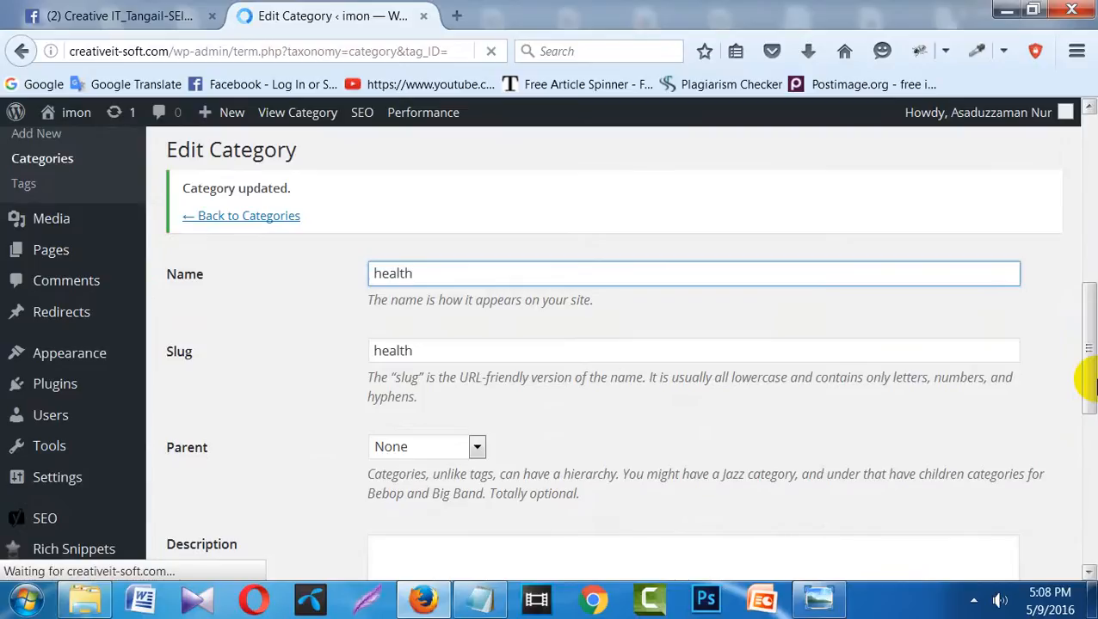
{"action": "left_click_drag", "start_coordinate": [1089, 387], "coordinate": [1086, 209]}
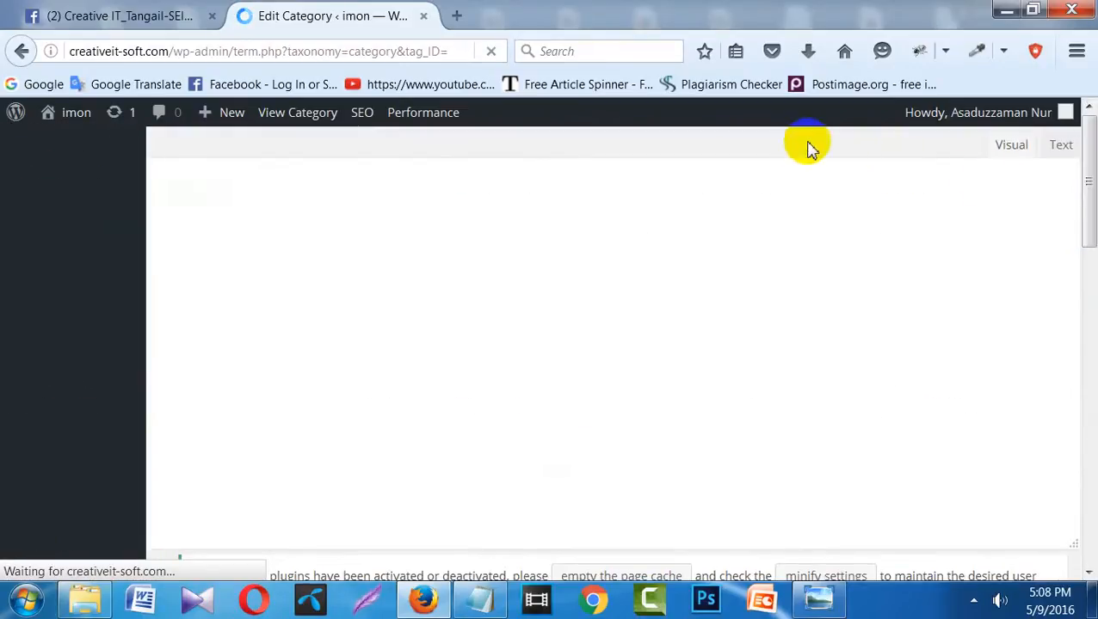
{"action": "mouse_move", "coordinate": [88, 127]}
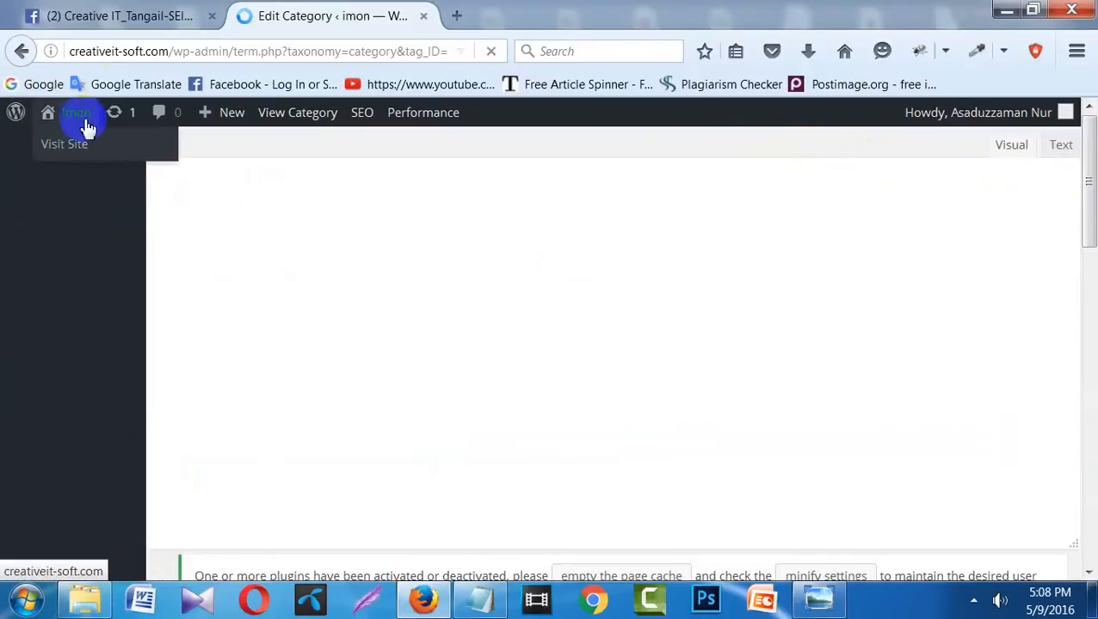
{"action": "left_click", "coordinate": [19, 52]}
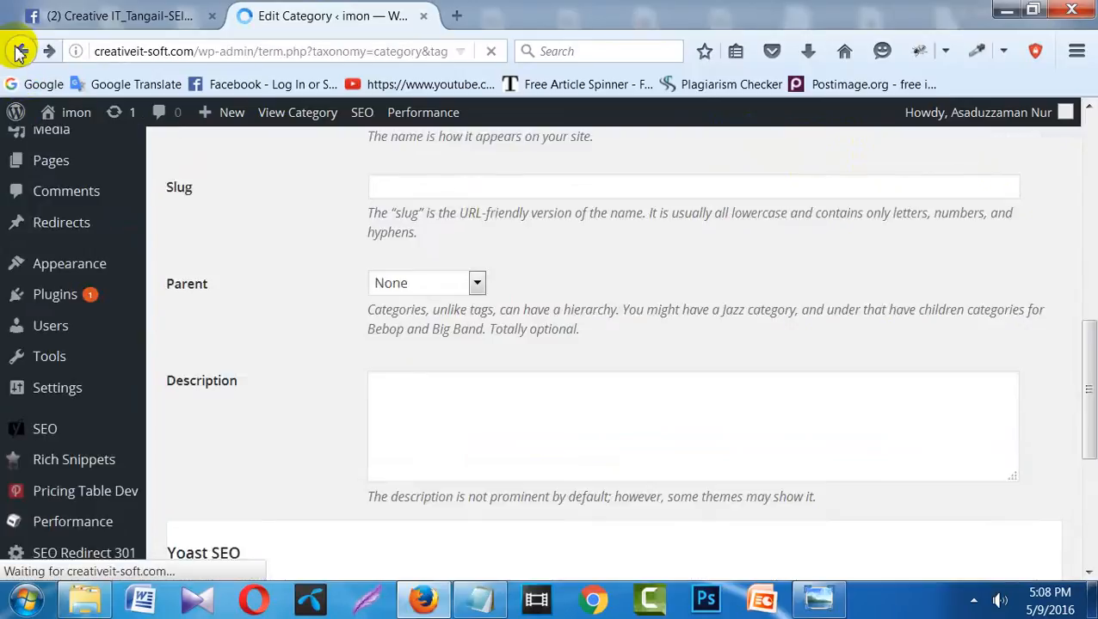
{"action": "left_click", "coordinate": [19, 52]}
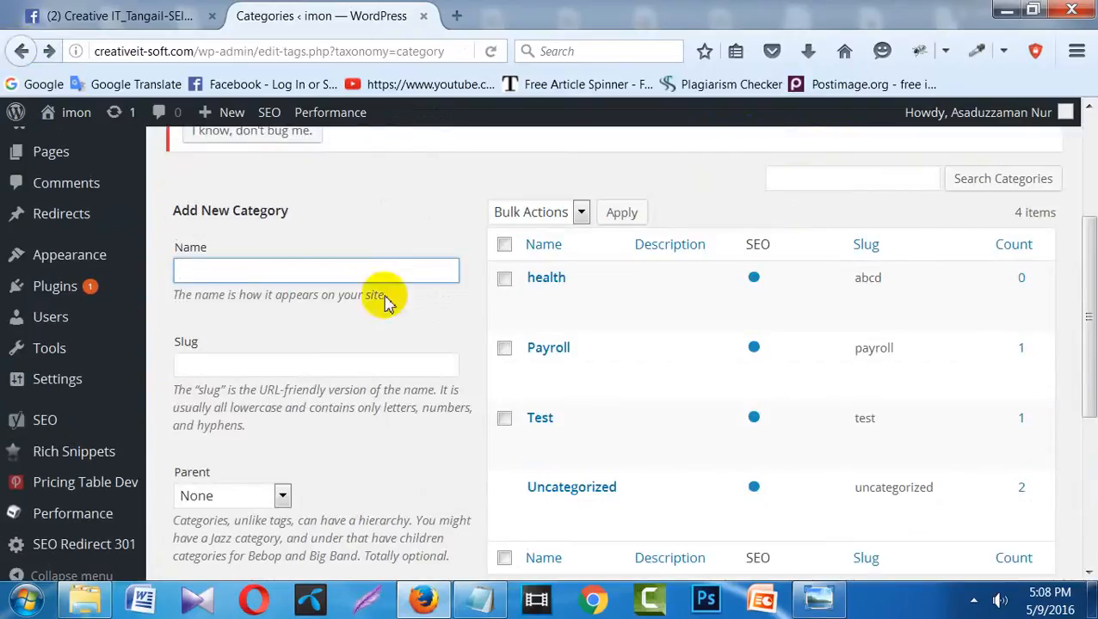
- Delete the health category, cancel the Payroll delete prompt, and bring up the Onsite optimization checklist
{"action": "mouse_move", "coordinate": [564, 316]}
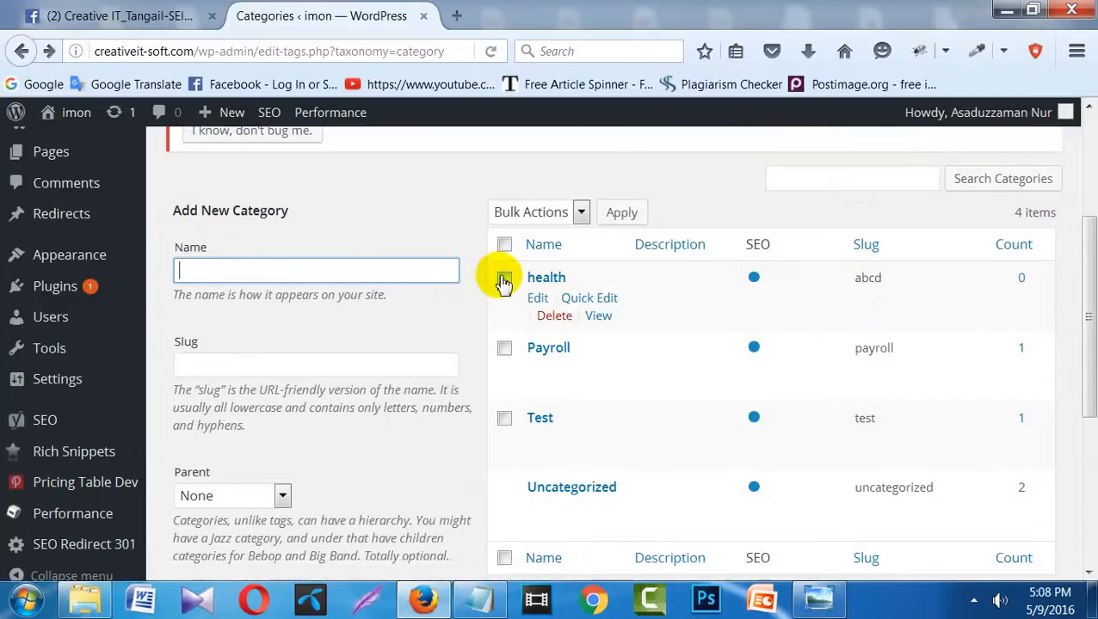
{"action": "left_click", "coordinate": [552, 318]}
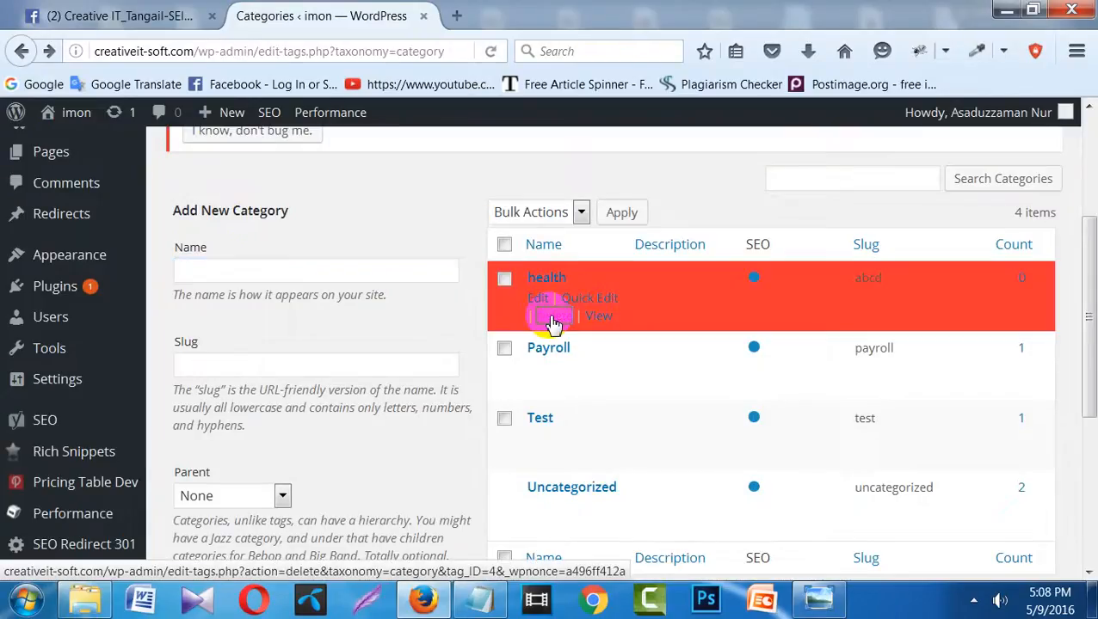
{"action": "left_click", "coordinate": [551, 316]}
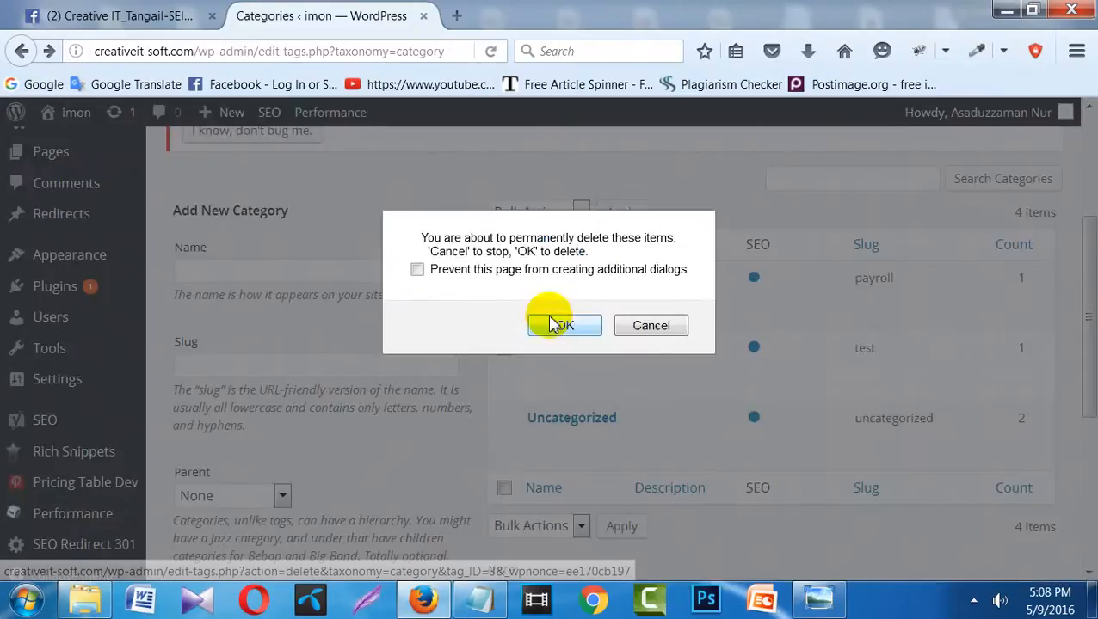
{"action": "left_click", "coordinate": [651, 328]}
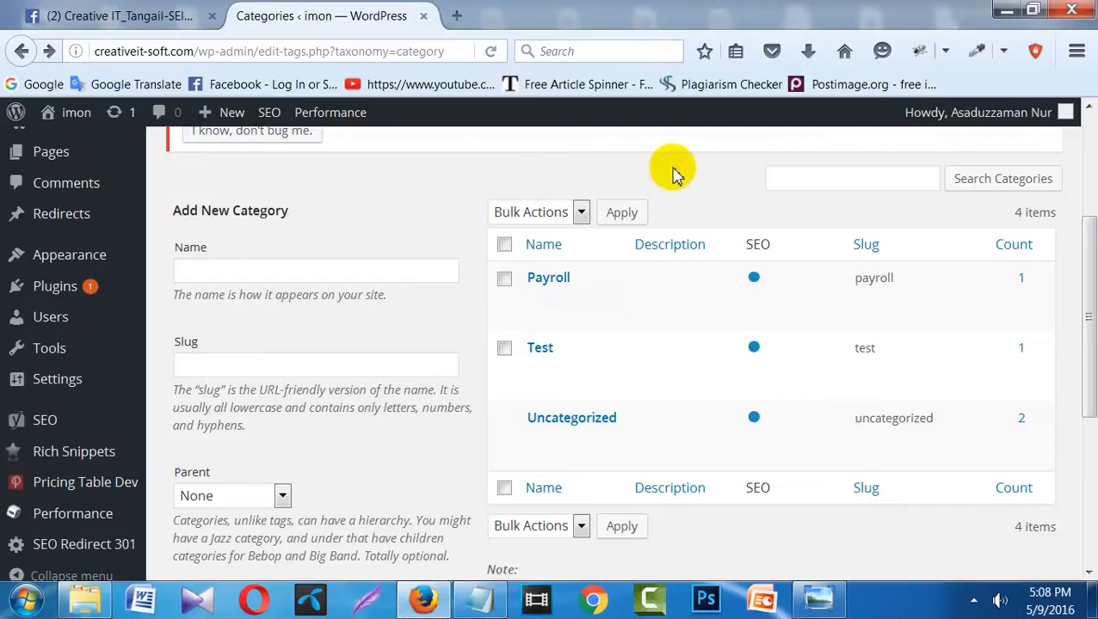
{"action": "left_click", "coordinate": [476, 600]}
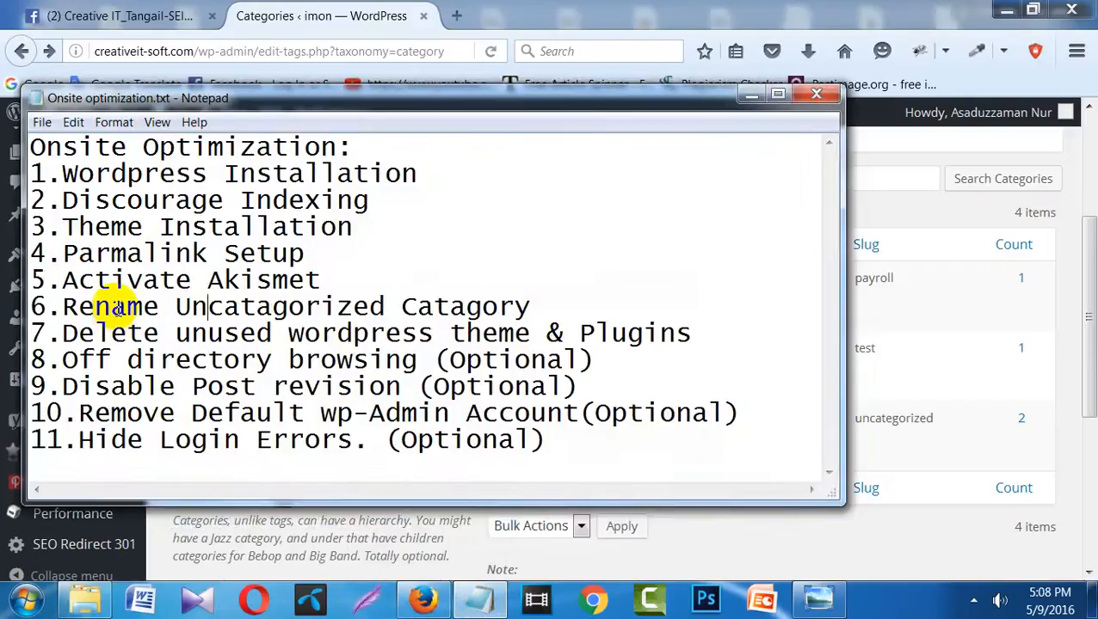
- Review the rename-Uncategorized step in the Notepad checklist, then minimize Notepad to reveal Categories
{"action": "left_click_drag", "start_coordinate": [114, 307], "coordinate": [264, 327]}
{"action": "left_click", "coordinate": [318, 338]}
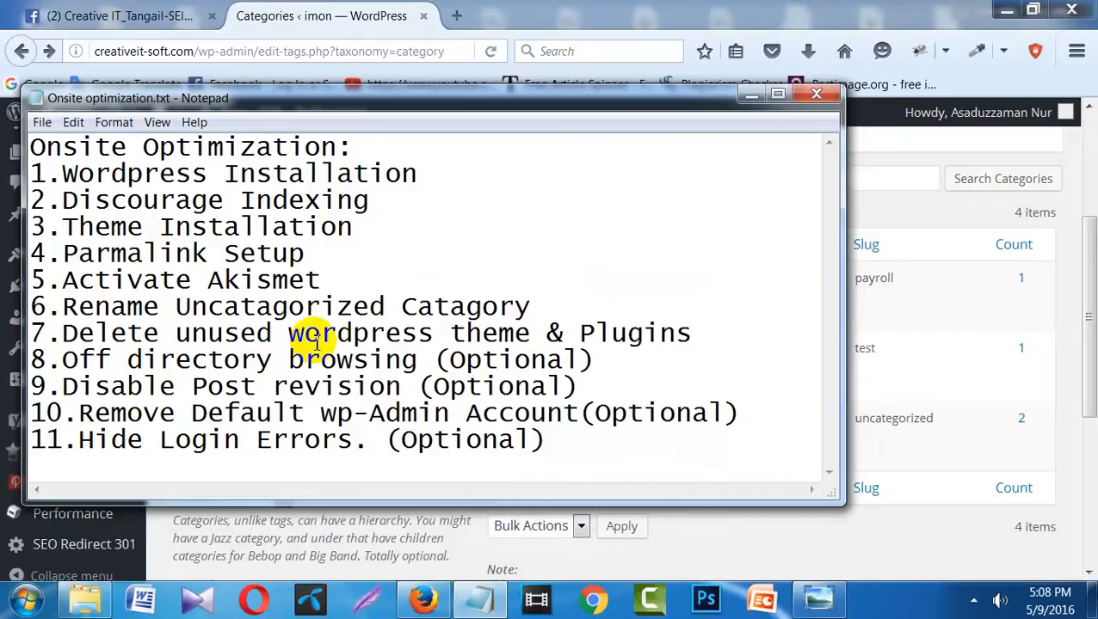
{"action": "left_click", "coordinate": [751, 94]}
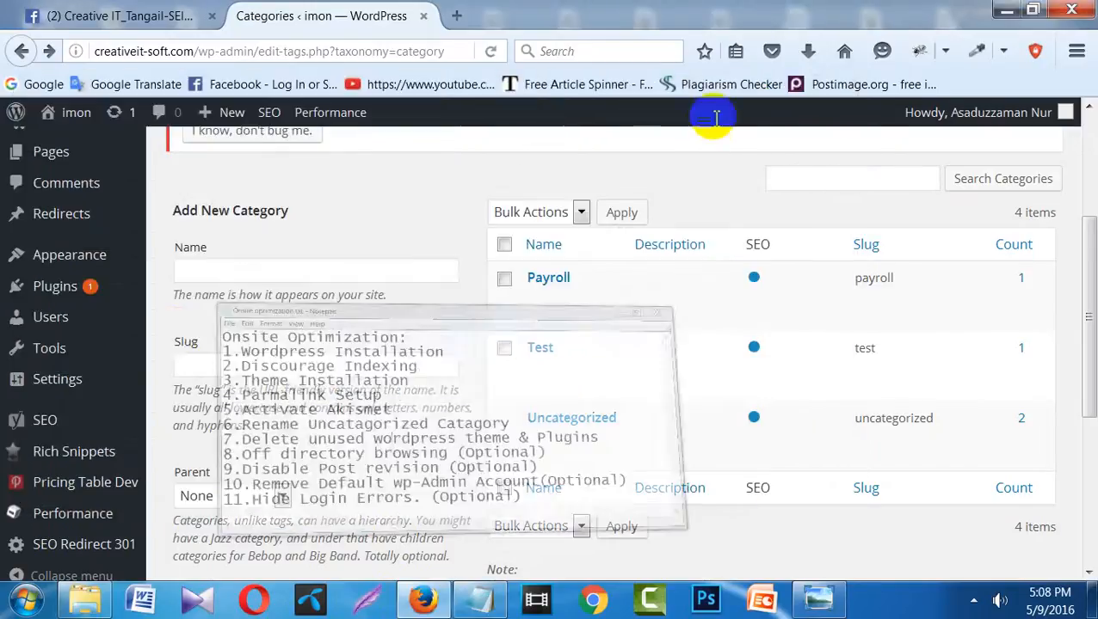
- Go to Appearance > Themes showing the 6 installed themes, glancing at the checklist once more
{"action": "left_click", "coordinate": [60, 259]}
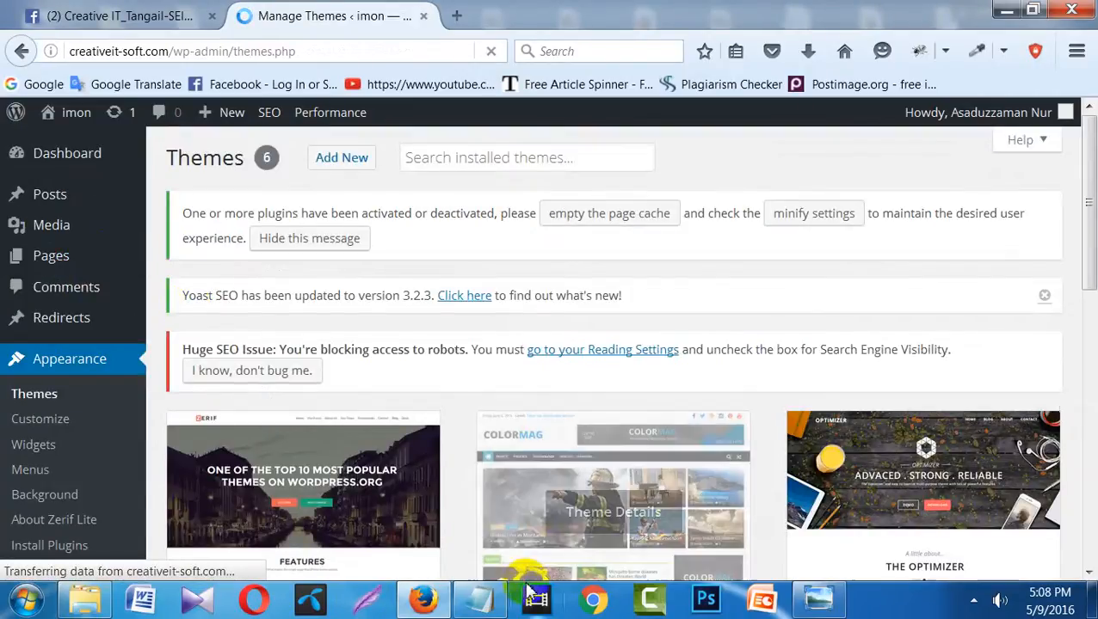
{"action": "left_click", "coordinate": [487, 606]}
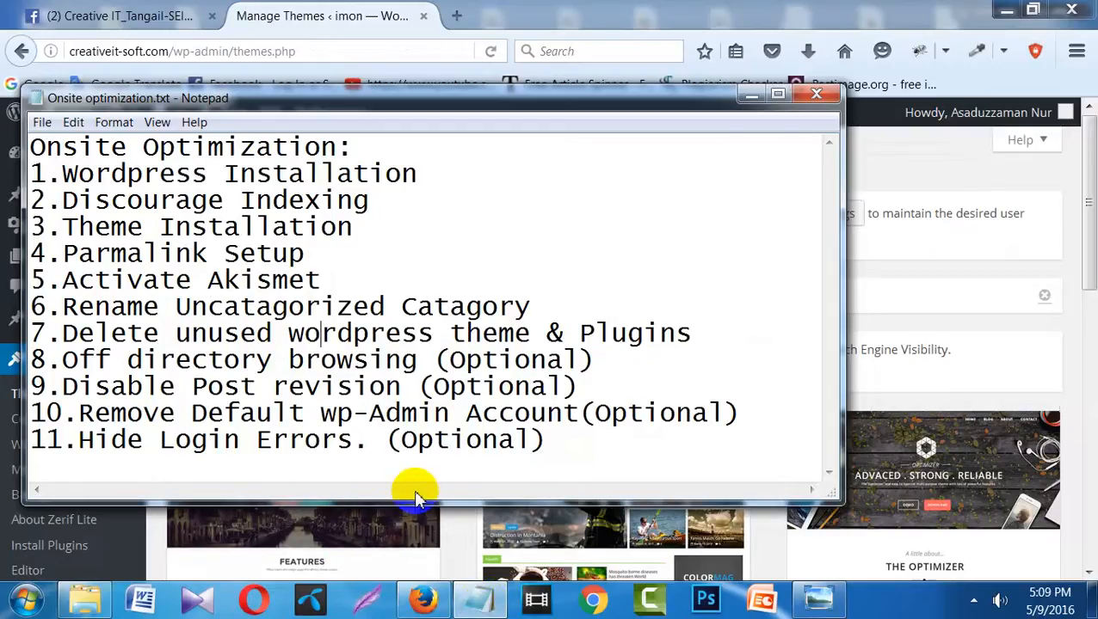
{"action": "left_click", "coordinate": [751, 95]}
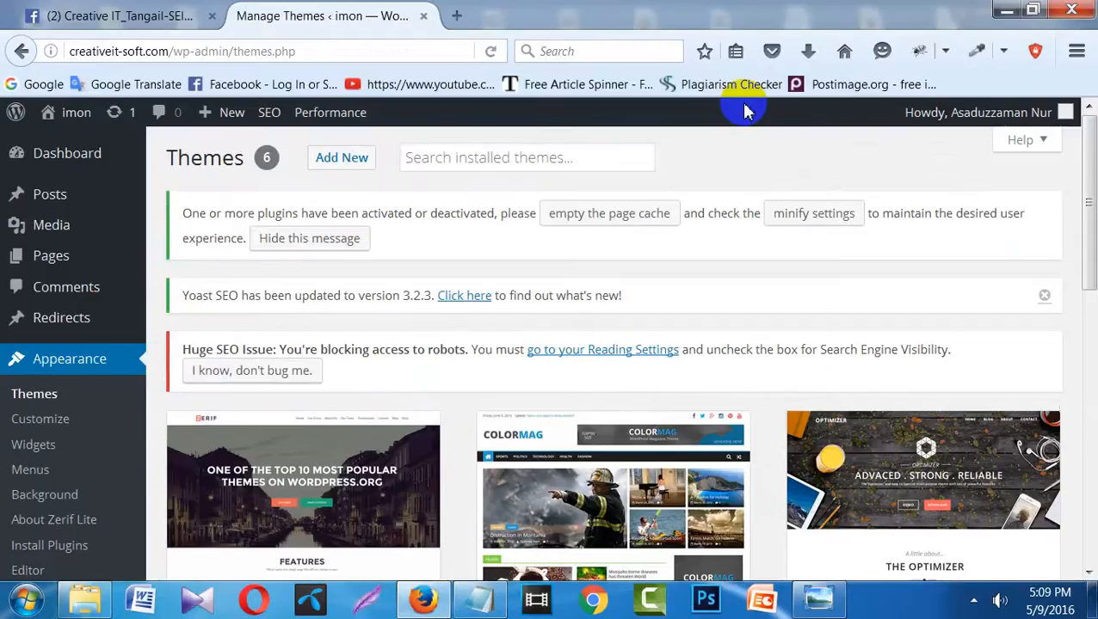